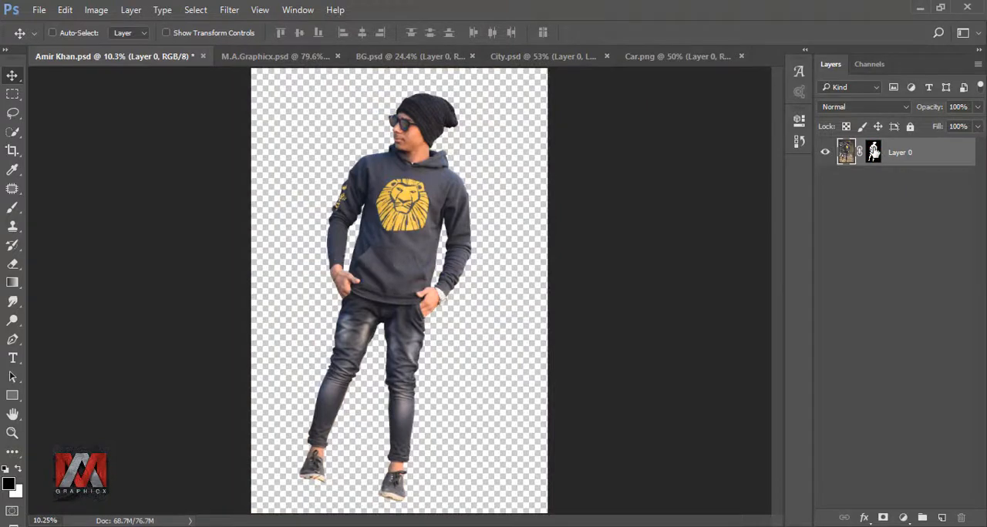
Move the person lower on the canvas and enlarge him to about 108% with Free Transform
{"action": "left_click_drag", "start_coordinate": [405, 237], "coordinate": [404, 342]}
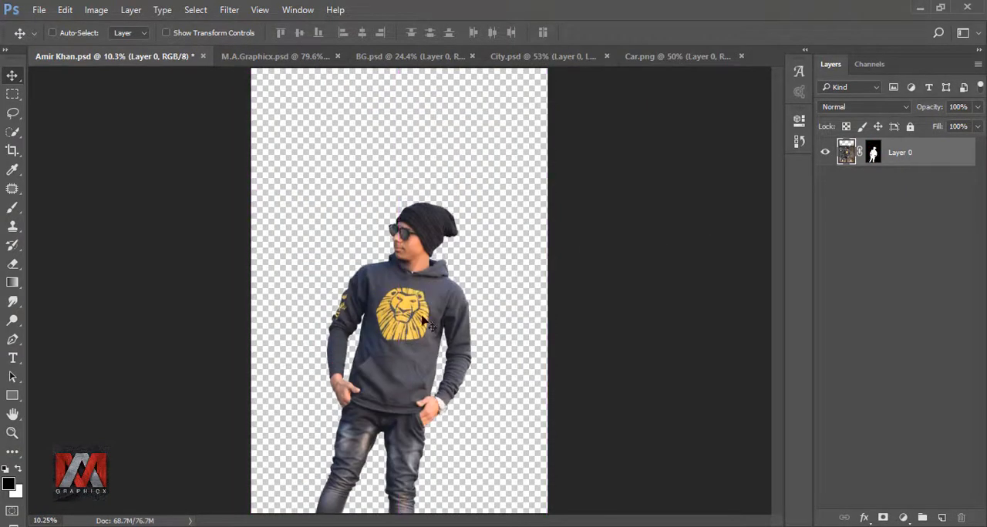
{"action": "key", "text": "ctrl+t"}
{"action": "left_click_drag", "start_coordinate": [584, 226], "coordinate": [562, 188]}
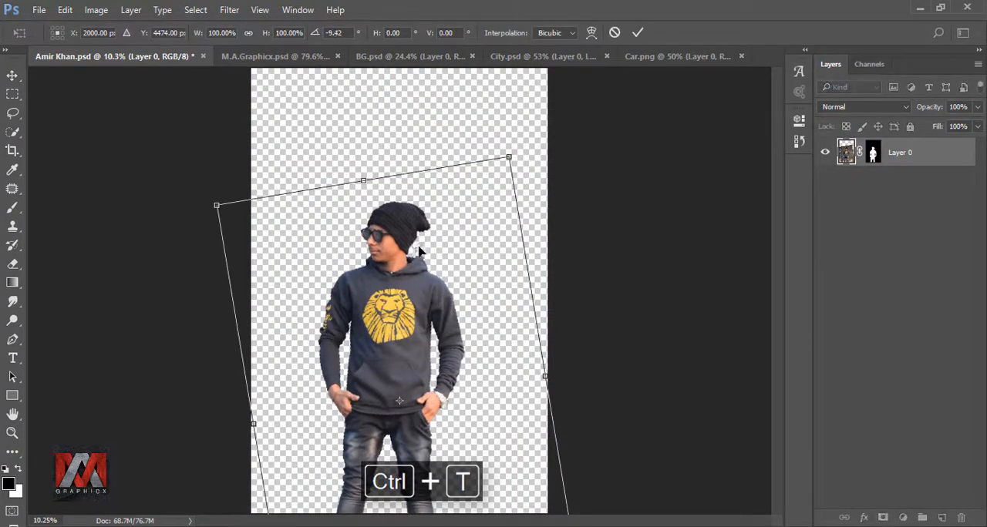
{"action": "left_click_drag", "start_coordinate": [520, 156], "coordinate": [535, 117]}
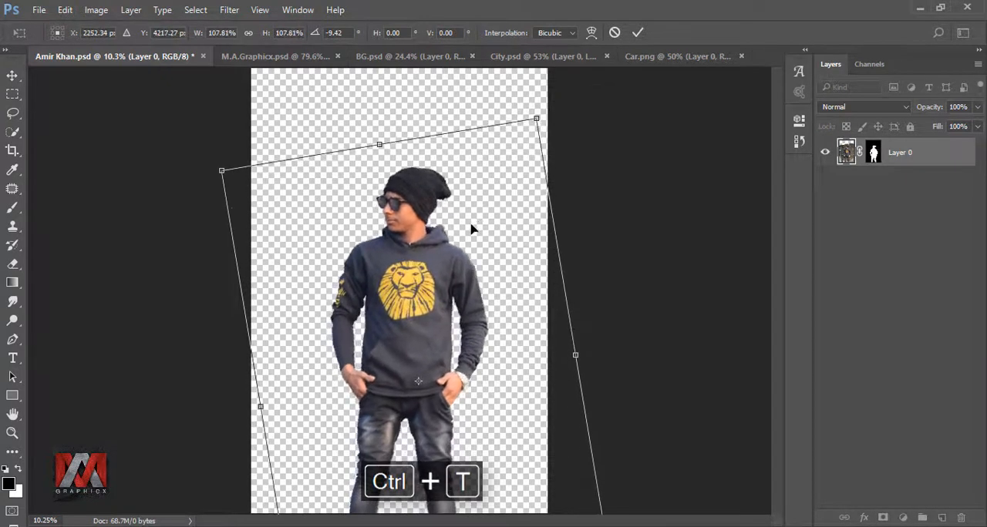
{"action": "left_click_drag", "start_coordinate": [473, 227], "coordinate": [471, 258]}
{"action": "left_click_drag", "start_coordinate": [528, 147], "coordinate": [536, 129]}
{"action": "left_click", "coordinate": [637, 34]}
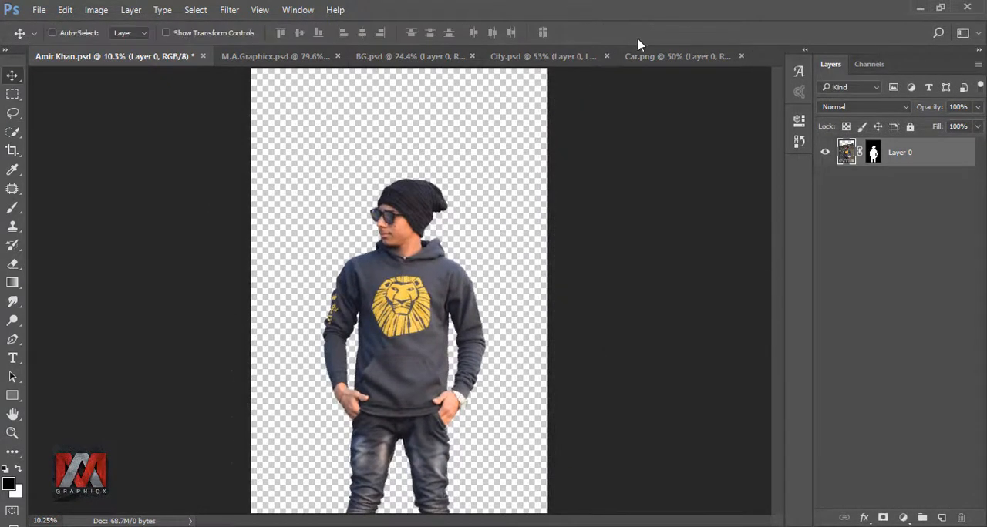
Add a new layer filled with 50% Gray and place it beneath the person layer
{"action": "left_click", "coordinate": [942, 519]}
{"action": "key", "text": "shift+F5"}
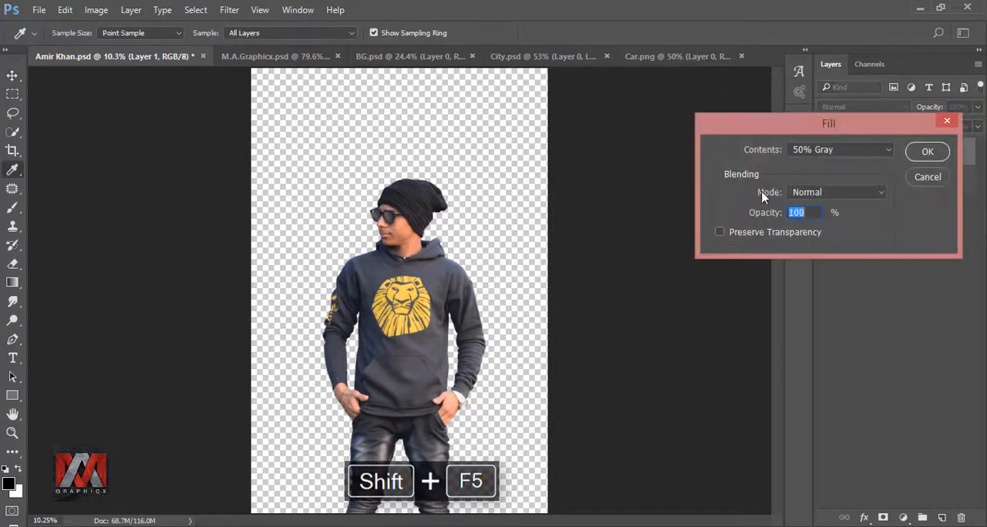
{"action": "left_click", "coordinate": [838, 152]}
{"action": "left_click", "coordinate": [834, 255]}
{"action": "left_click", "coordinate": [924, 152]}
{"action": "key", "text": "v"}
{"action": "left_click_drag", "start_coordinate": [847, 152], "coordinate": [847, 181]}
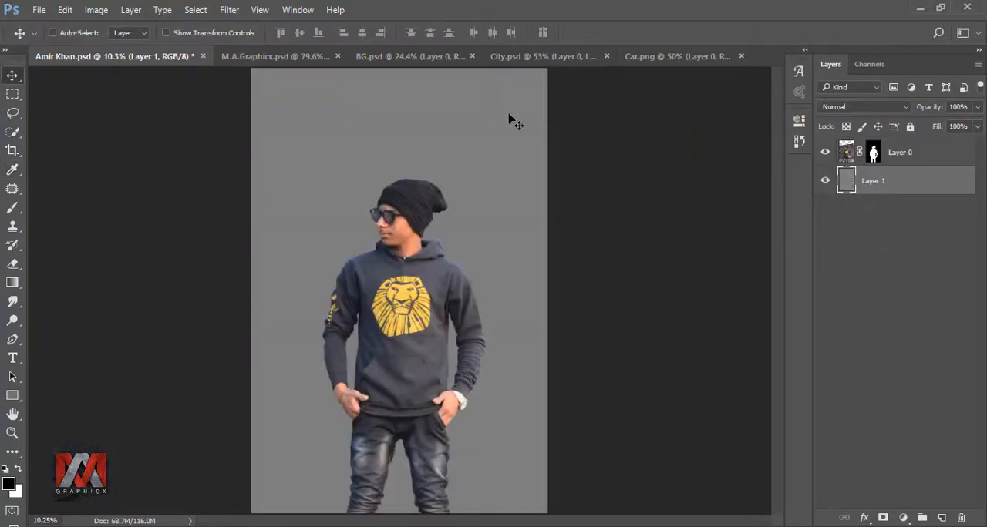
Bring the chain-link fence layer from BG.psd into the document and scale it to about 47% at the upper left
{"action": "left_click", "coordinate": [425, 58]}
{"action": "left_click_drag", "start_coordinate": [390, 209], "coordinate": [367, 269]}
{"action": "key", "text": "ctrl+t"}
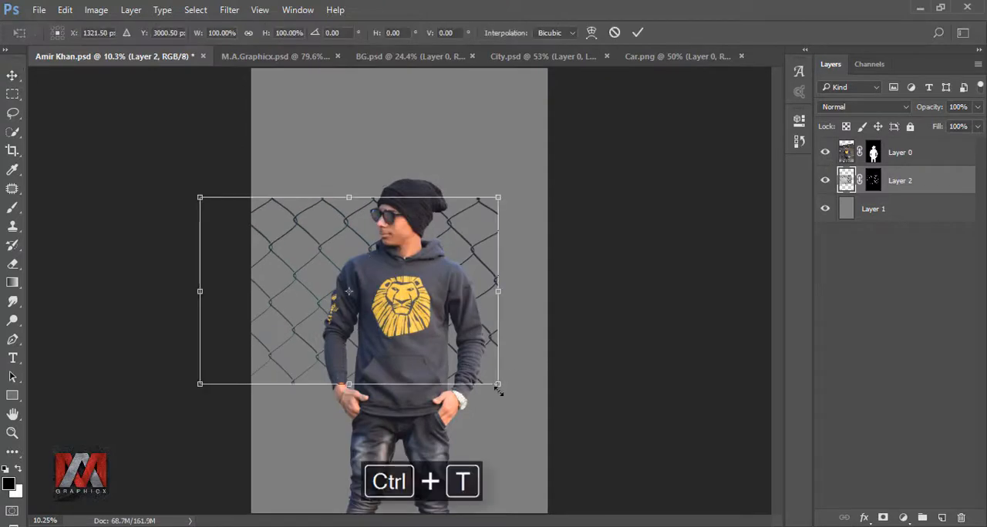
{"action": "left_click_drag", "start_coordinate": [497, 383], "coordinate": [339, 284]}
{"action": "left_click_drag", "start_coordinate": [326, 236], "coordinate": [376, 245]}
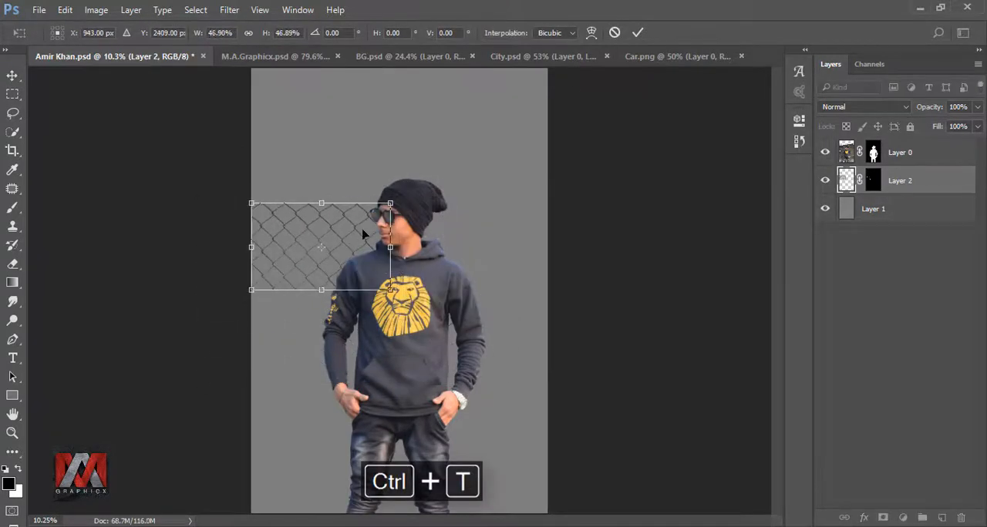
{"action": "left_click", "coordinate": [637, 33]}
With the person hidden, duplicate the fence layer and place the copy 1886 px to the right, flipped horizontally
{"action": "left_click", "coordinate": [826, 152]}
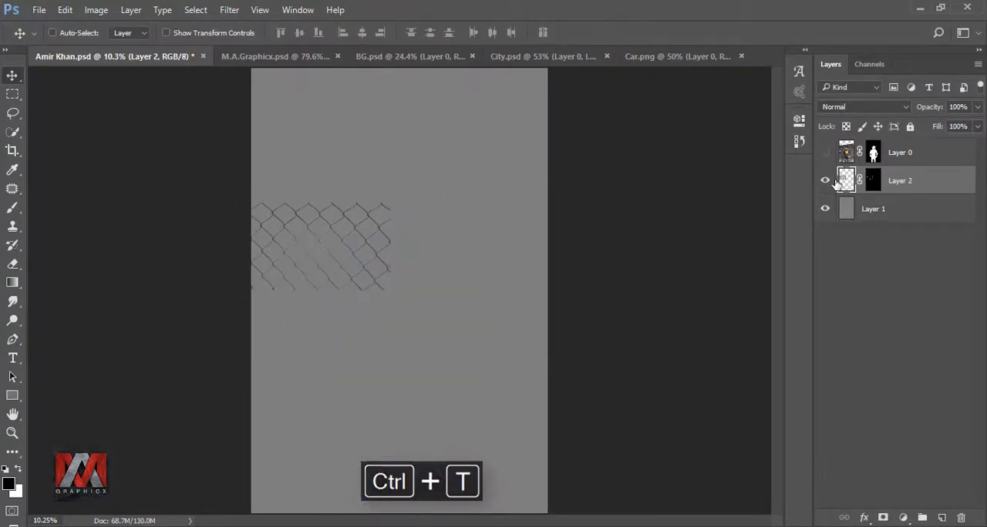
{"action": "key", "text": "ctrl+j"}
{"action": "scroll", "coordinate": [385, 227], "scroll_direction": "up", "scroll_amount": 5}
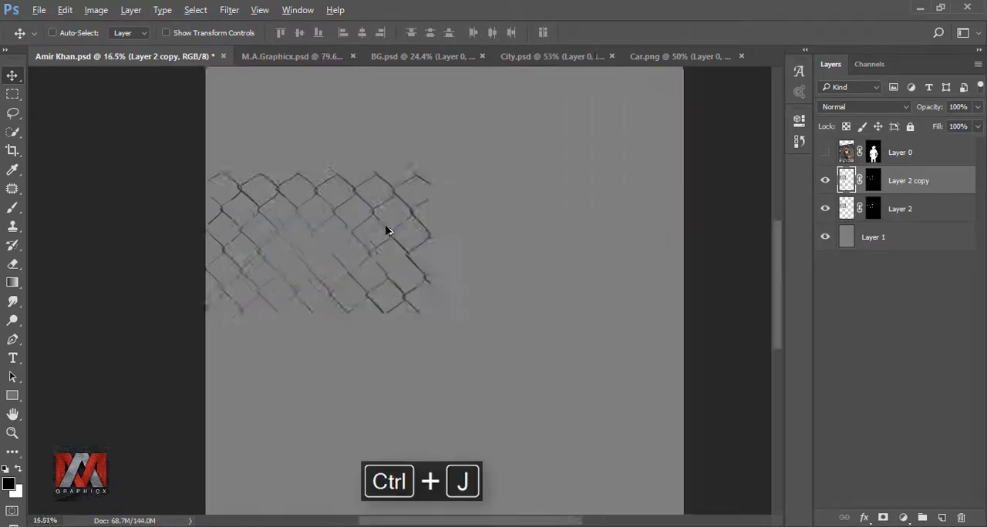
{"action": "key", "text": "ctrl+t"}
{"action": "left_click_drag", "start_coordinate": [313, 214], "coordinate": [678, 222]}
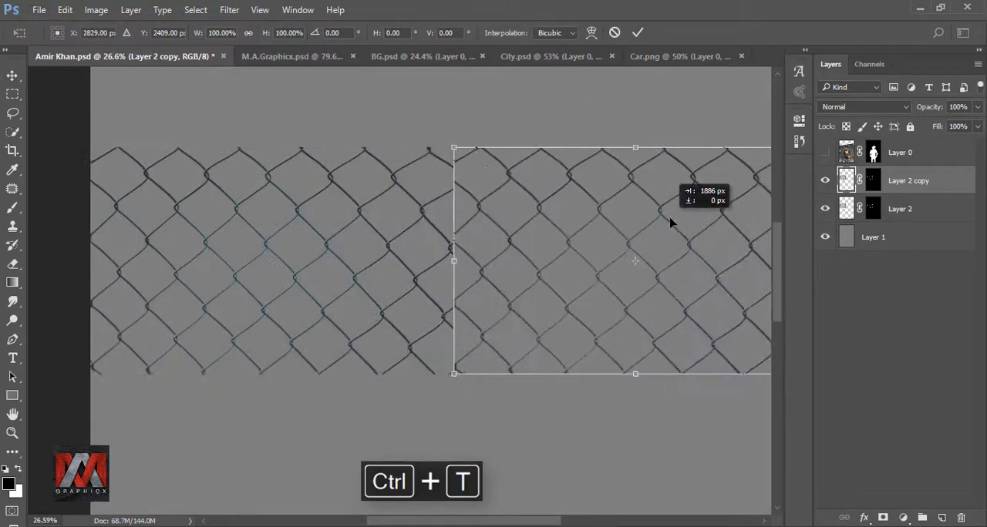
{"action": "right_click", "coordinate": [548, 222]}
{"action": "left_click", "coordinate": [603, 437]}
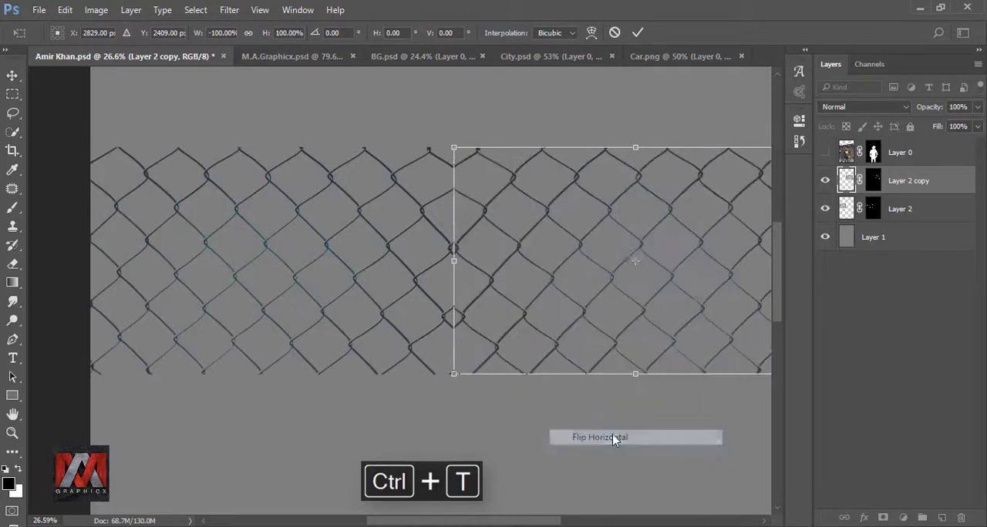
{"action": "left_click", "coordinate": [637, 32]}
Select both fence layers and scale them together to about 106% so they span the canvas width
{"action": "scroll", "coordinate": [393, 233], "scroll_direction": "down", "scroll_amount": 3}
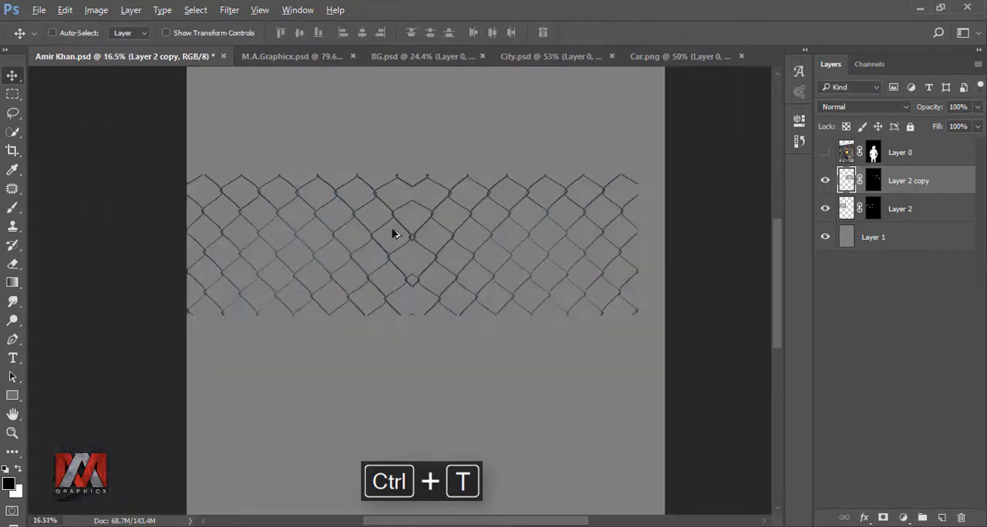
{"action": "left_click", "coordinate": [914, 211], "text": "shift"}
{"action": "key", "text": "ctrl+t"}
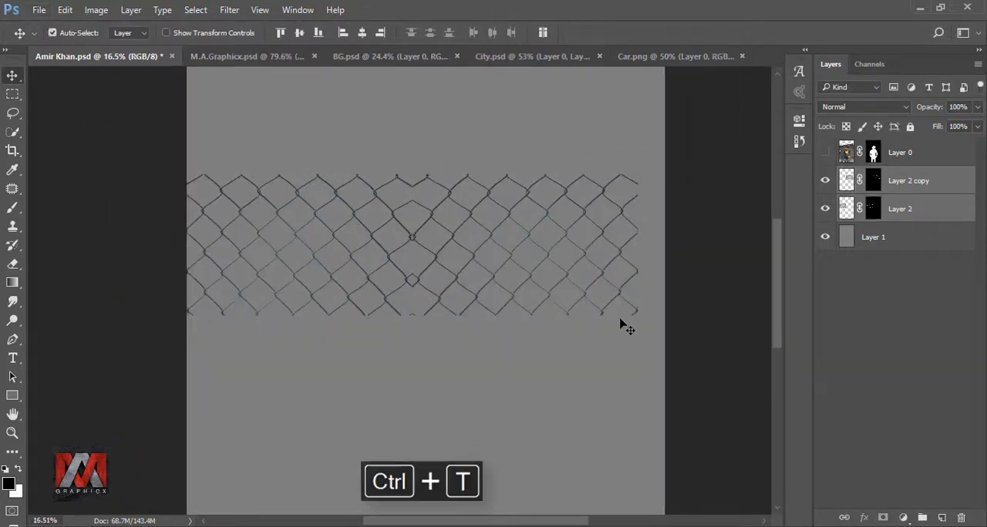
{"action": "left_click_drag", "start_coordinate": [640, 317], "coordinate": [665, 330]}
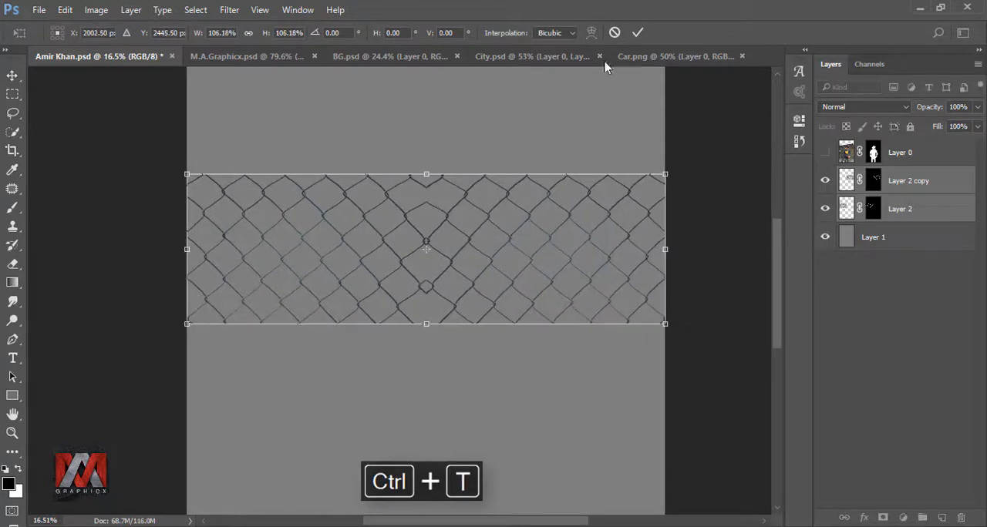
{"action": "left_click", "coordinate": [637, 33]}
Convert the two fence layers into one smart object and rasterize it
{"action": "right_click", "coordinate": [909, 183]}
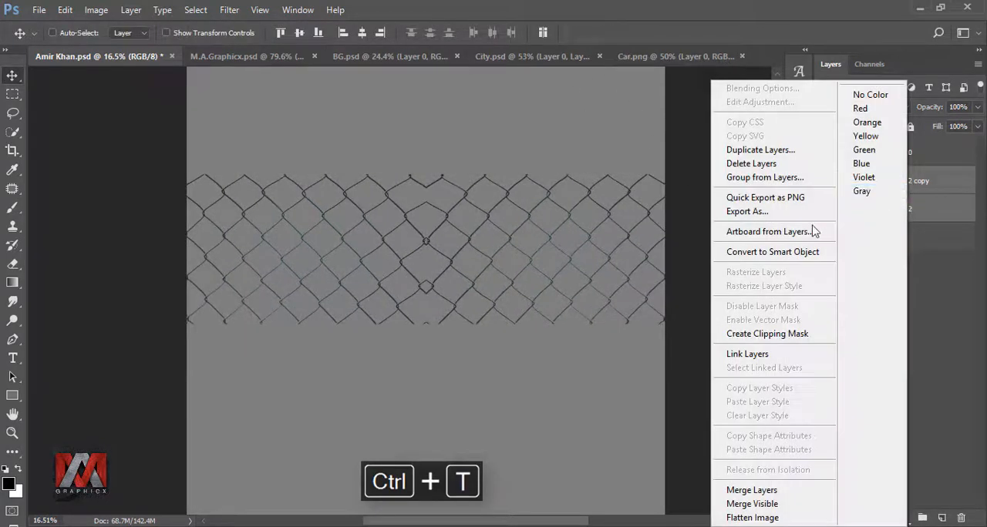
{"action": "left_click", "coordinate": [794, 250]}
{"action": "right_click", "coordinate": [898, 184]}
{"action": "left_click", "coordinate": [741, 320]}
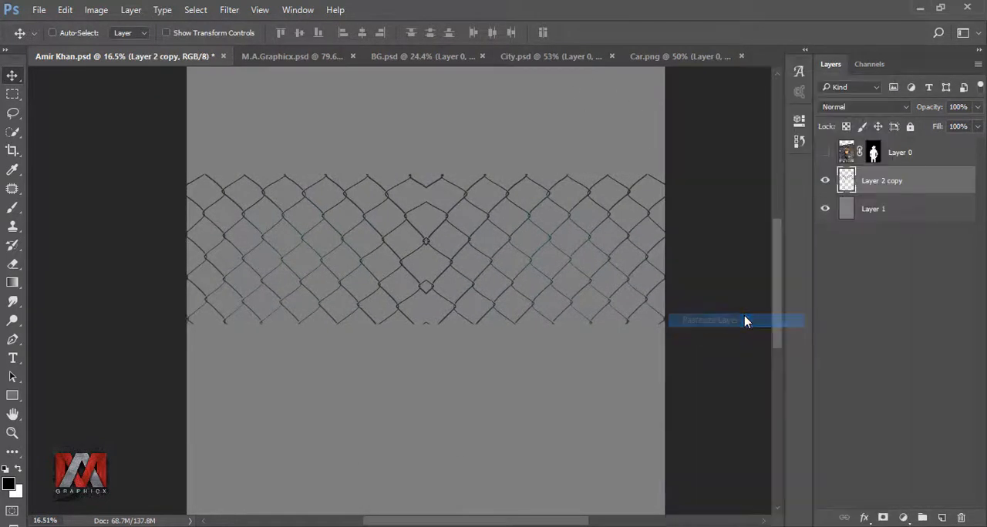
Duplicate the fence strip, move the copy down, flip it vertically and nudge it to join beneath the original
{"action": "key", "text": "ctrl+0"}
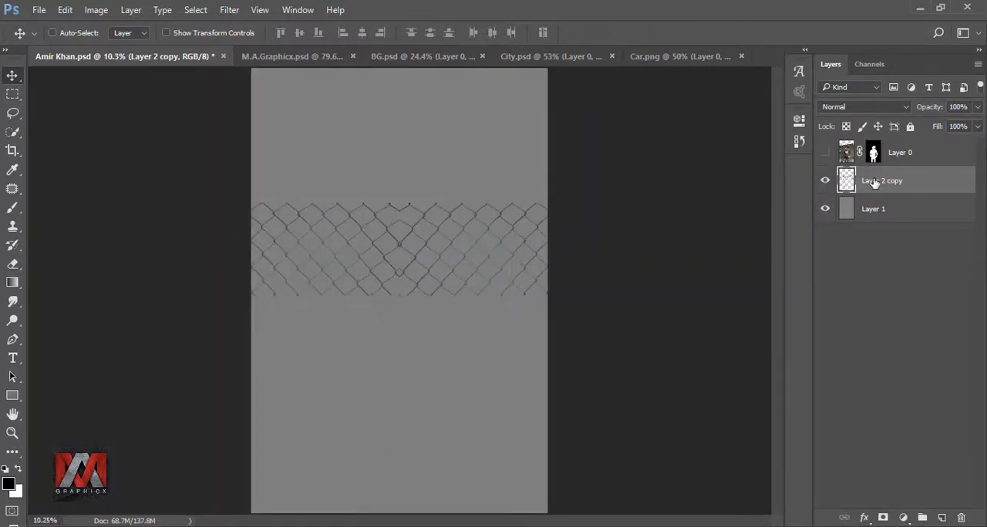
{"action": "key", "text": "ctrl+j"}
{"action": "left_click_drag", "start_coordinate": [489, 237], "coordinate": [494, 317]}
{"action": "scroll", "coordinate": [452, 323], "scroll_direction": "up", "scroll_amount": 6}
{"action": "key", "text": "ctrl+t"}
{"action": "right_click", "coordinate": [466, 307]}
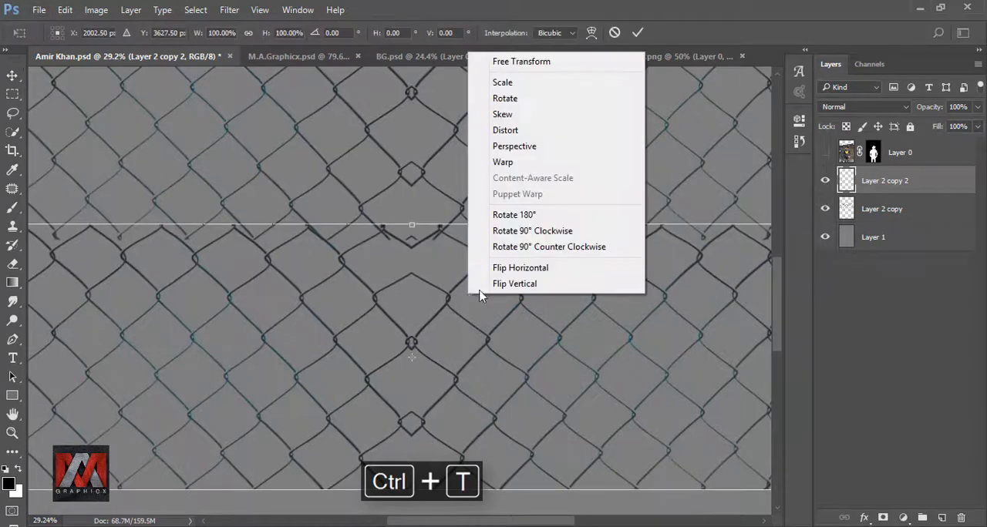
{"action": "left_click", "coordinate": [518, 283]}
{"action": "key", "text": "shift+Down"}
{"action": "key", "text": "shift+Down"}
{"action": "key", "text": "shift+Down"}
{"action": "key", "text": "shift+Down"}
{"action": "key", "text": "shift+Down"}
{"action": "key", "text": "shift+Down"}
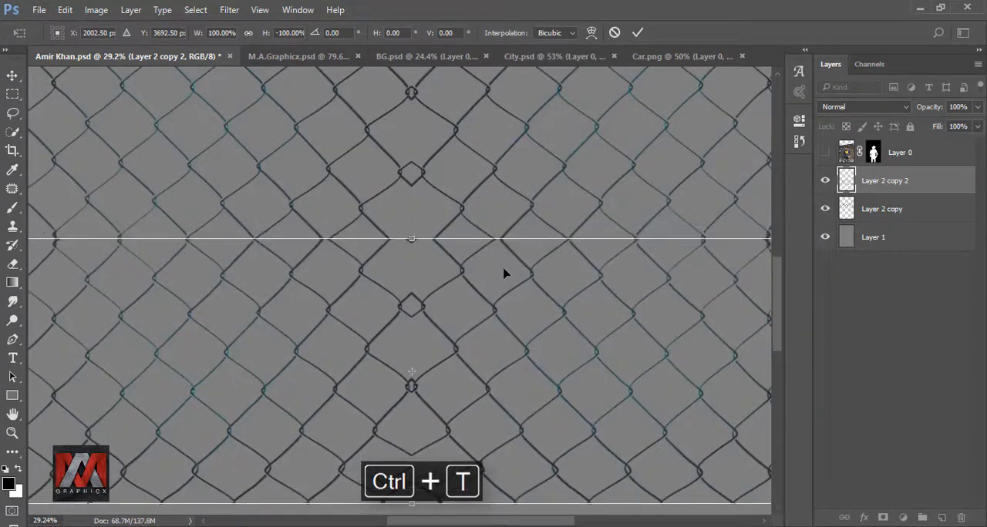
{"action": "key", "text": "Return"}
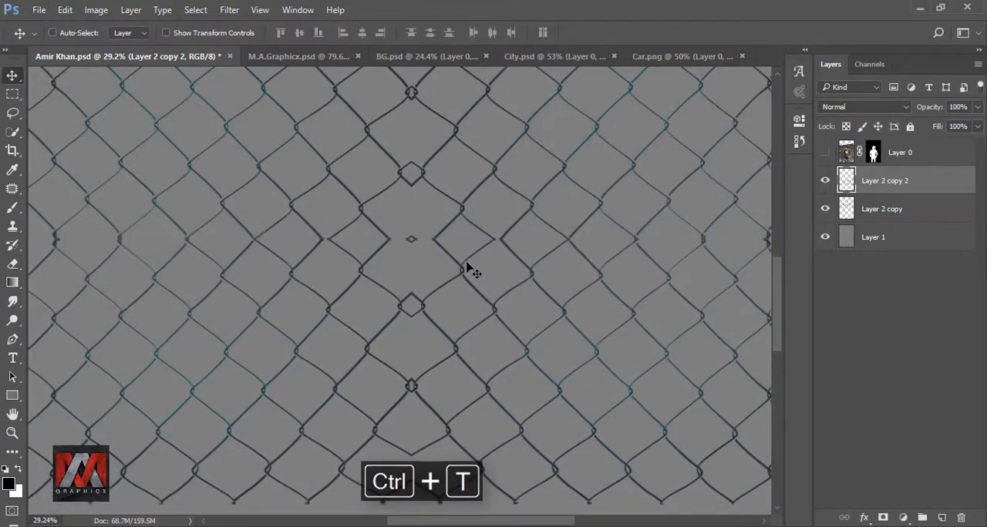
Merge the two fence strips into a single smart object and rasterize it
{"action": "key", "text": "ctrl+0"}
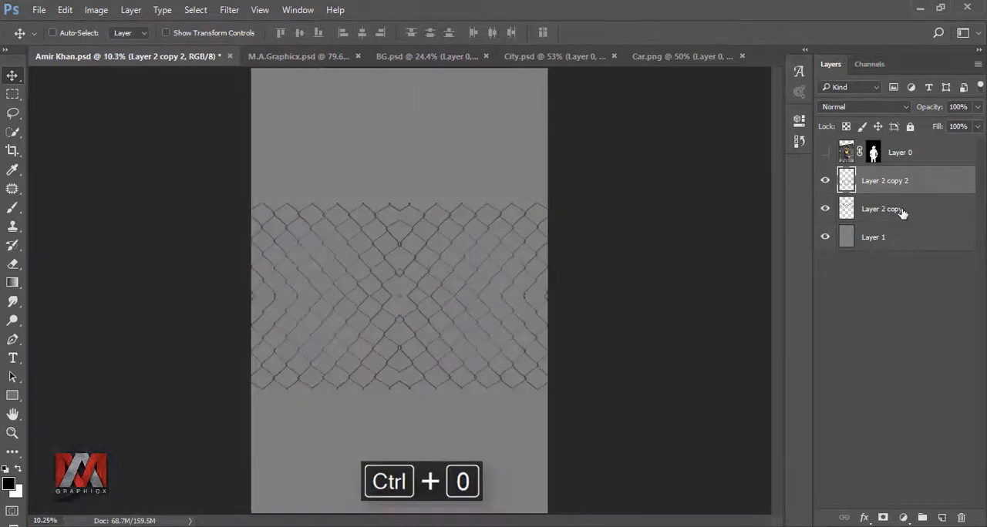
{"action": "left_click", "coordinate": [903, 213], "text": "shift"}
{"action": "right_click", "coordinate": [912, 212]}
{"action": "left_click", "coordinate": [793, 255]}
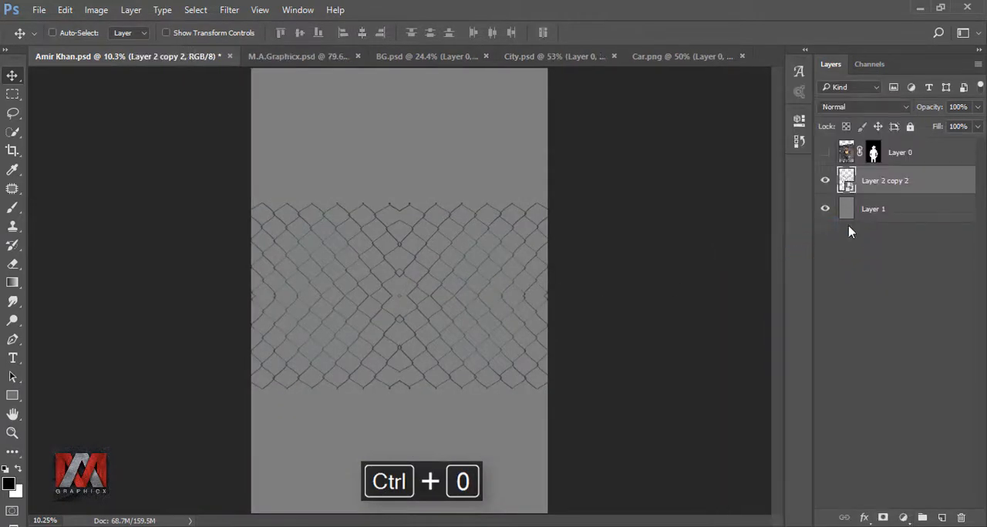
{"action": "right_click", "coordinate": [903, 182]}
{"action": "left_click", "coordinate": [801, 326]}
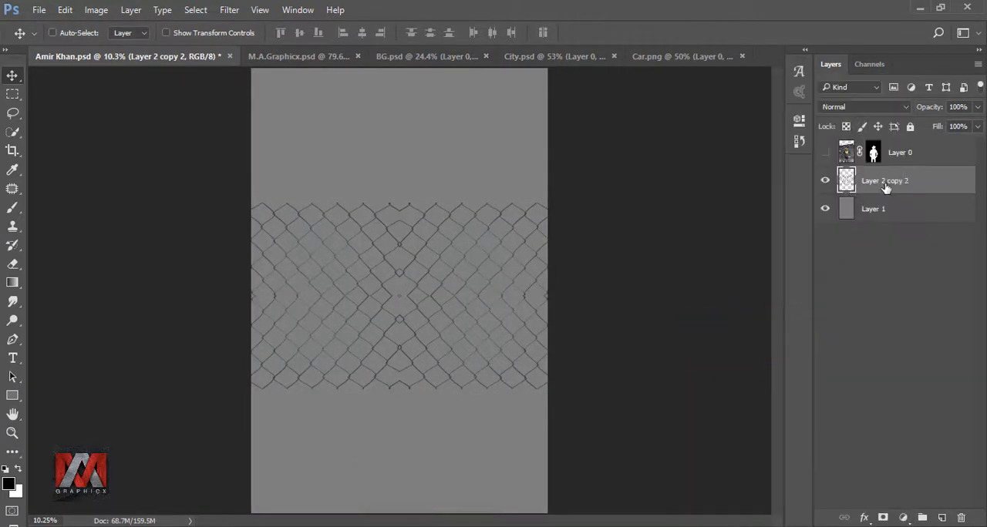
Duplicate the fence layer and move the copy down to extend the fence to the canvas bottom
{"action": "key", "text": "ctrl+j"}
{"action": "right_click", "coordinate": [464, 300]}
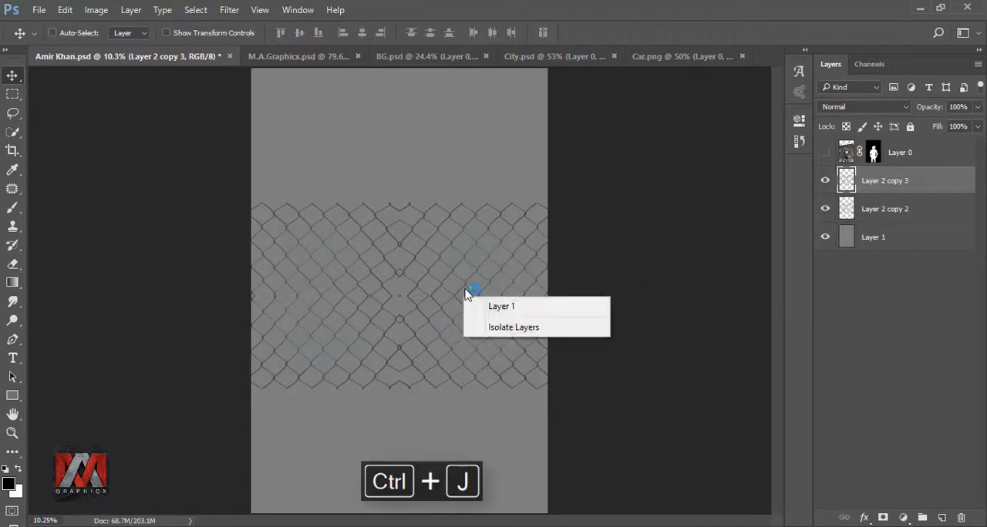
{"action": "left_click_drag", "start_coordinate": [464, 300], "coordinate": [478, 417]}
{"action": "left_click", "coordinate": [823, 182]}
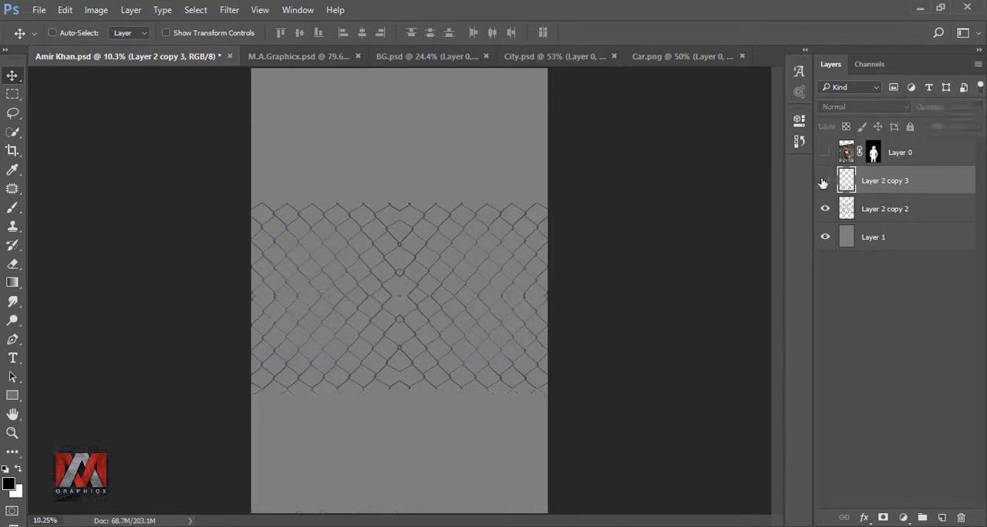
{"action": "left_click", "coordinate": [823, 182]}
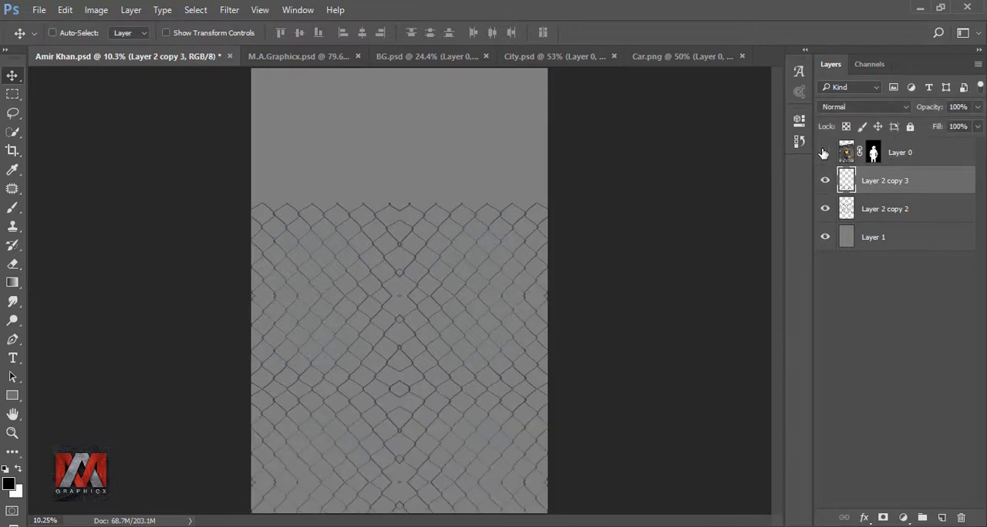
Show the person layer again and group the two fence layers
{"action": "left_click", "coordinate": [824, 153]}
{"action": "left_click", "coordinate": [899, 208], "text": "shift"}
{"action": "key", "text": "ctrl+g"}
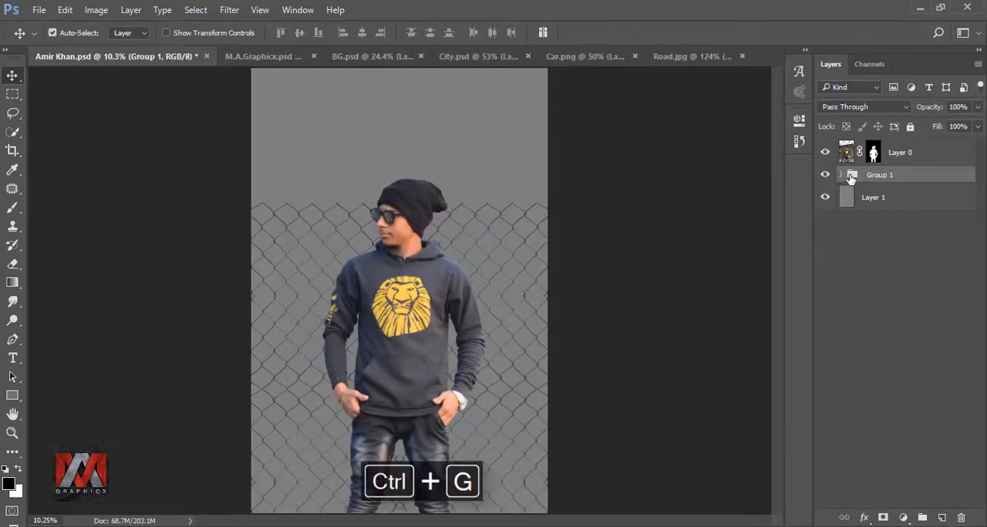
Bring the road image into the document as a layer above the gray background
{"action": "left_click", "coordinate": [825, 175]}
{"action": "left_click", "coordinate": [825, 175]}
{"action": "left_click", "coordinate": [846, 198]}
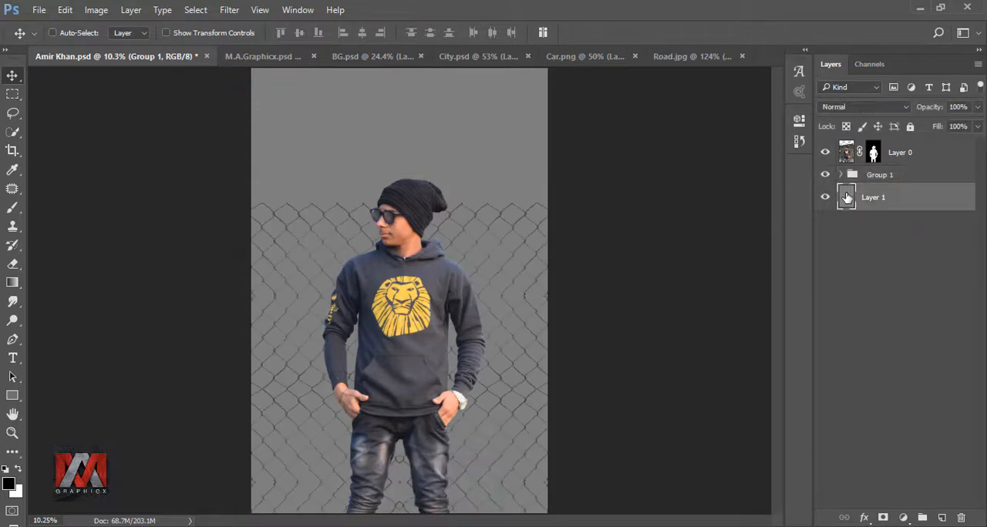
{"action": "left_click_drag", "start_coordinate": [846, 198], "coordinate": [212, 246]}
{"action": "left_click_drag", "start_coordinate": [82, 59], "coordinate": [268, 510]}
Stretch the road layer across the canvas bottom to about 505% width and 142% height
{"action": "key", "text": "ctrl+t"}
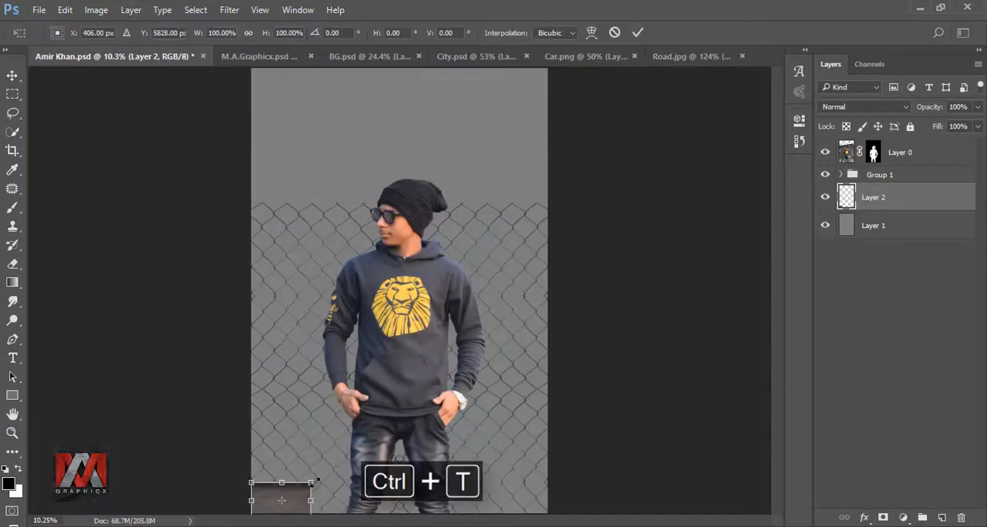
{"action": "left_click_drag", "start_coordinate": [311, 483], "coordinate": [584, 392]}
{"action": "left_click_drag", "start_coordinate": [397, 344], "coordinate": [397, 463]}
{"action": "left_click_drag", "start_coordinate": [550, 491], "coordinate": [557, 492]}
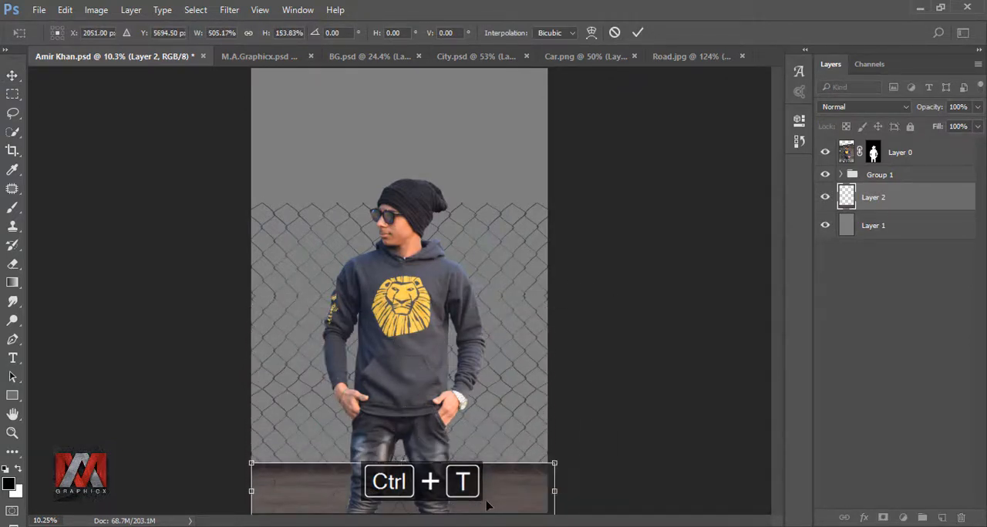
{"action": "left_click_drag", "start_coordinate": [486, 501], "coordinate": [483, 498]}
{"action": "key", "text": "Down"}
{"action": "key", "text": "Down"}
{"action": "key", "text": "Down"}
{"action": "left_click_drag", "start_coordinate": [399, 460], "coordinate": [400, 465]}
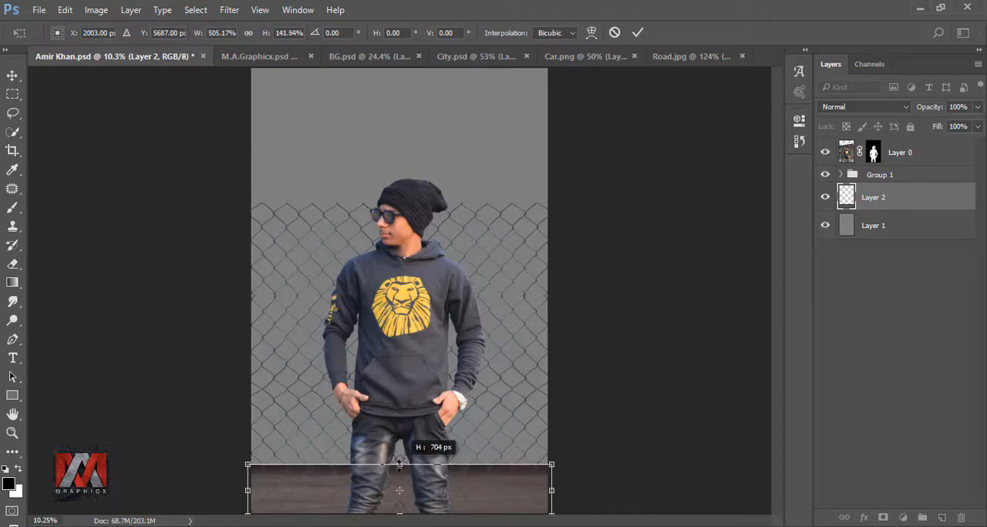
{"action": "left_click", "coordinate": [638, 33]}
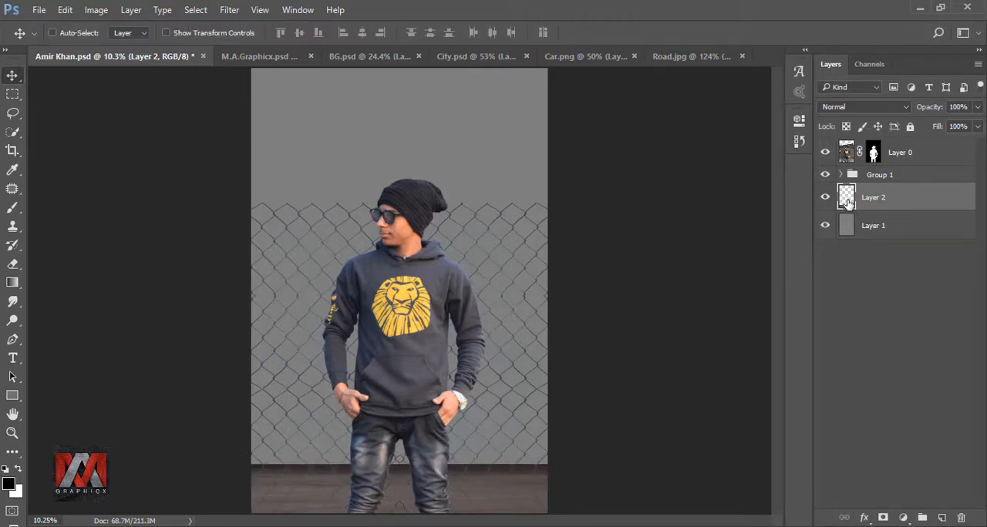
Bring the city skyline image into the document and scale it to about 227% across the lower part of the canvas
{"action": "left_click", "coordinate": [476, 56]}
{"action": "left_click_drag", "start_coordinate": [549, 267], "coordinate": [336, 454]}
{"action": "key", "text": "ctrl+t"}
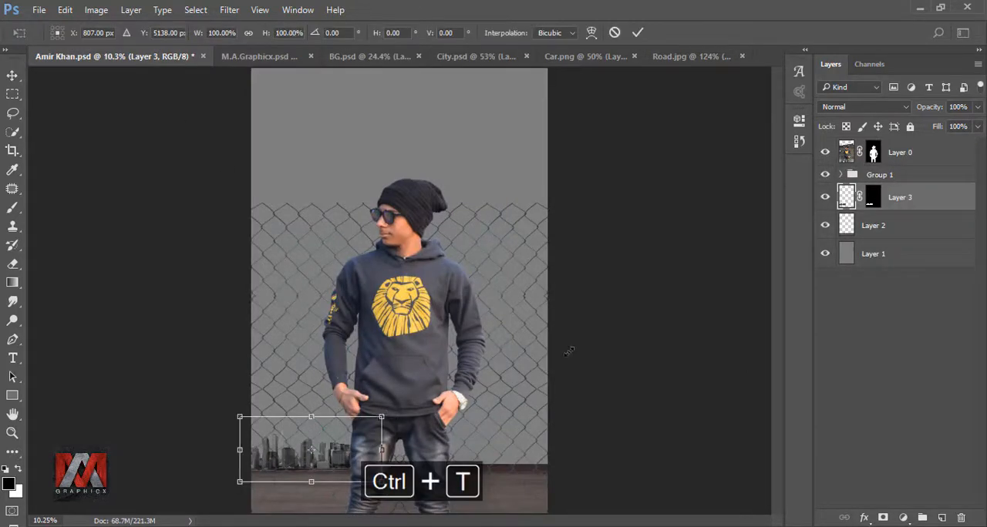
{"action": "left_click_drag", "start_coordinate": [381, 417], "coordinate": [563, 333]}
{"action": "left_click_drag", "start_coordinate": [530, 403], "coordinate": [528, 411]}
{"action": "key", "text": "Down"}
{"action": "key", "text": "Down"}
{"action": "key", "text": "Down"}
{"action": "key", "text": "Down"}
{"action": "key", "text": "Down"}
{"action": "key", "text": "Down"}
{"action": "key", "text": "Down"}
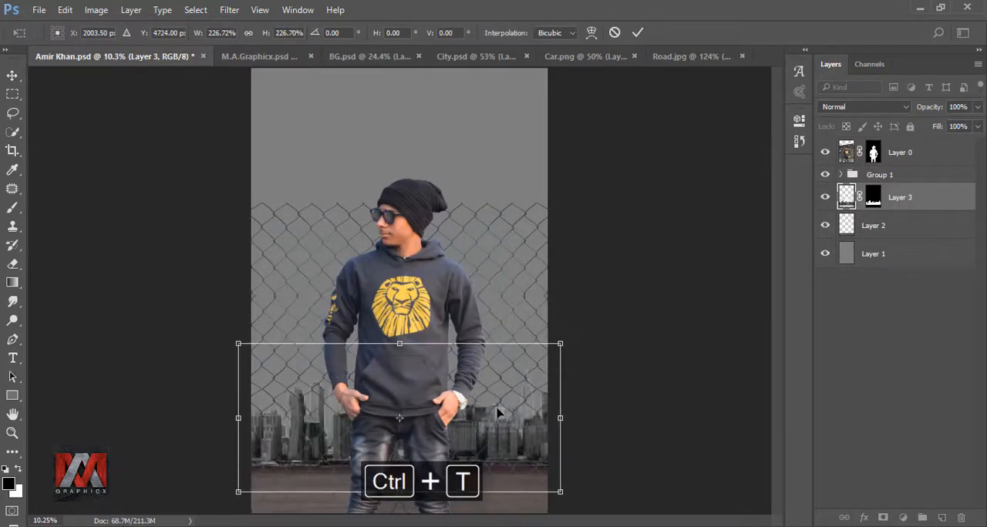
{"action": "left_click", "coordinate": [637, 34]}
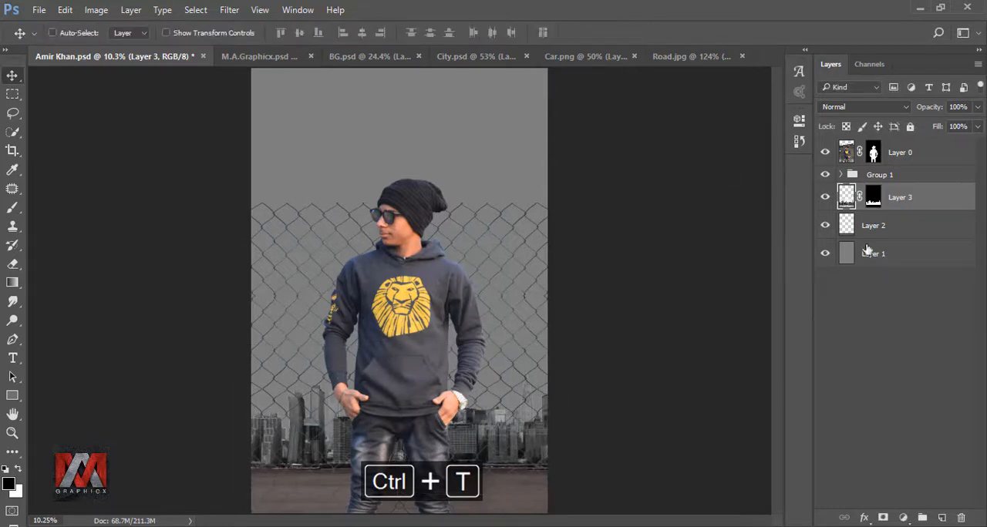
{"action": "left_click", "coordinate": [825, 197]}
{"action": "left_click", "coordinate": [825, 198]}
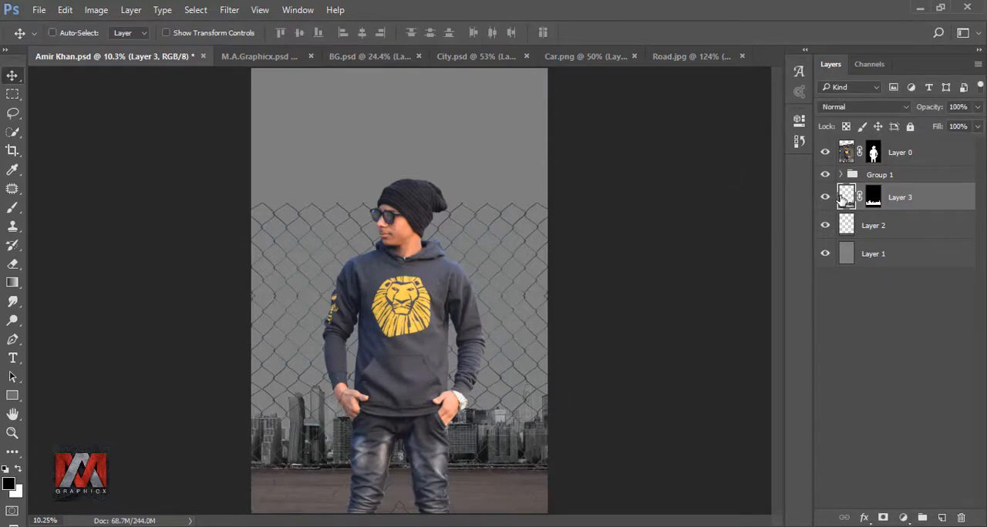
Bring the car image into the document and place it in the lower right corner of the canvas
{"action": "left_click", "coordinate": [571, 57]}
{"action": "left_click_drag", "start_coordinate": [474, 287], "coordinate": [640, 397]}
{"action": "key", "text": "ctrl+t"}
{"action": "left_click_drag", "start_coordinate": [594, 444], "coordinate": [583, 455]}
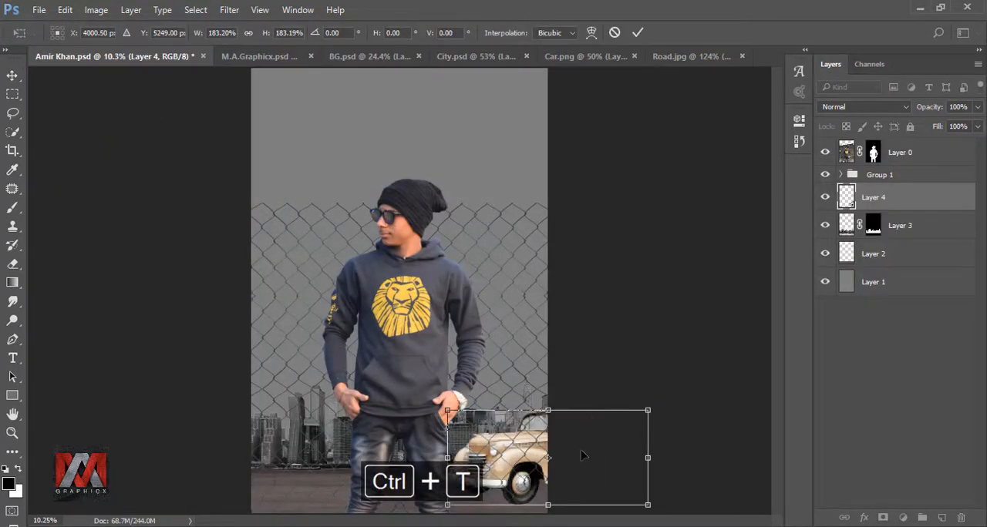
{"action": "left_click", "coordinate": [638, 34]}
Duplicate the car layer, flip the copy horizontally and move it to the lower left corner
{"action": "key", "text": "ctrl+j"}
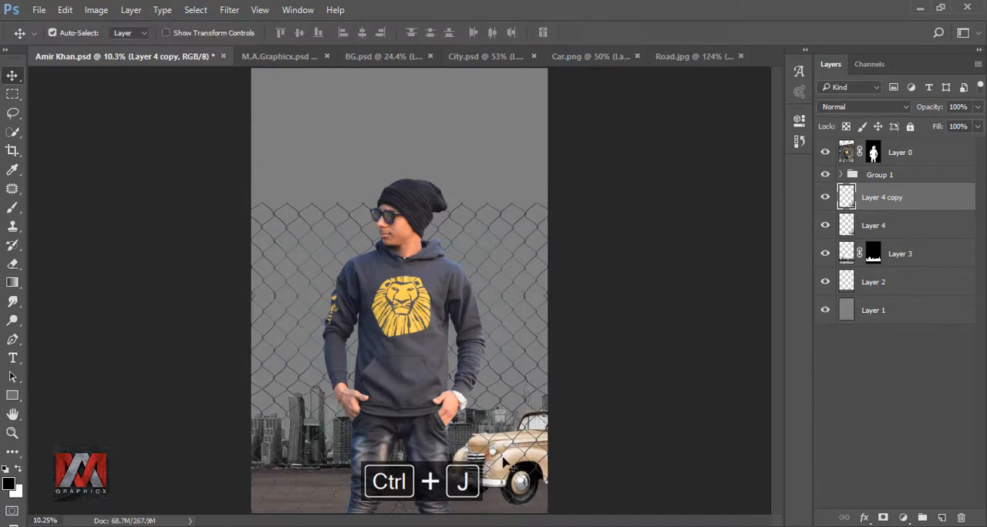
{"action": "key", "text": "ctrl+t"}
{"action": "right_click", "coordinate": [517, 466]}
{"action": "left_click", "coordinate": [532, 429]}
{"action": "left_click_drag", "start_coordinate": [609, 462], "coordinate": [319, 463]}
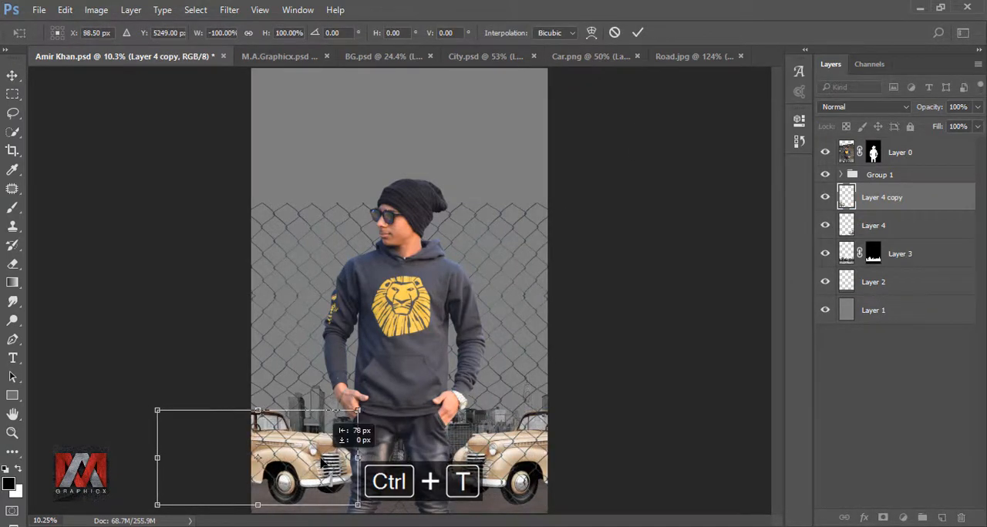
{"action": "left_click", "coordinate": [638, 34]}
Fill the gray background layer with the color cda66b
{"action": "left_click", "coordinate": [825, 225]}
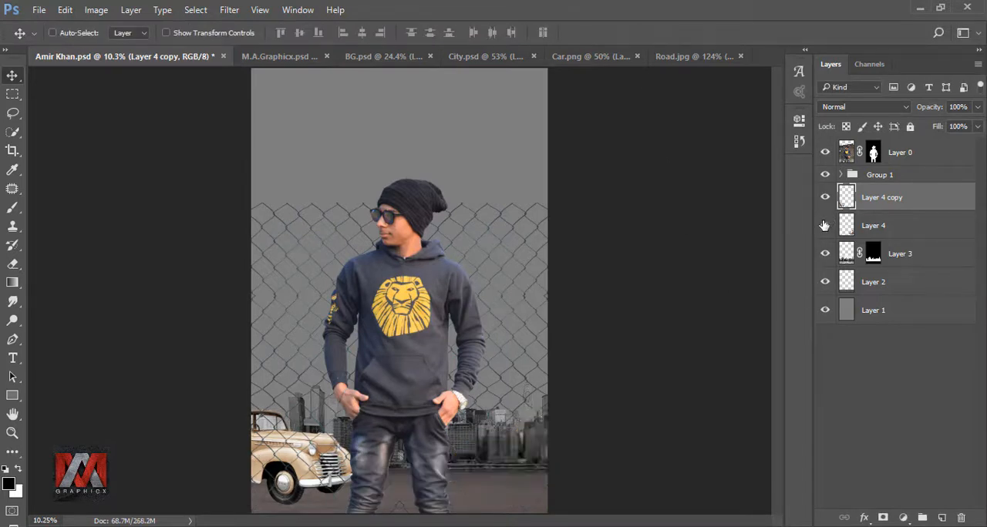
{"action": "left_click", "coordinate": [825, 226]}
{"action": "left_click", "coordinate": [825, 197]}
{"action": "left_click", "coordinate": [825, 199]}
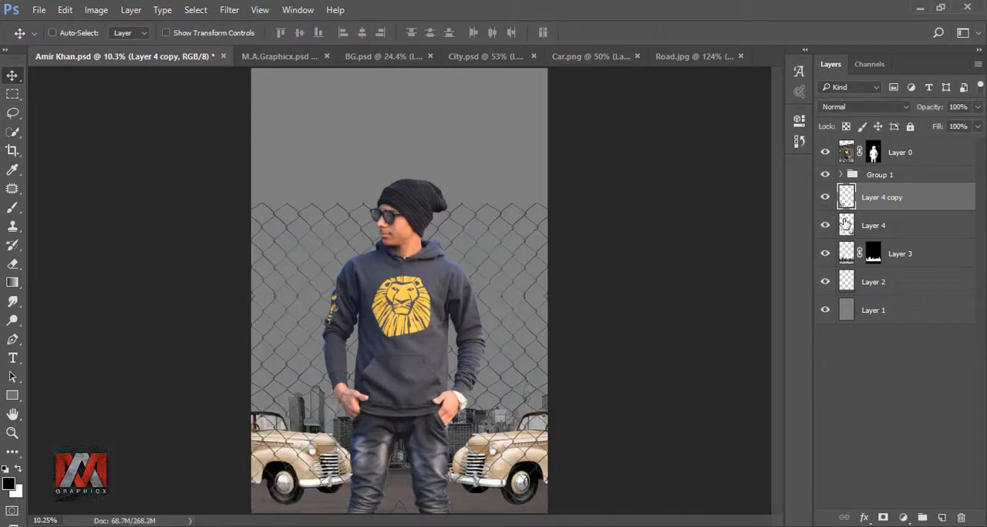
{"action": "left_click", "coordinate": [845, 222]}
{"action": "left_click", "coordinate": [848, 307]}
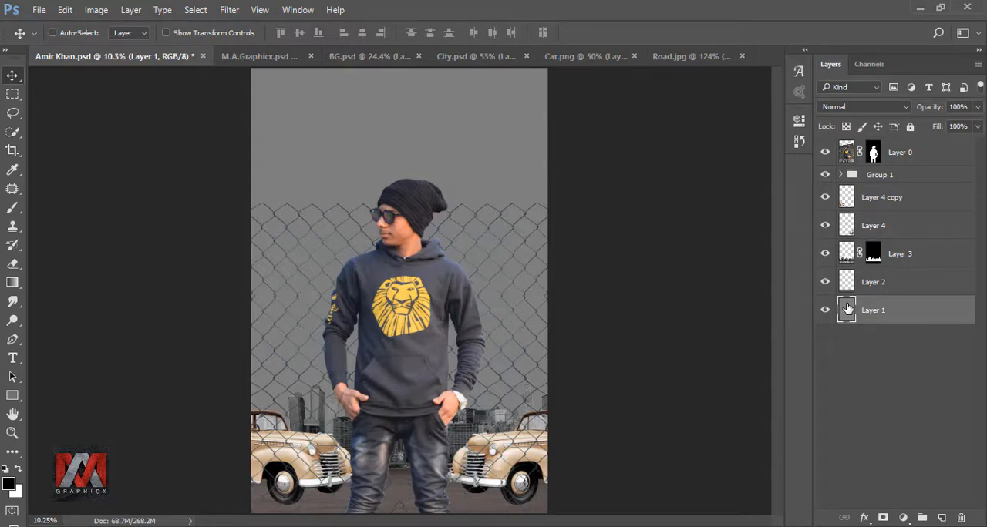
{"action": "key", "text": "shift+F5"}
{"action": "left_click", "coordinate": [841, 149]}
{"action": "left_click", "coordinate": [831, 185]}
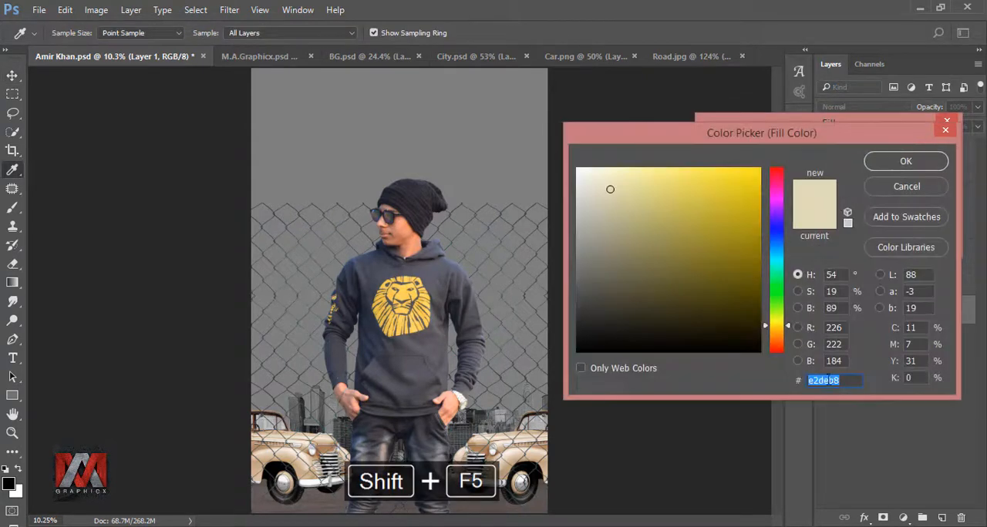
{"action": "type", "text": "cda66b"}
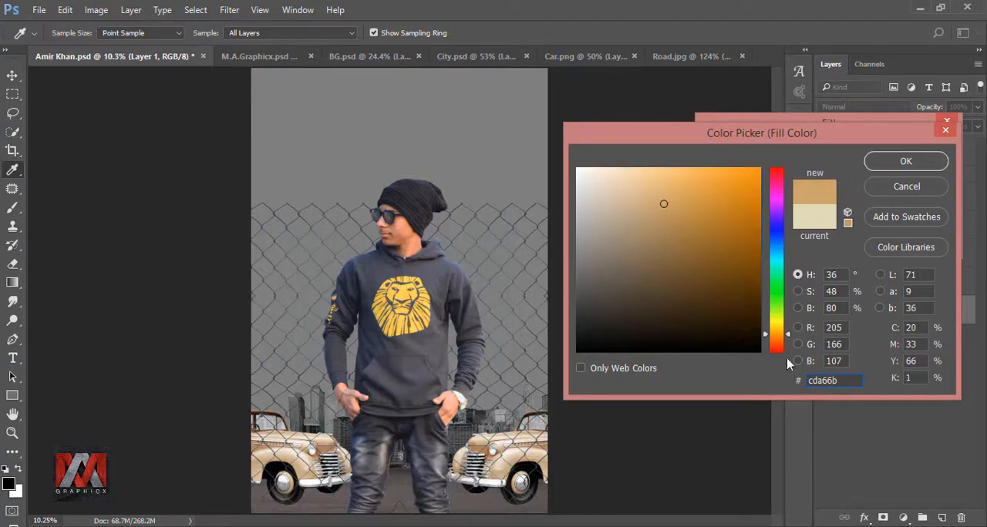
{"action": "left_click", "coordinate": [906, 161]}
{"action": "left_click", "coordinate": [934, 152]}
Bring the light glow image in above the background layer and scale it to cover the canvas
{"action": "key", "text": "v"}
{"action": "left_click", "coordinate": [826, 309]}
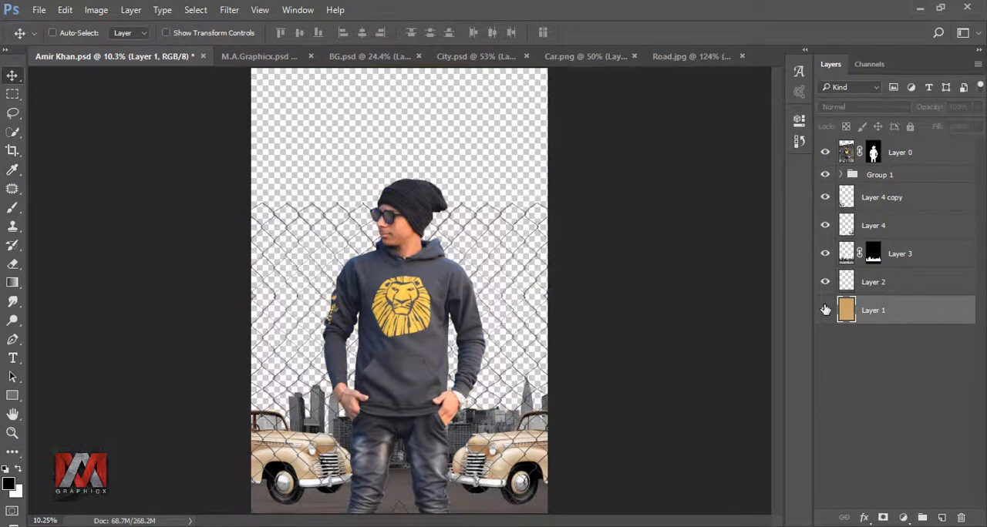
{"action": "left_click", "coordinate": [825, 309]}
{"action": "left_click", "coordinate": [705, 56]}
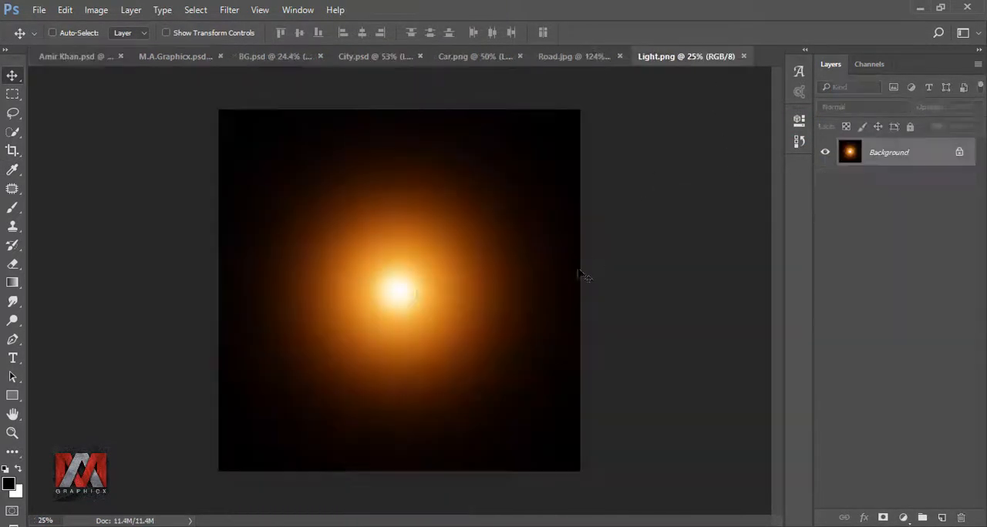
{"action": "left_click_drag", "start_coordinate": [581, 275], "coordinate": [466, 293]}
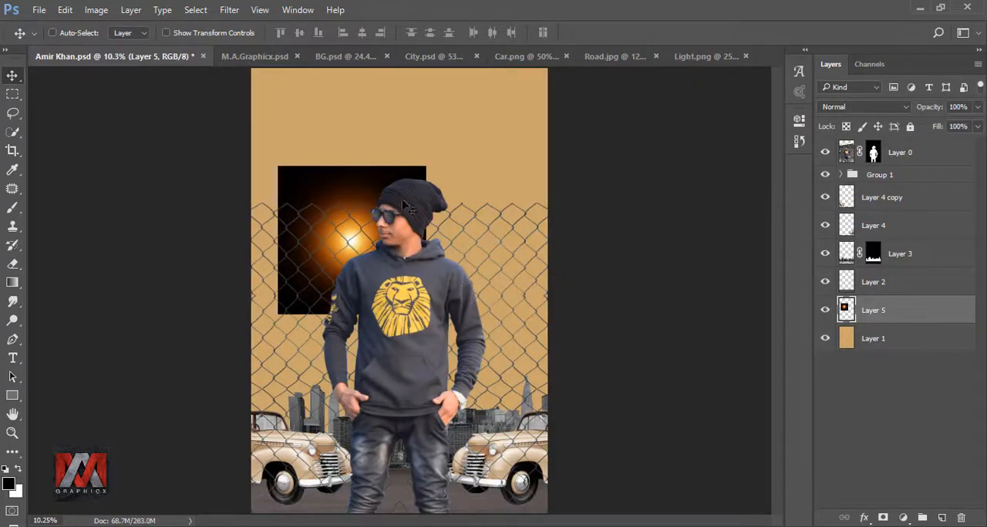
{"action": "left_click_drag", "start_coordinate": [403, 204], "coordinate": [363, 105]}
{"action": "key", "text": "ctrl+t"}
{"action": "left_click_drag", "start_coordinate": [386, 221], "coordinate": [687, 518]}
{"action": "left_click_drag", "start_coordinate": [619, 352], "coordinate": [569, 361]}
{"action": "left_click", "coordinate": [637, 31]}
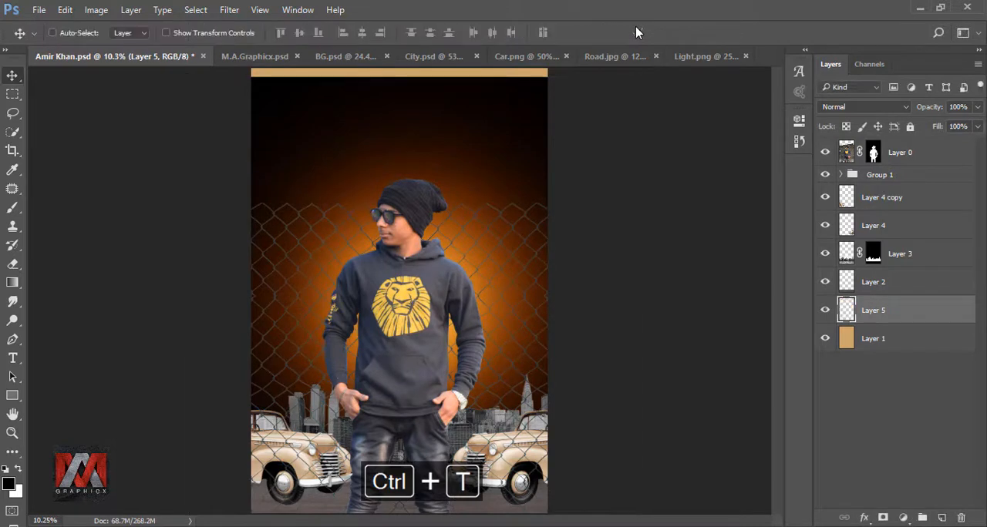
Set the light glow layer's blend mode to Screen
{"action": "left_click", "coordinate": [841, 108]}
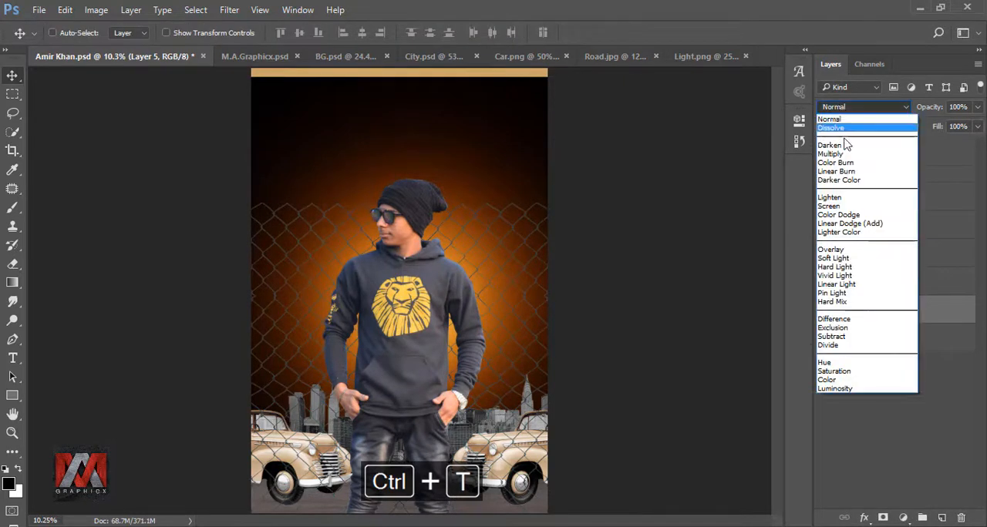
{"action": "left_click", "coordinate": [848, 204]}
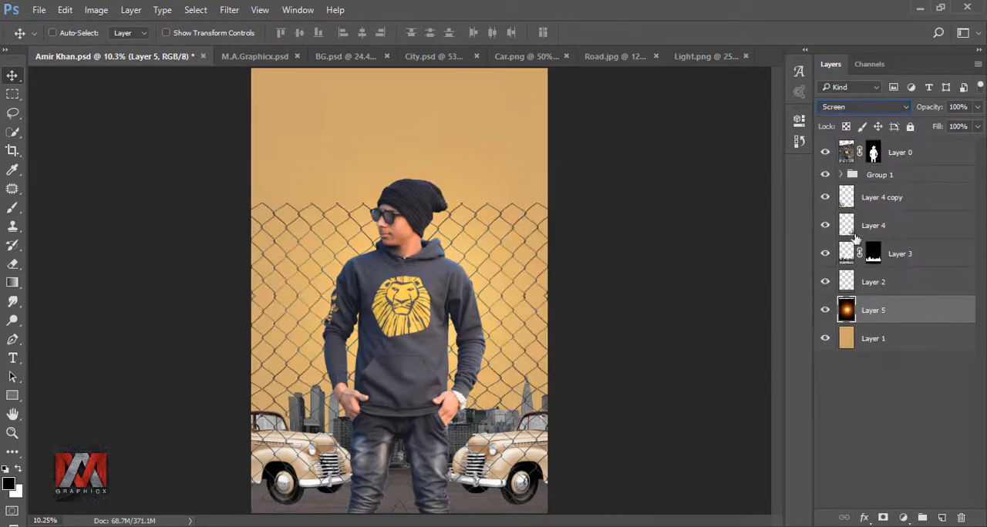
{"action": "left_click", "coordinate": [825, 310]}
{"action": "left_click", "coordinate": [825, 310]}
Duplicate the light glow layer and enlarge the copy to about 296% so it fills the canvas
{"action": "key", "text": "ctrl+j"}
{"action": "left_click_drag", "start_coordinate": [493, 303], "coordinate": [414, 162]}
{"action": "key", "text": "ctrl+t"}
{"action": "scroll", "coordinate": [409, 212], "scroll_direction": "down", "scroll_amount": 5}
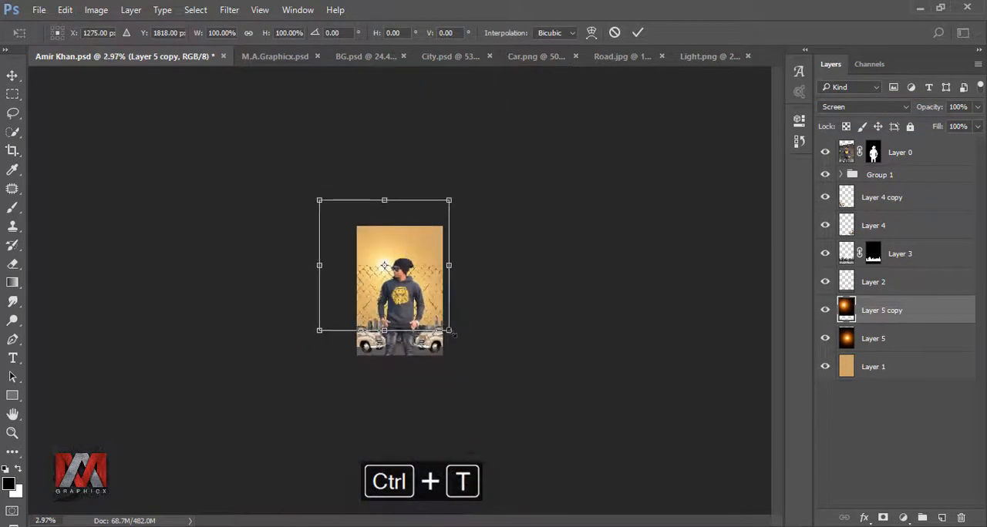
{"action": "left_click_drag", "start_coordinate": [453, 334], "coordinate": [634, 515]}
{"action": "left_click_drag", "start_coordinate": [531, 391], "coordinate": [502, 359]}
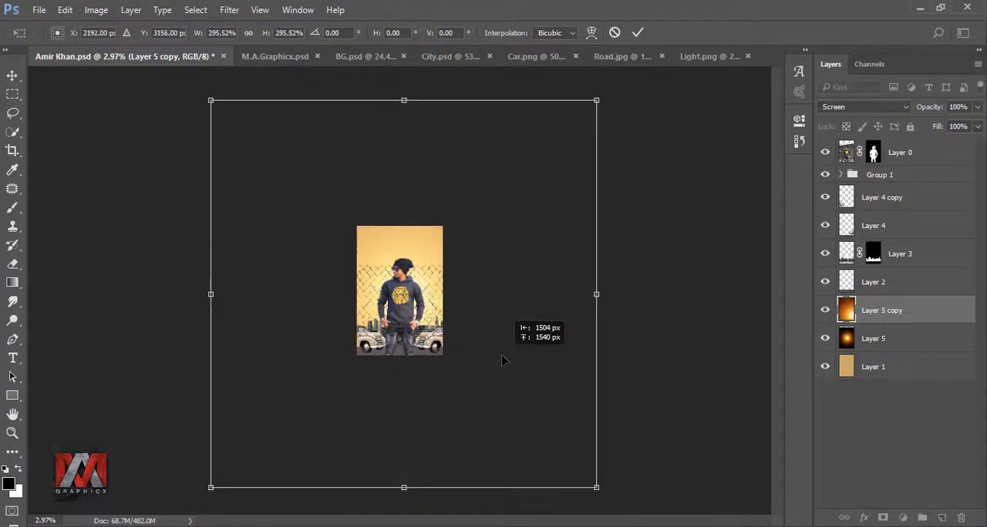
{"action": "left_click", "coordinate": [637, 35]}
{"action": "key", "text": "ctrl+0"}
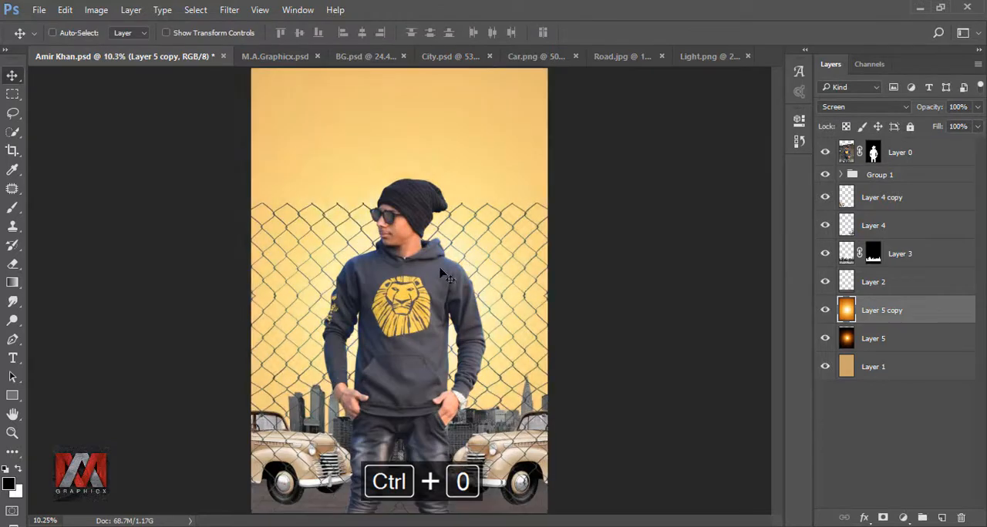
Duplicate the enlarged light layer and move the copy above the car layers
{"action": "left_click", "coordinate": [825, 310]}
{"action": "left_click", "coordinate": [825, 309]}
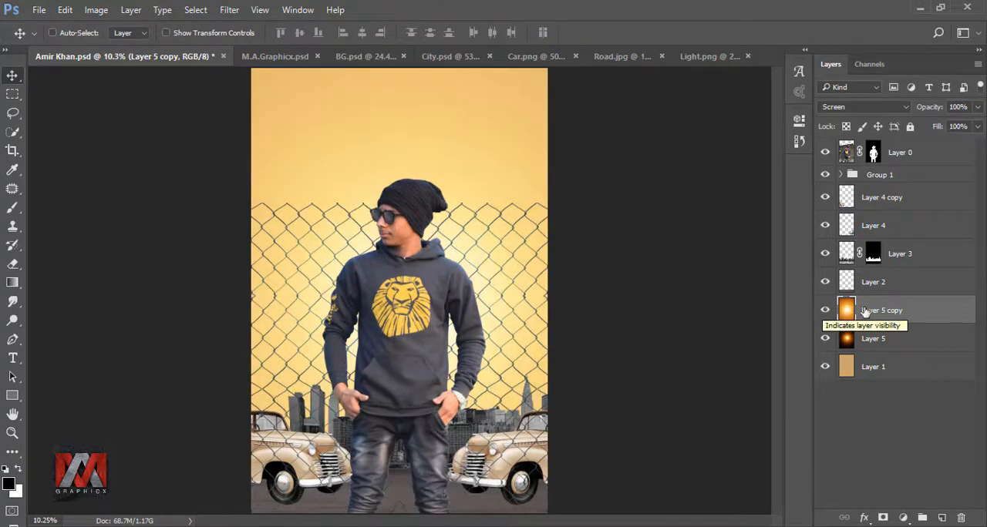
{"action": "key", "text": "ctrl+j"}
{"action": "left_click_drag", "start_coordinate": [913, 314], "coordinate": [907, 203]}
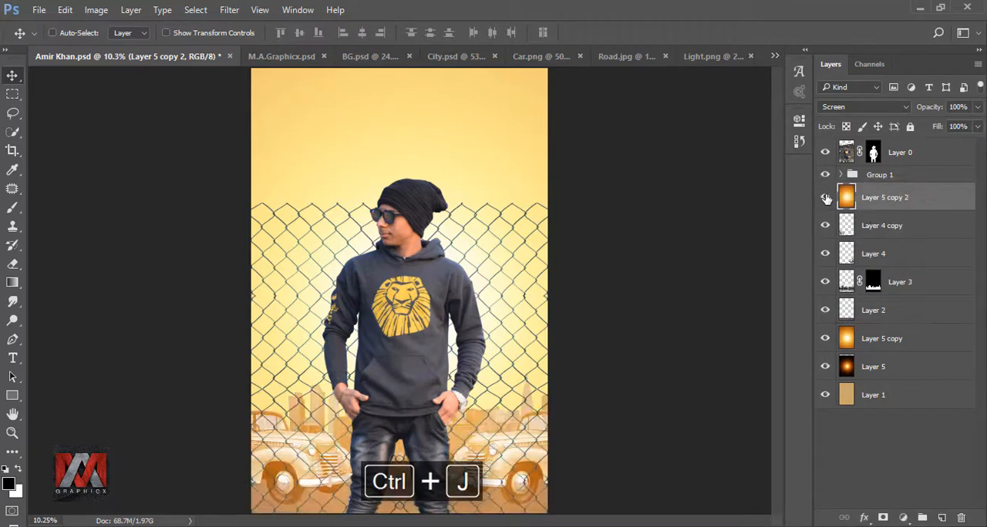
Hide the tan background layer and the first enlarged light copy
{"action": "left_click", "coordinate": [825, 198]}
{"action": "left_click", "coordinate": [825, 198]}
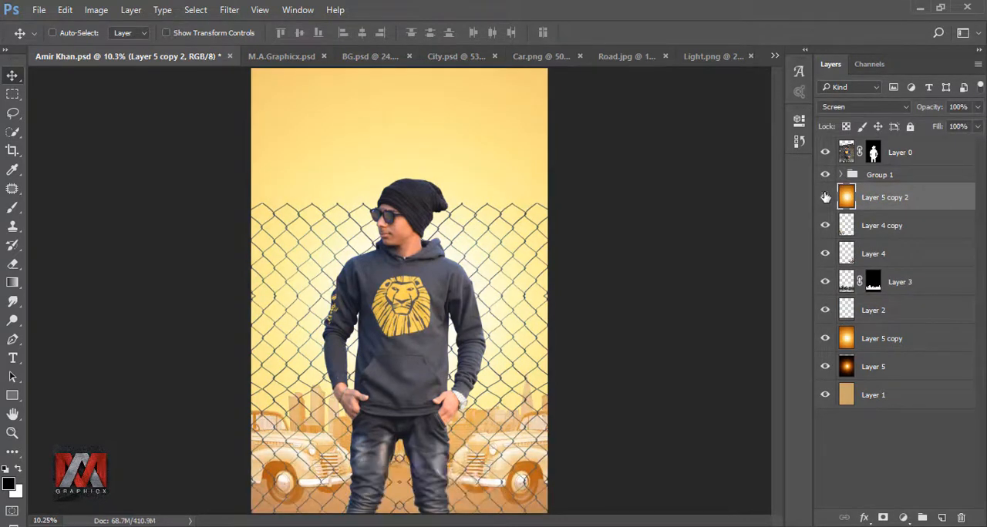
{"action": "left_click", "coordinate": [826, 395]}
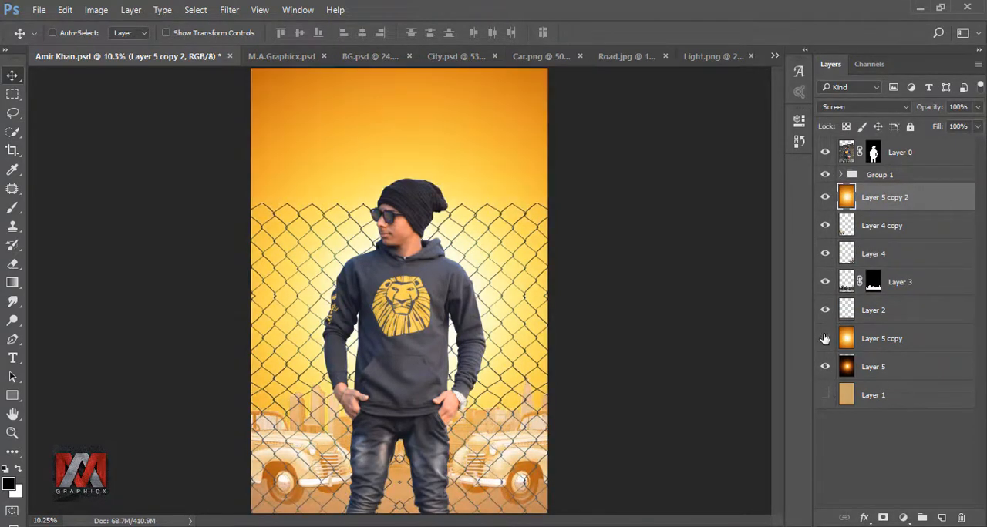
{"action": "left_click", "coordinate": [825, 339]}
{"action": "left_click", "coordinate": [824, 199]}
{"action": "left_click", "coordinate": [825, 198]}
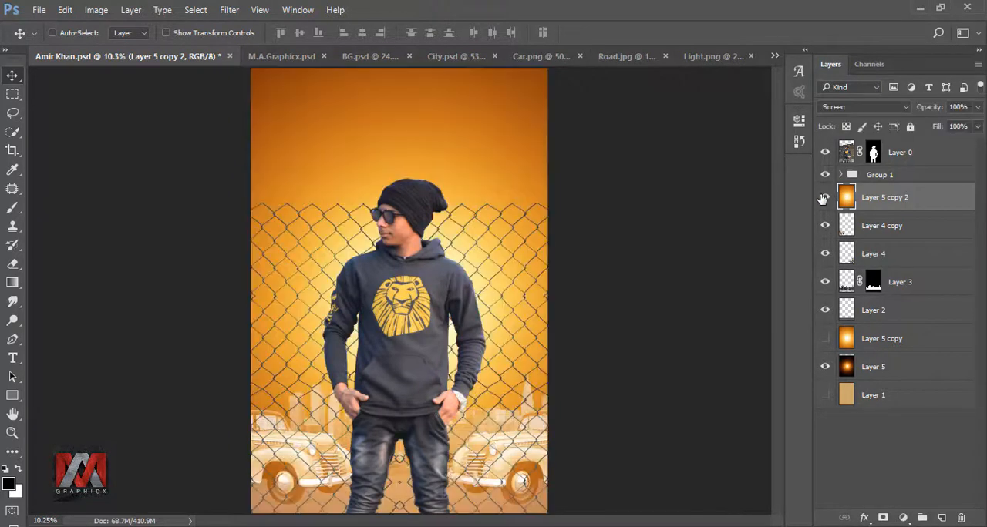
Add a linear Gradient Fill layer at 90° above the person layer and reposition the gradient lower
{"action": "left_click", "coordinate": [846, 154]}
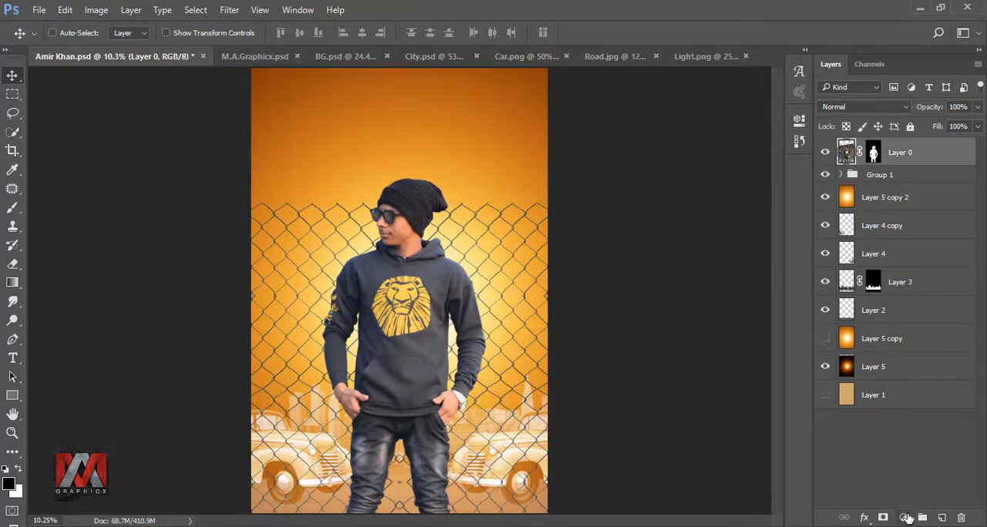
{"action": "left_click", "coordinate": [908, 518]}
{"action": "left_click", "coordinate": [908, 220]}
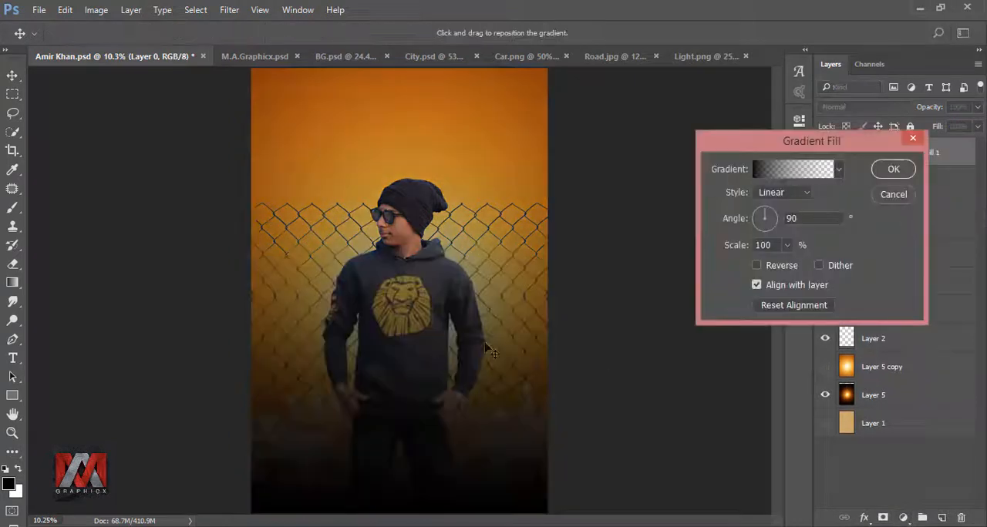
{"action": "left_click_drag", "start_coordinate": [485, 344], "coordinate": [500, 379]}
{"action": "left_click_drag", "start_coordinate": [503, 326], "coordinate": [499, 351]}
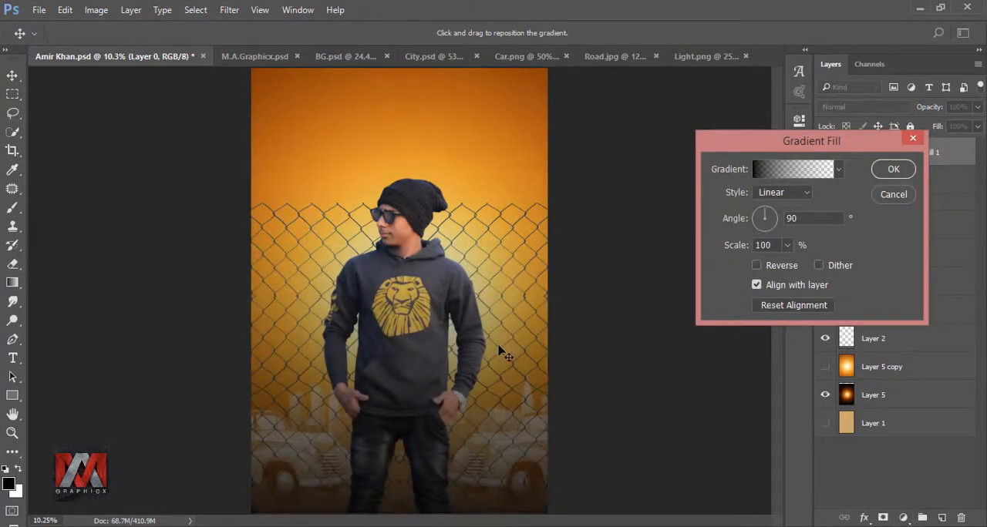
{"action": "left_click", "coordinate": [892, 170]}
{"action": "left_click", "coordinate": [824, 154]}
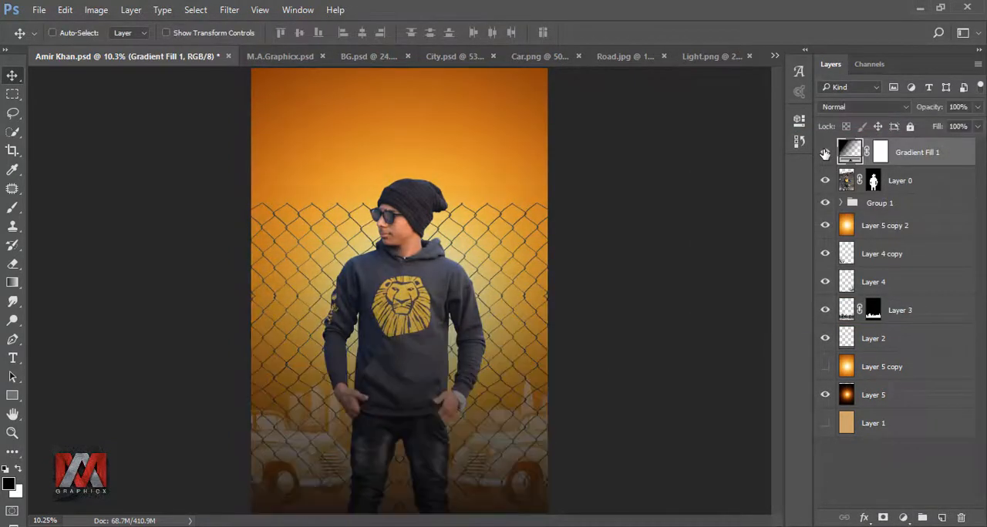
Add a new layer above the road layer and paint a stroke with the Brush tool near the ground
{"action": "left_click", "coordinate": [847, 334]}
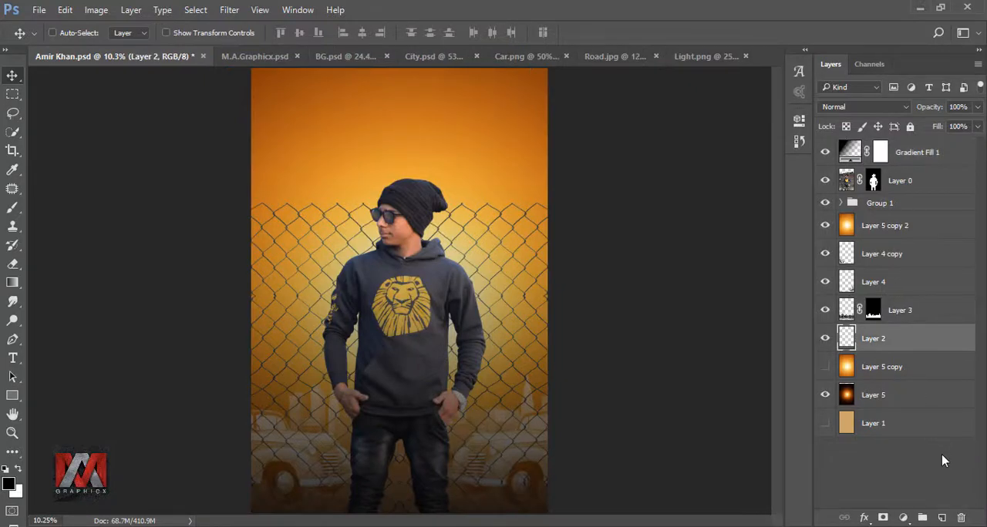
{"action": "left_click", "coordinate": [942, 517]}
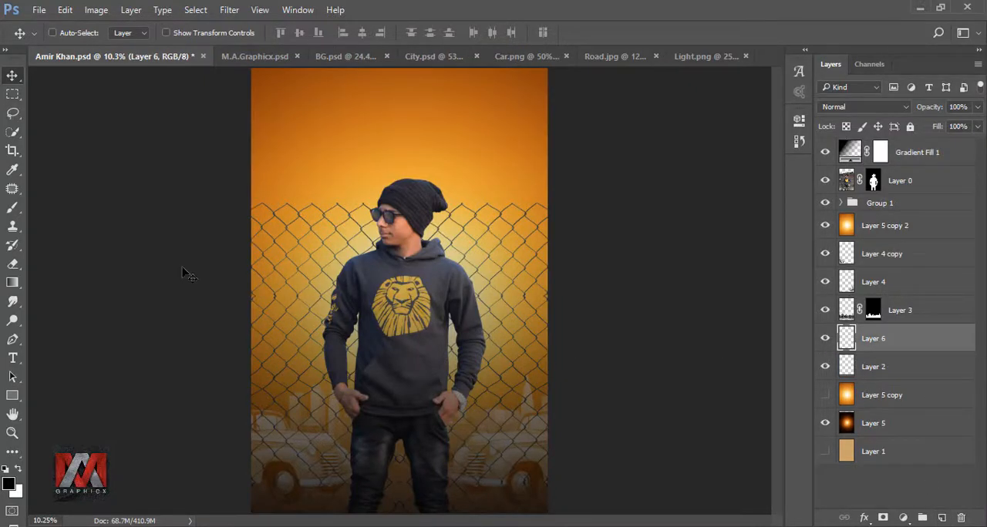
{"action": "left_click", "coordinate": [17, 209]}
{"action": "scroll", "coordinate": [386, 461], "scroll_direction": "up", "scroll_amount": 15}
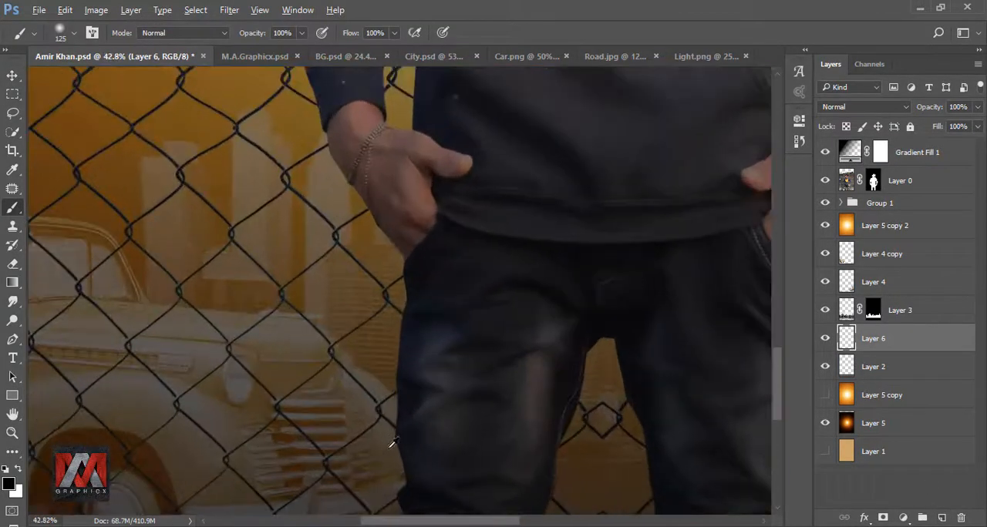
{"action": "left_click_drag", "start_coordinate": [386, 447], "coordinate": [403, 214]}
{"action": "left_click_drag", "start_coordinate": [147, 408], "coordinate": [394, 336]}
{"action": "scroll", "coordinate": [392, 352], "scroll_direction": "up", "scroll_amount": 5}
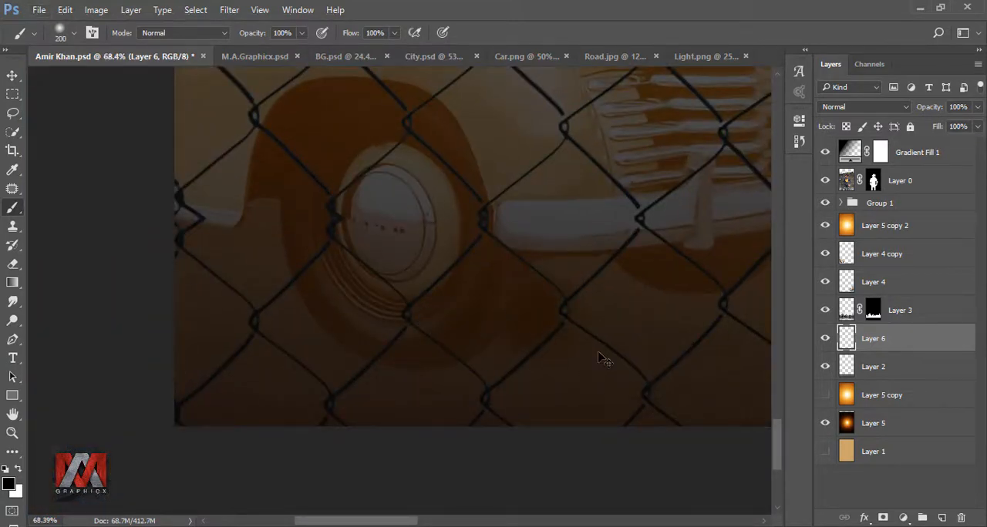
Free Transform the painted ground stroke, stretching it into a wide flat band along the bottom of the scene
{"action": "key", "text": "ctrl+t"}
{"action": "left_click_drag", "start_coordinate": [456, 311], "coordinate": [28, 311]}
{"action": "left_click_drag", "start_coordinate": [327, 229], "coordinate": [335, 293]}
{"action": "scroll", "coordinate": [332, 295], "scroll_direction": "down", "scroll_amount": 7}
{"action": "left_click_drag", "start_coordinate": [495, 319], "coordinate": [743, 314]}
{"action": "left_click_drag", "start_coordinate": [626, 319], "coordinate": [555, 322]}
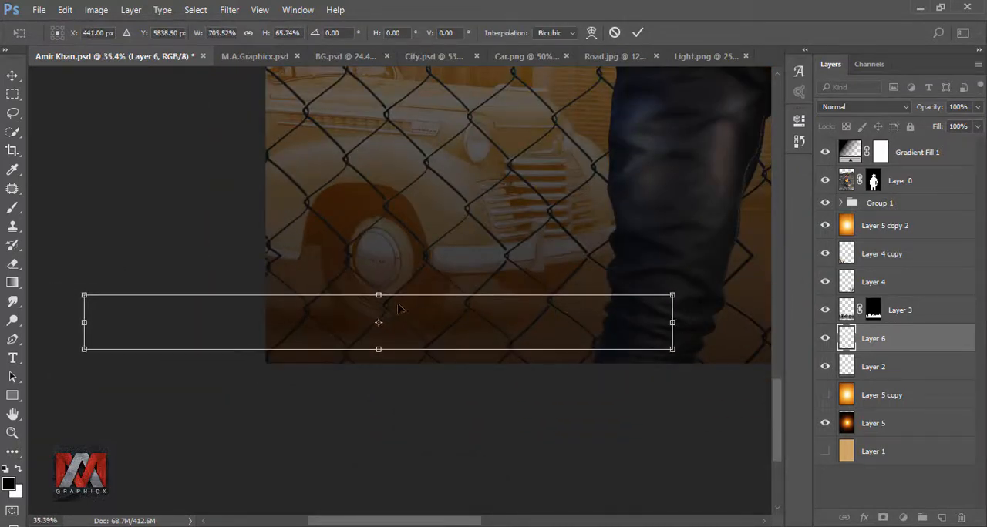
{"action": "mouse_move", "coordinate": [378, 294]}
{"action": "left_mouse_down"}
{"action": "mouse_move", "coordinate": [377, 264]}
{"action": "mouse_move", "coordinate": [378, 278]}
{"action": "left_mouse_up"}
{"action": "left_click_drag", "start_coordinate": [425, 324], "coordinate": [498, 311]}
{"action": "left_click", "coordinate": [637, 35]}
Duplicate the stretched stroke layer twice, transforming and shifting the copies along the ground
{"action": "scroll", "coordinate": [298, 346], "scroll_direction": "down", "scroll_amount": 2}
{"action": "key", "text": "ctrl+j"}
{"action": "key", "text": "ctrl+t"}
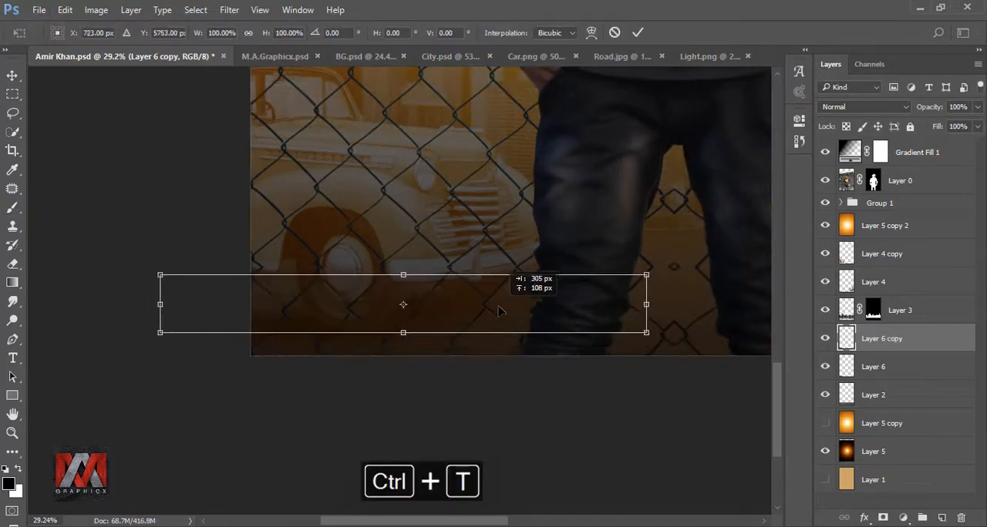
{"action": "left_click", "coordinate": [637, 32]}
{"action": "key", "text": "b"}
{"action": "key", "text": "ctrl+j"}
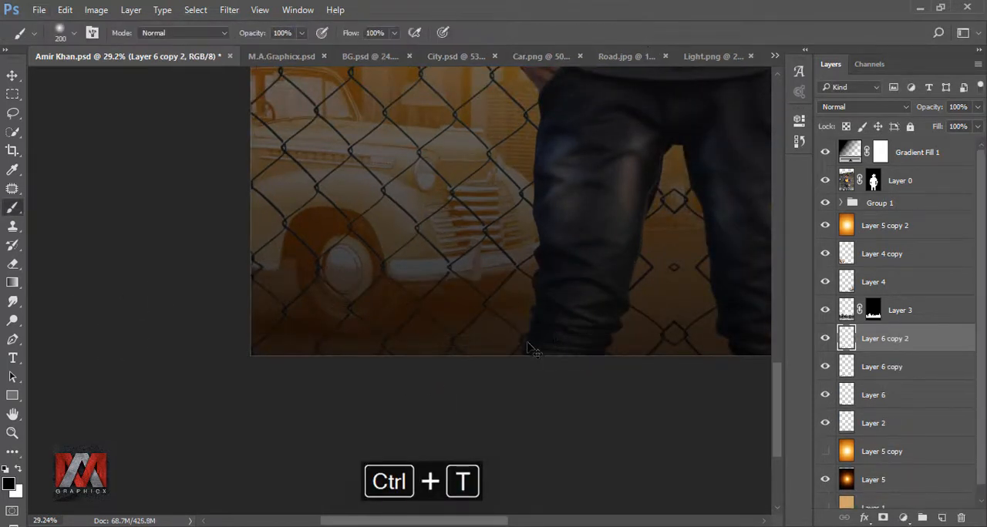
{"action": "key", "text": "ctrl+t"}
{"action": "mouse_move", "coordinate": [531, 347]}
{"action": "left_mouse_down"}
{"action": "mouse_move", "coordinate": [522, 322]}
{"action": "mouse_move", "coordinate": [485, 309]}
{"action": "mouse_move", "coordinate": [478, 327]}
{"action": "mouse_move", "coordinate": [478, 316]}
{"action": "left_mouse_up"}
{"action": "left_click", "coordinate": [637, 33]}
{"action": "key", "text": "b"}
{"action": "scroll", "coordinate": [270, 353], "scroll_direction": "down", "scroll_amount": 2}
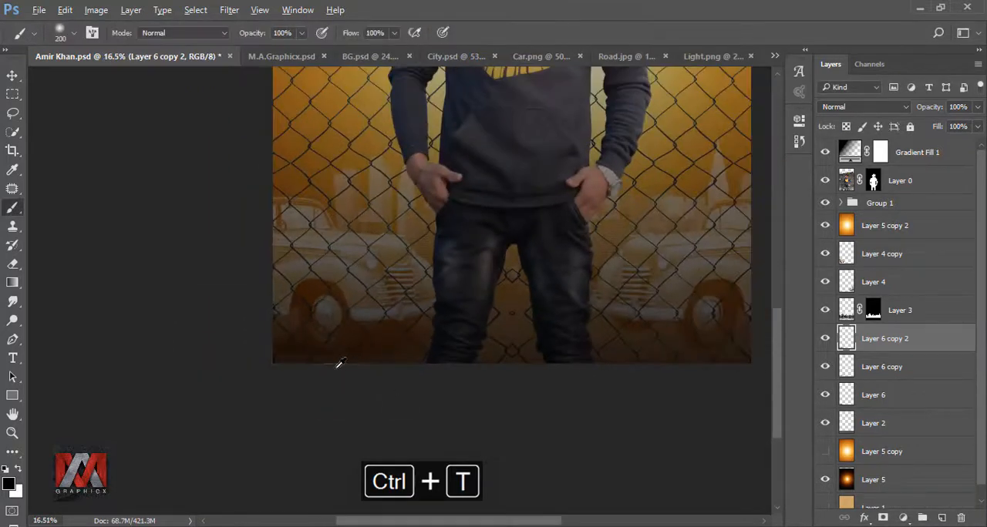
Group the three stroke layers together
{"action": "scroll", "coordinate": [339, 363], "scroll_direction": "up", "scroll_amount": 2}
{"action": "left_click", "coordinate": [879, 395], "text": "shift"}
{"action": "key", "text": "ctrl+g"}
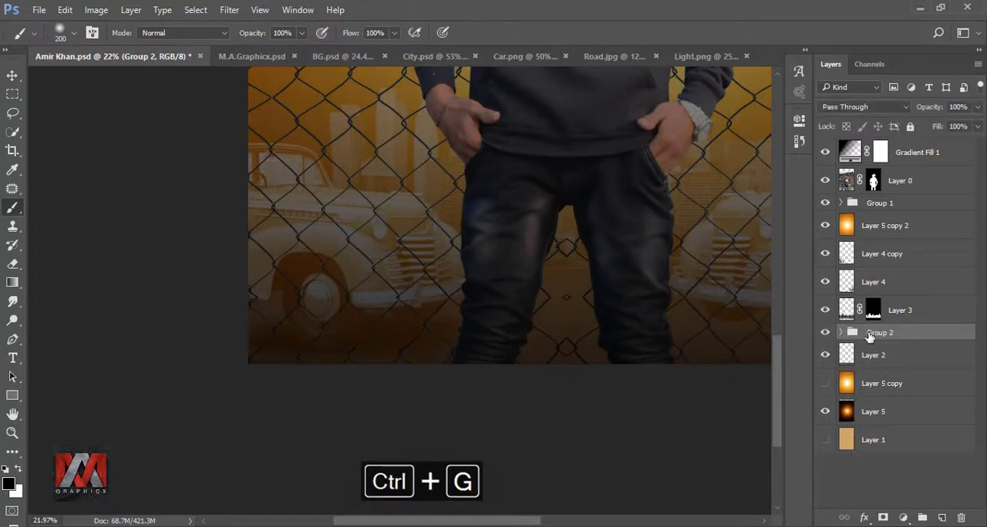
Duplicate the stroke group and move the copy across to the right side of the ground
{"action": "key", "text": "ctrl+j"}
{"action": "key", "text": "ctrl+t"}
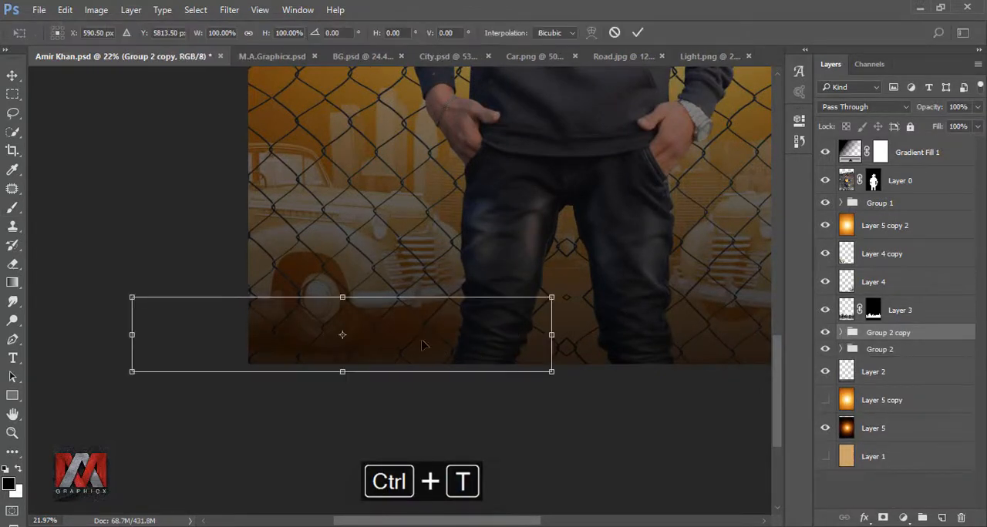
{"action": "left_click_drag", "start_coordinate": [461, 339], "coordinate": [701, 338]}
{"action": "left_click_drag", "start_coordinate": [761, 335], "coordinate": [505, 361]}
{"action": "right_click", "coordinate": [505, 360]}
{"action": "left_click_drag", "start_coordinate": [466, 349], "coordinate": [491, 349]}
{"action": "left_click", "coordinate": [637, 33]}
{"action": "key", "text": "b"}
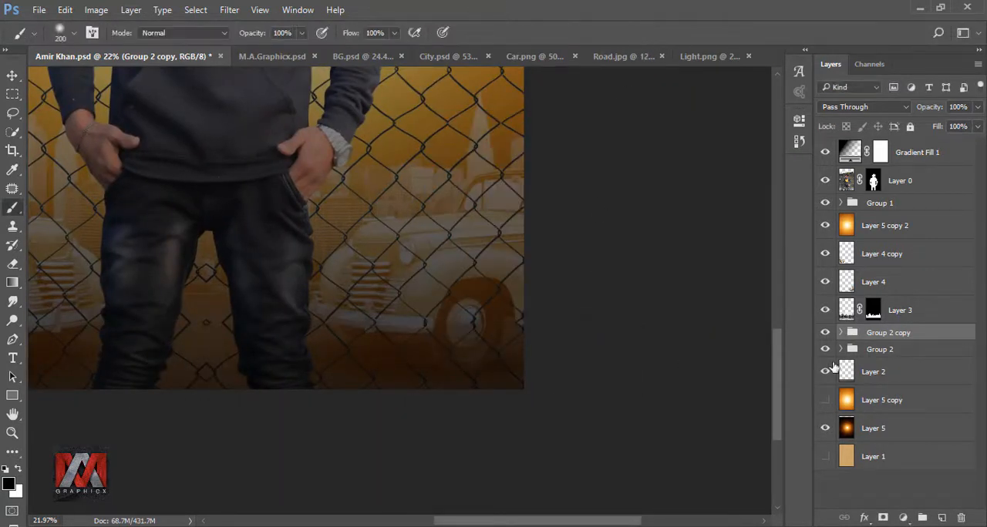
Add a new layer above Layer 4 copy and make it a clipping mask
{"action": "left_click", "coordinate": [844, 257]}
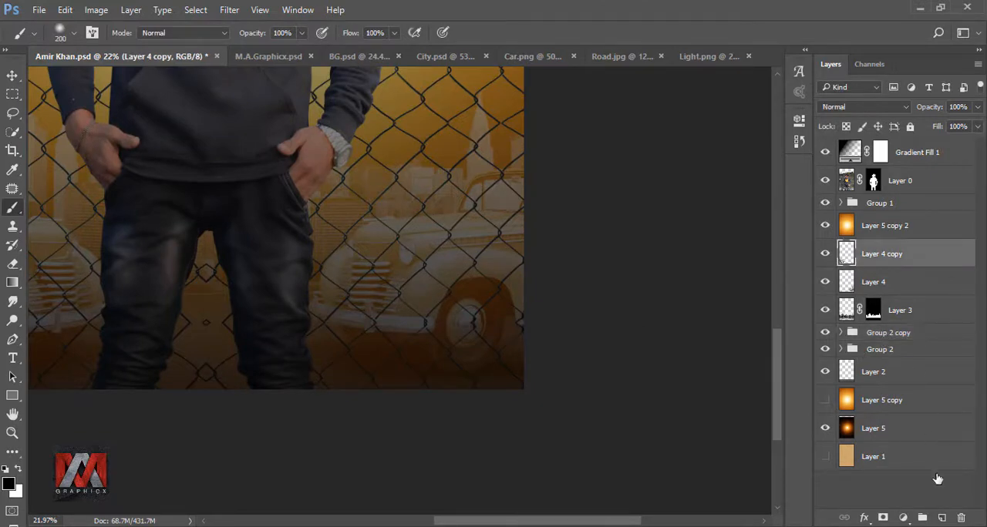
{"action": "left_click", "coordinate": [942, 517]}
{"action": "right_click", "coordinate": [922, 261]}
{"action": "left_click", "coordinate": [798, 334]}
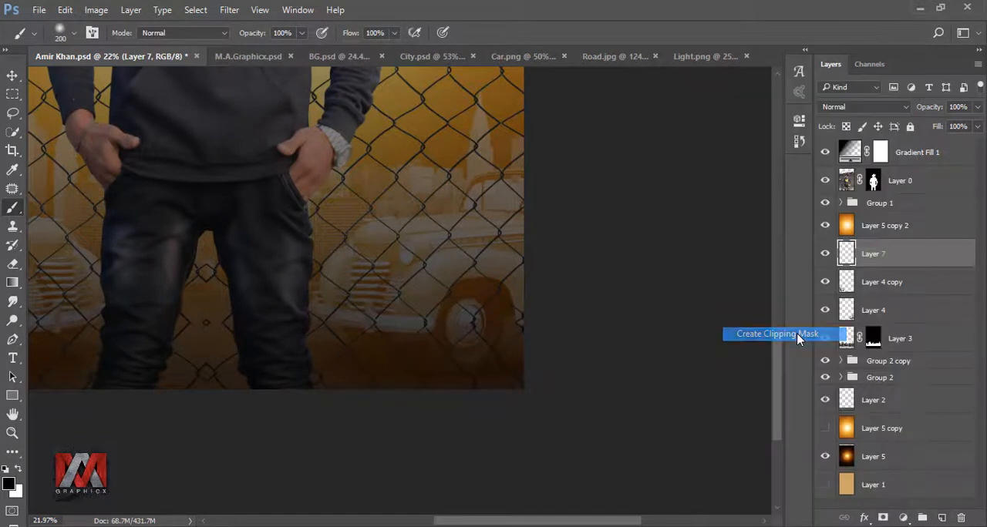
Add another new layer above Layer 4, clip it to that layer, and brush over the ground near the car
{"action": "scroll", "coordinate": [441, 385], "scroll_direction": "up", "scroll_amount": 5}
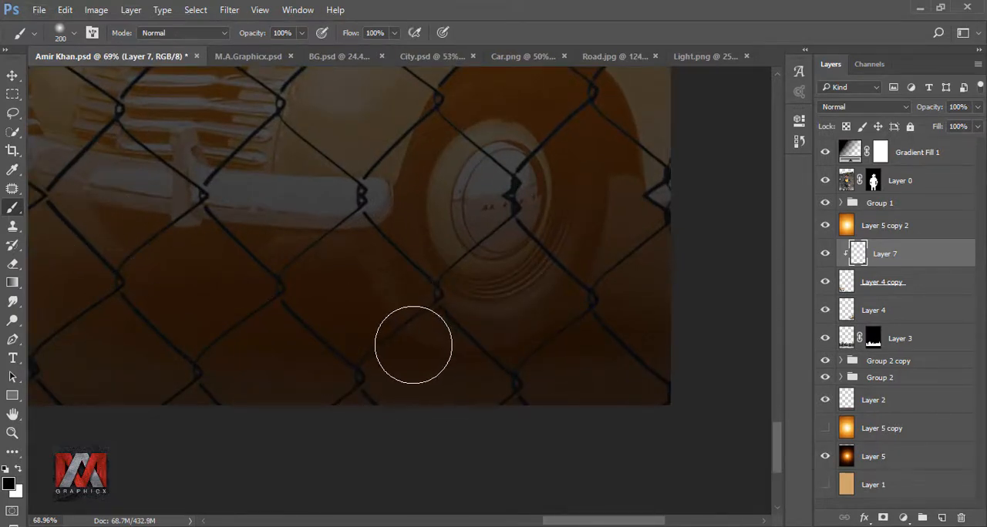
{"action": "scroll", "coordinate": [628, 302], "scroll_direction": "down", "scroll_amount": 3}
{"action": "scroll", "coordinate": [165, 329], "scroll_direction": "down", "scroll_amount": 2}
{"action": "scroll", "coordinate": [297, 327], "scroll_direction": "up", "scroll_amount": 5}
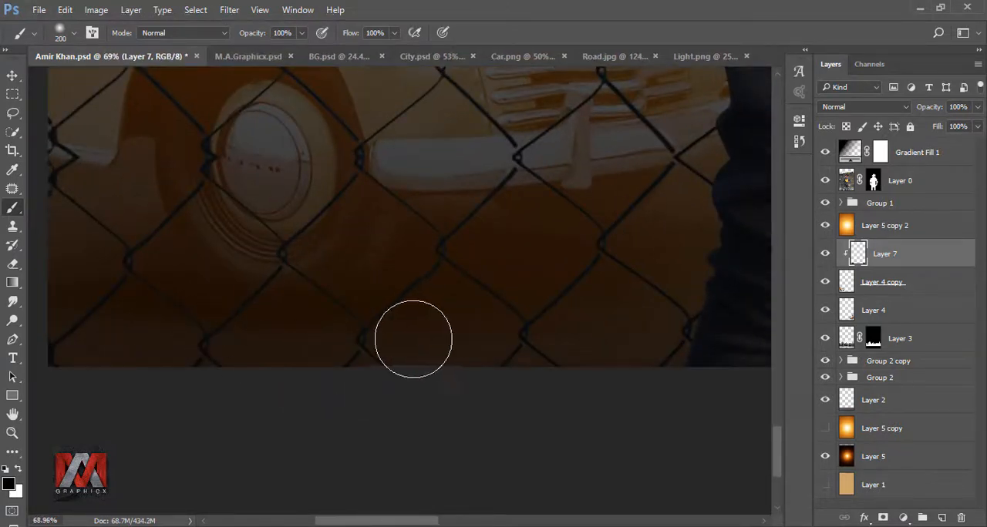
{"action": "left_click_drag", "start_coordinate": [602, 253], "coordinate": [265, 323]}
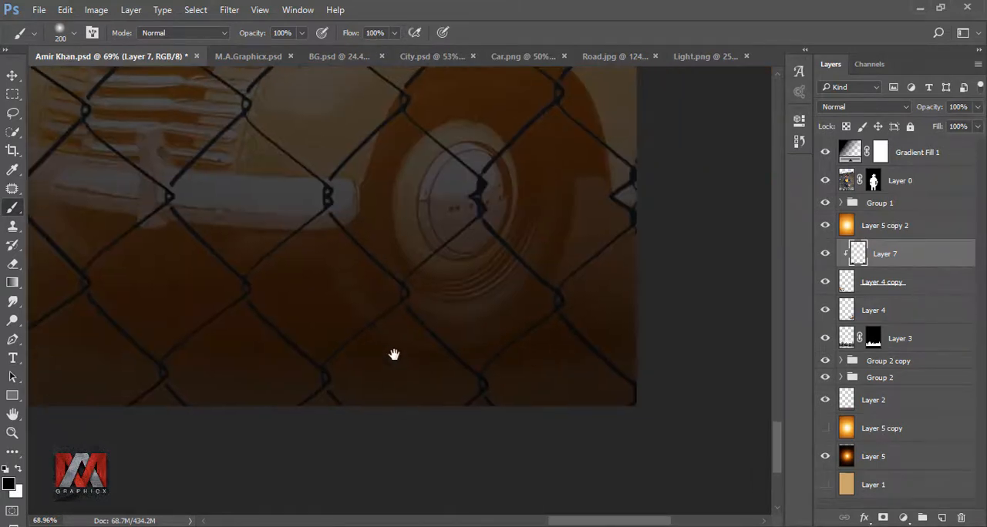
{"action": "left_click", "coordinate": [852, 318]}
{"action": "left_click", "coordinate": [942, 517]}
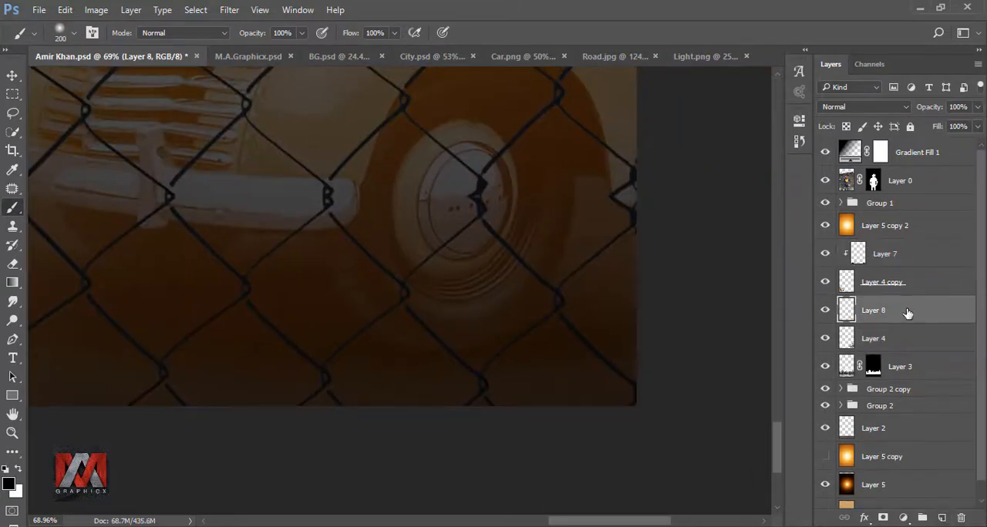
{"action": "right_click", "coordinate": [908, 312]}
{"action": "left_click", "coordinate": [796, 333]}
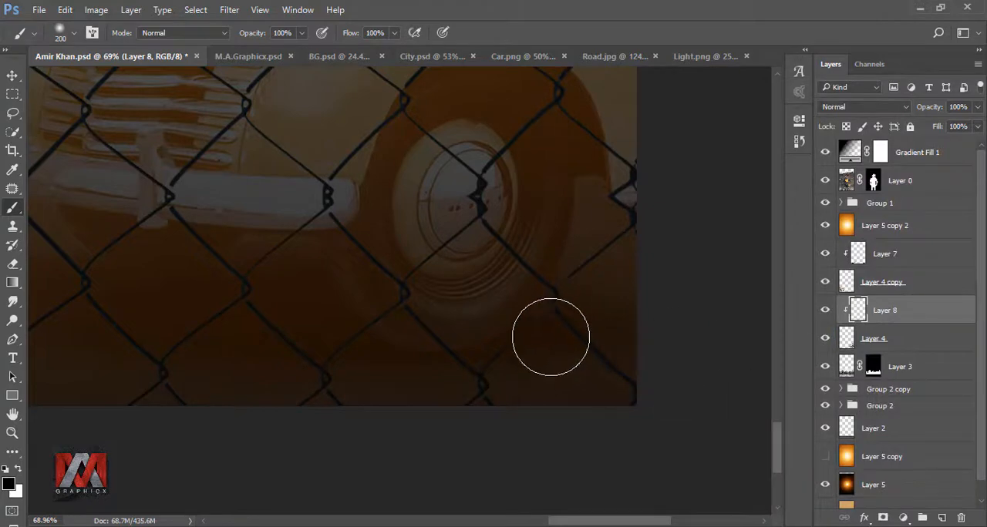
{"action": "left_click_drag", "start_coordinate": [226, 362], "coordinate": [479, 384]}
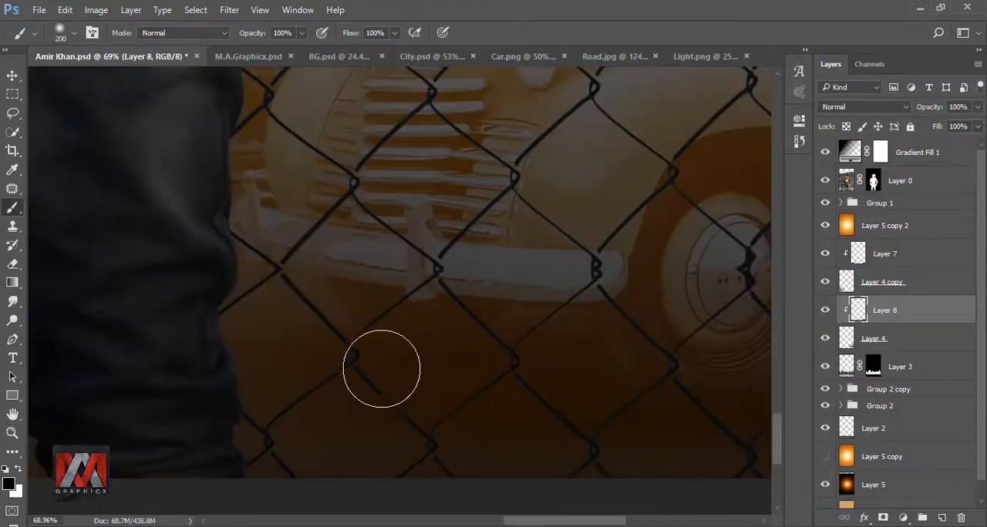
Move Group 2 and Group 2 copy up above Layer 3 in the layer stack
{"action": "key", "text": "ctrl+minus"}
{"action": "key", "text": "ctrl+0"}
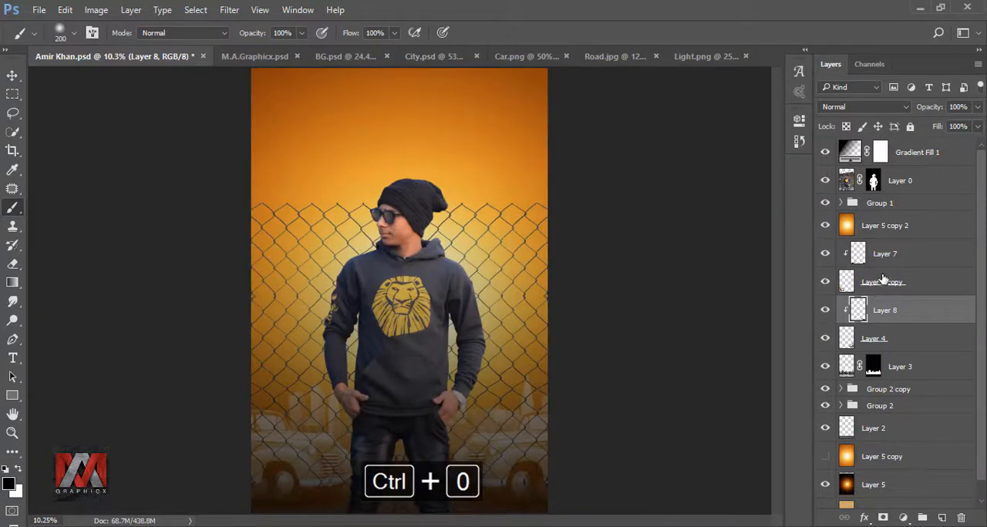
{"action": "left_click", "coordinate": [892, 254]}
{"action": "left_click", "coordinate": [883, 393]}
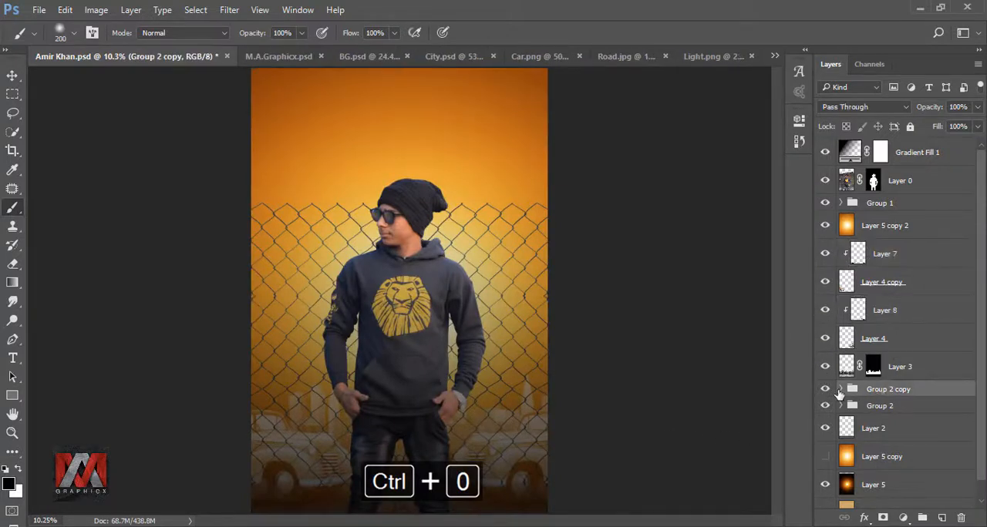
{"action": "left_click", "coordinate": [877, 409], "text": "shift"}
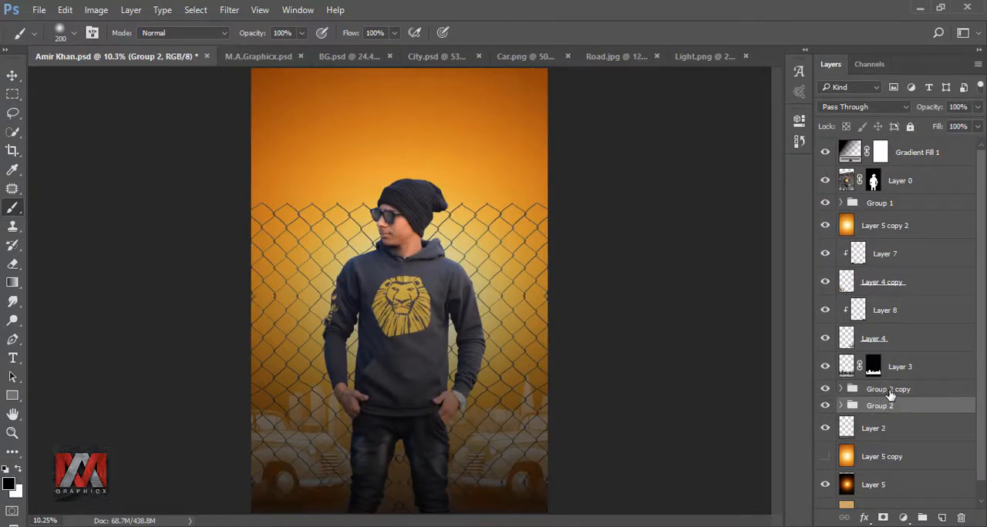
{"action": "left_click_drag", "start_coordinate": [907, 393], "coordinate": [910, 352]}
Group the layers from Layer 7 down to Group 2 into a single new group
{"action": "left_click", "coordinate": [900, 256], "text": "shift"}
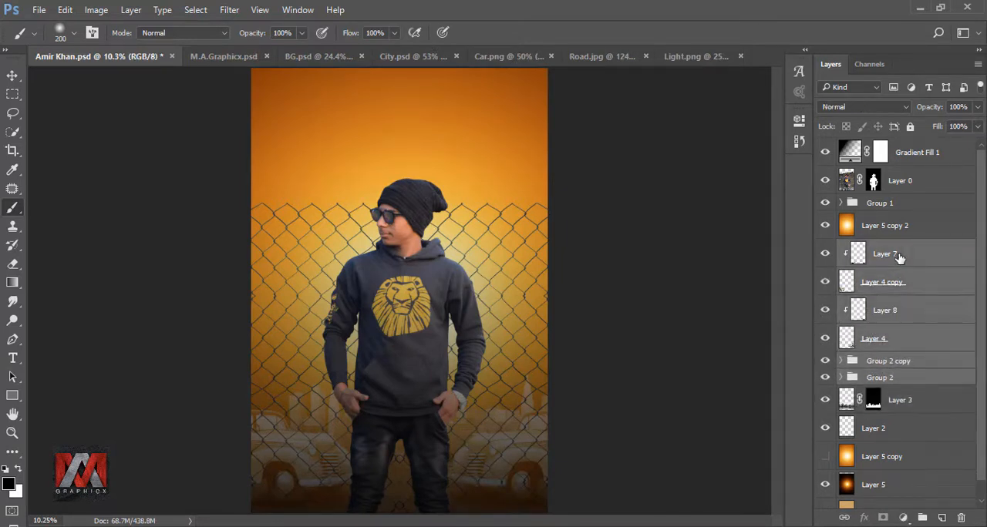
{"action": "key", "text": "ctrl+g"}
{"action": "left_click", "coordinate": [825, 248]}
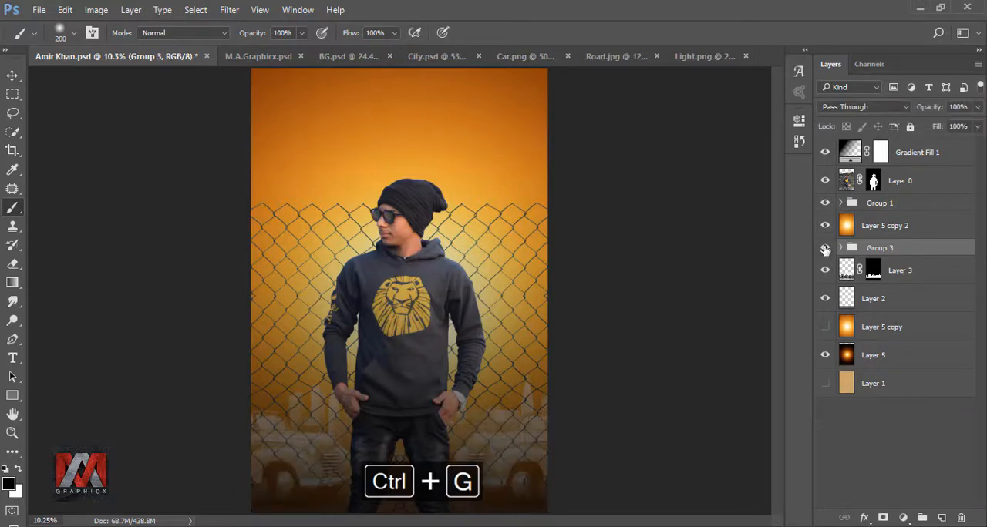
Add an Inner Shadow effect to the new group and set its colour to #fce3b5
{"action": "left_click", "coordinate": [864, 518]}
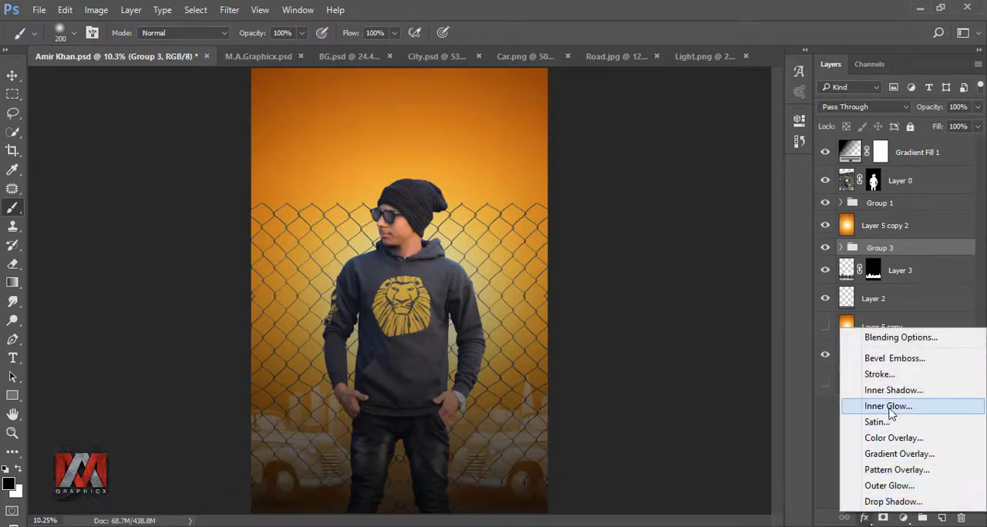
{"action": "left_click", "coordinate": [916, 391]}
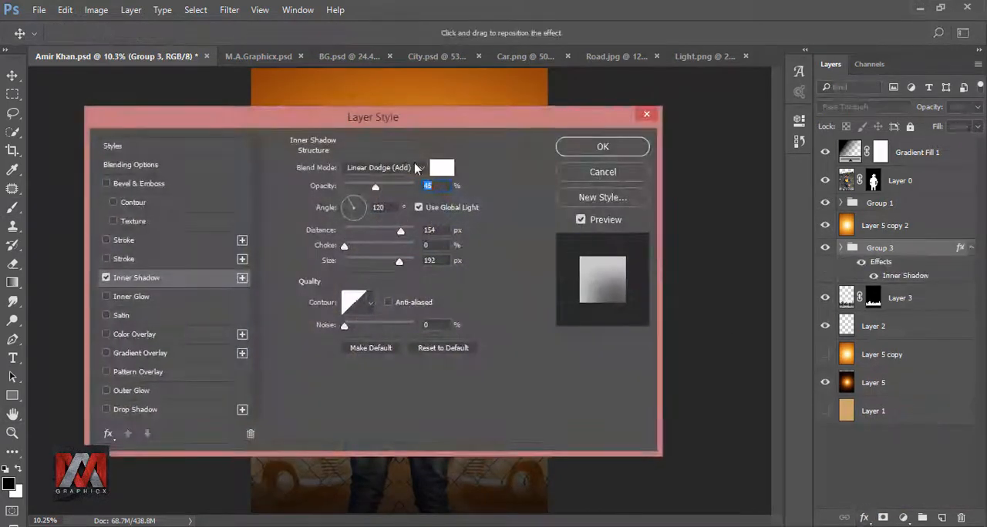
{"action": "left_click_drag", "start_coordinate": [391, 103], "coordinate": [756, 162]}
{"action": "left_click", "coordinate": [816, 208]}
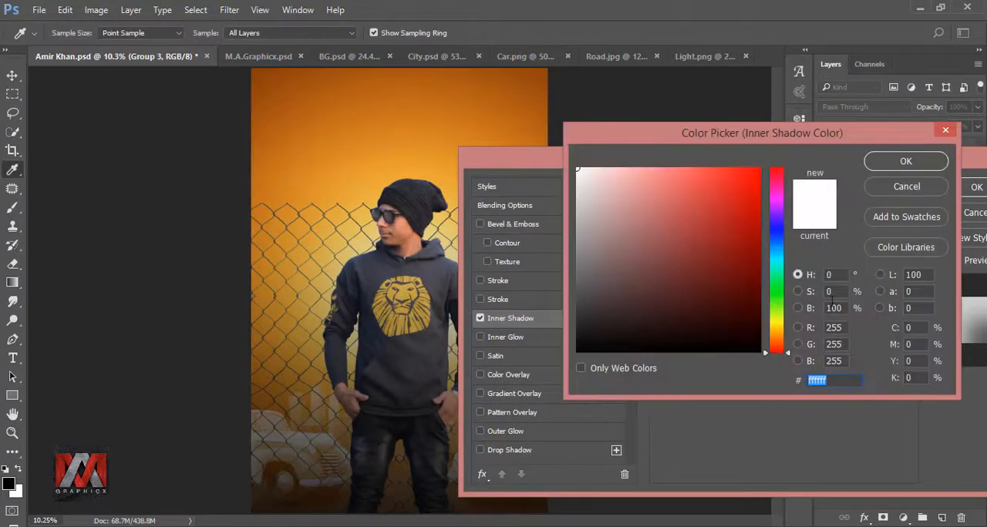
{"action": "type", "text": "fce3"}
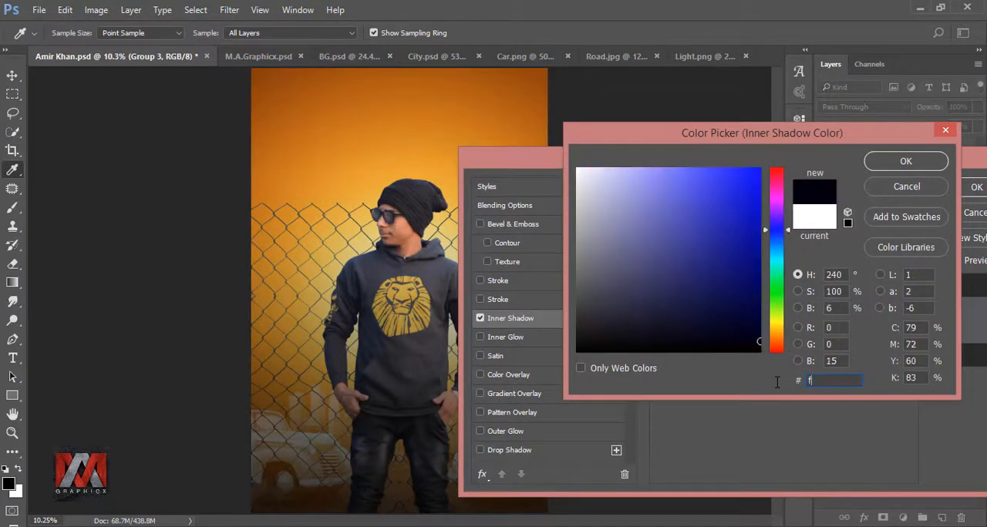
{"action": "type", "text": "b"}
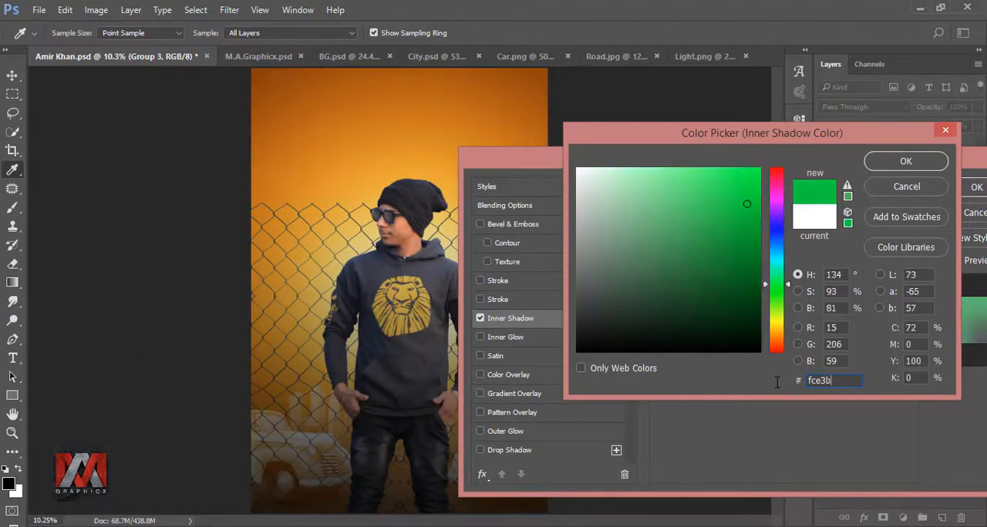
{"action": "type", "text": "5"}
{"action": "left_click", "coordinate": [906, 161]}
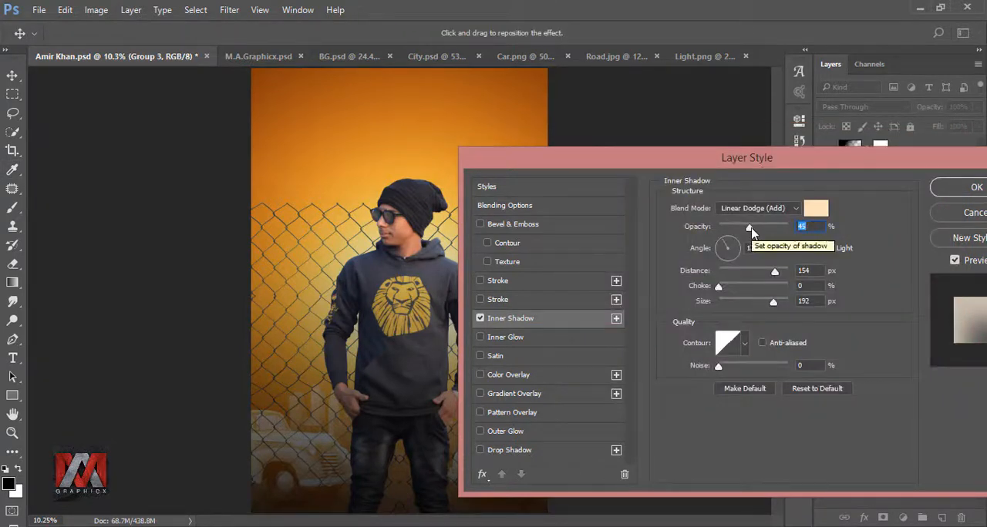
Set the inner shadow's opacity to 34%, angle to 90°, distance to 45 px and size to 0 px, then apply
{"action": "left_click_drag", "start_coordinate": [752, 233], "coordinate": [745, 231]}
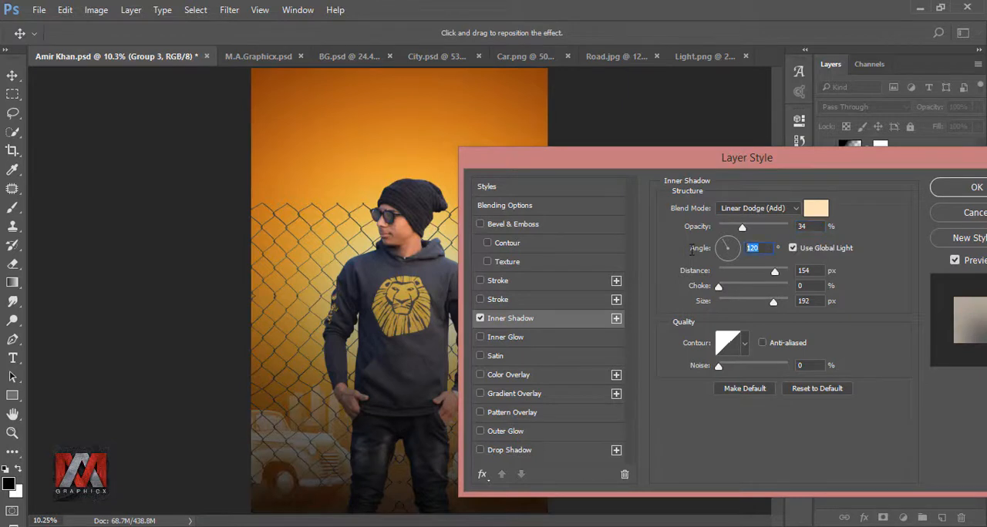
{"action": "type", "text": "90"}
{"action": "key", "text": "Tab"}
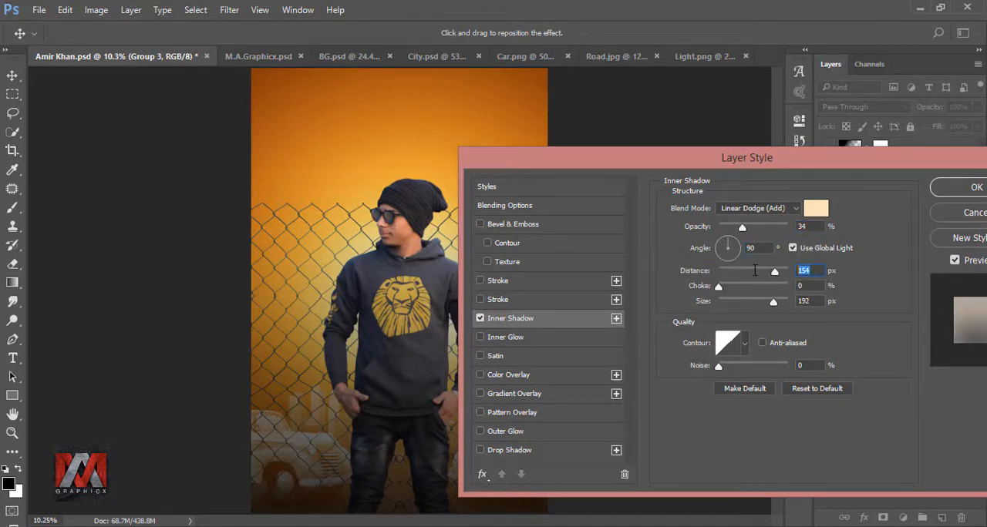
{"action": "type", "text": "45"}
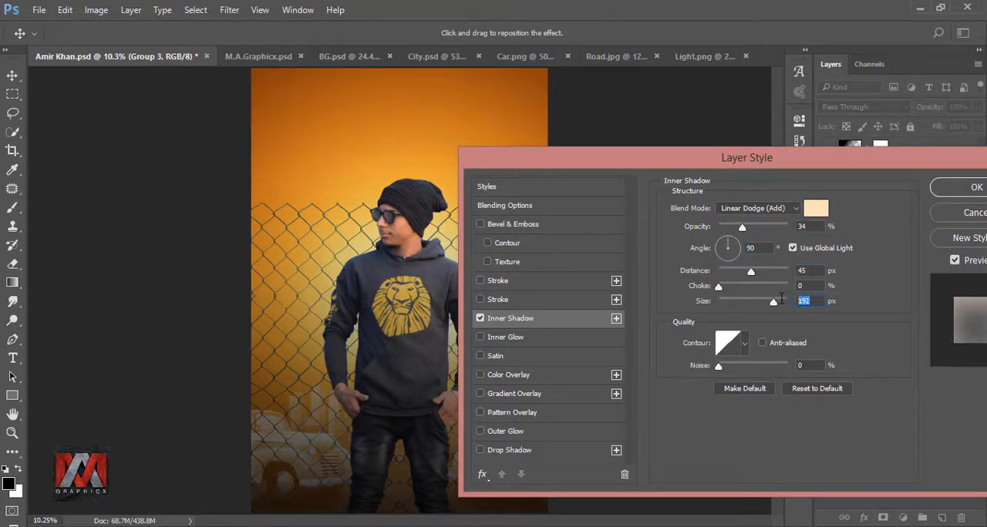
{"action": "type", "text": "0"}
{"action": "left_click_drag", "start_coordinate": [772, 153], "coordinate": [573, 161]}
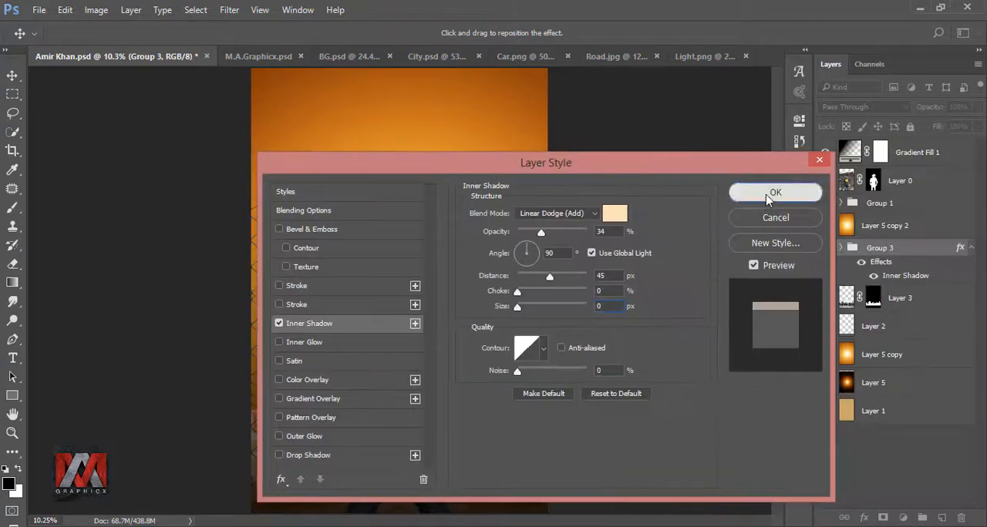
{"action": "left_click", "coordinate": [787, 191]}
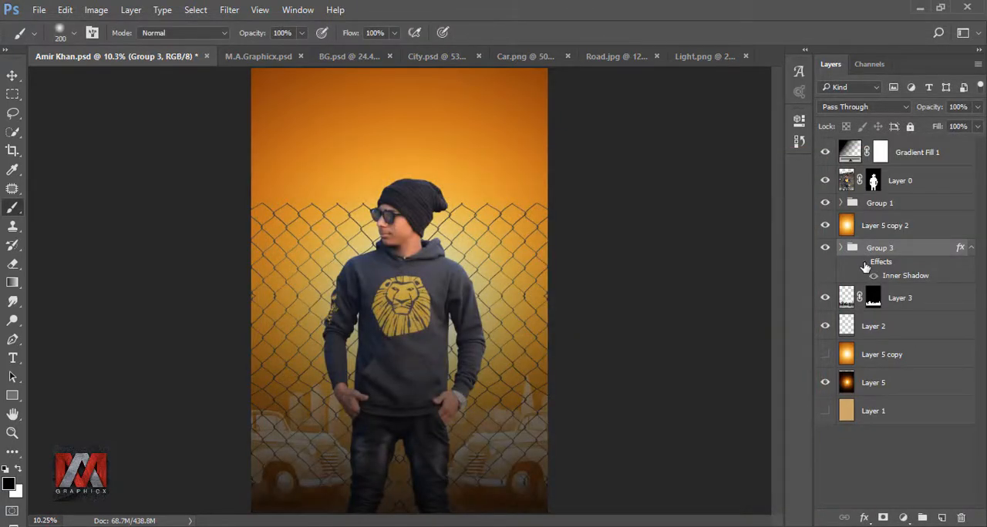
Convert the inner shadow effect into its own layer and erase part of it along the ground with the Eraser
{"action": "right_click", "coordinate": [883, 263]}
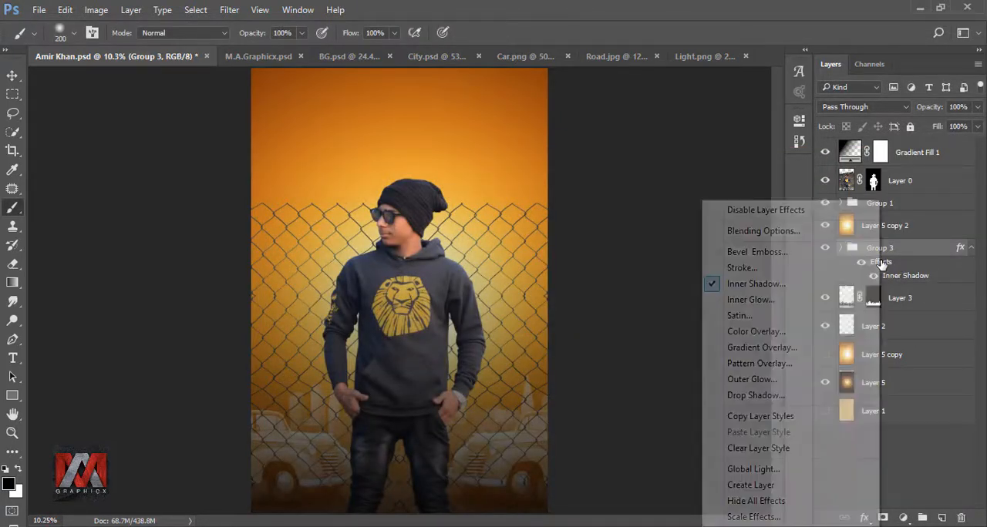
{"action": "left_click", "coordinate": [748, 488]}
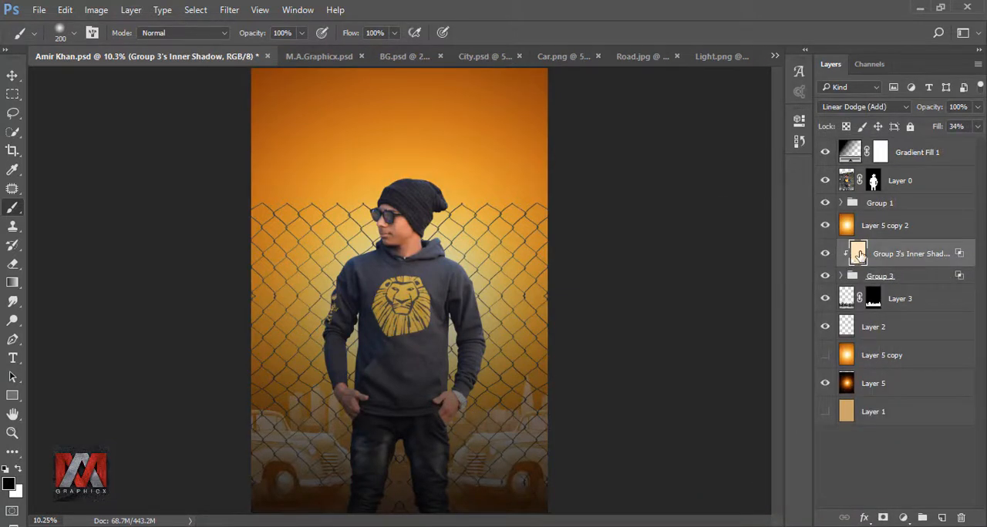
{"action": "left_click", "coordinate": [13, 264]}
{"action": "scroll", "coordinate": [329, 504], "scroll_direction": "up", "scroll_amount": 3}
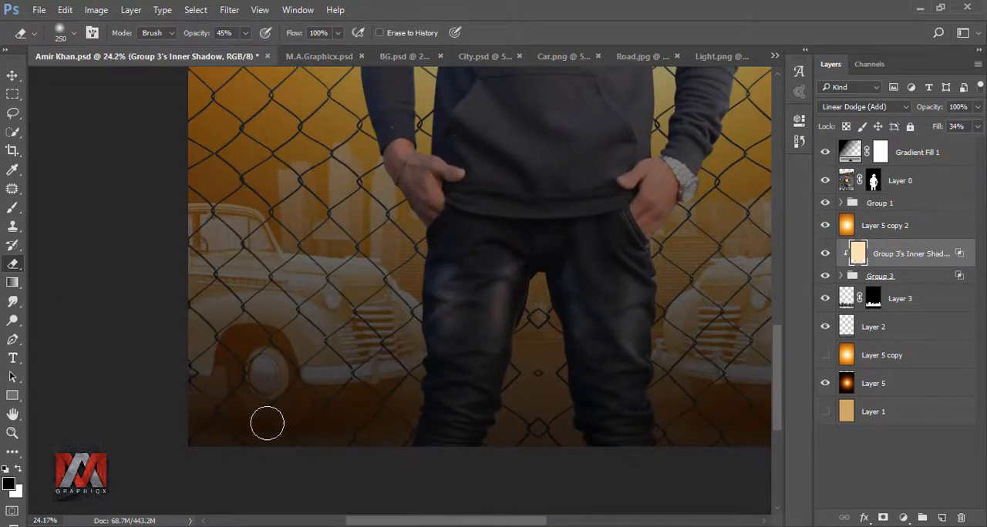
{"action": "left_click_drag", "start_coordinate": [659, 425], "coordinate": [442, 437]}
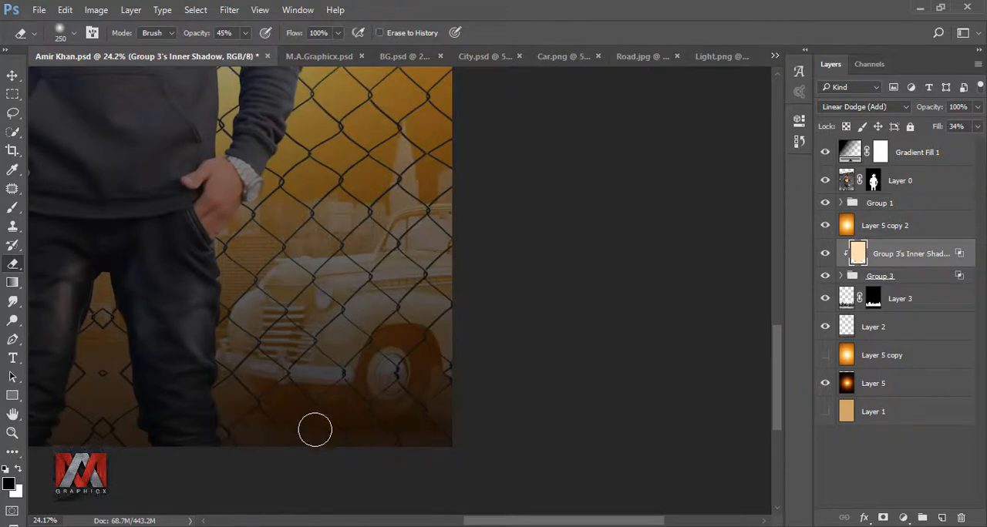
Add an Inner Shadow effect to Layer 3 with opacity 54% and distance 35 px
{"action": "key", "text": "ctrl+0"}
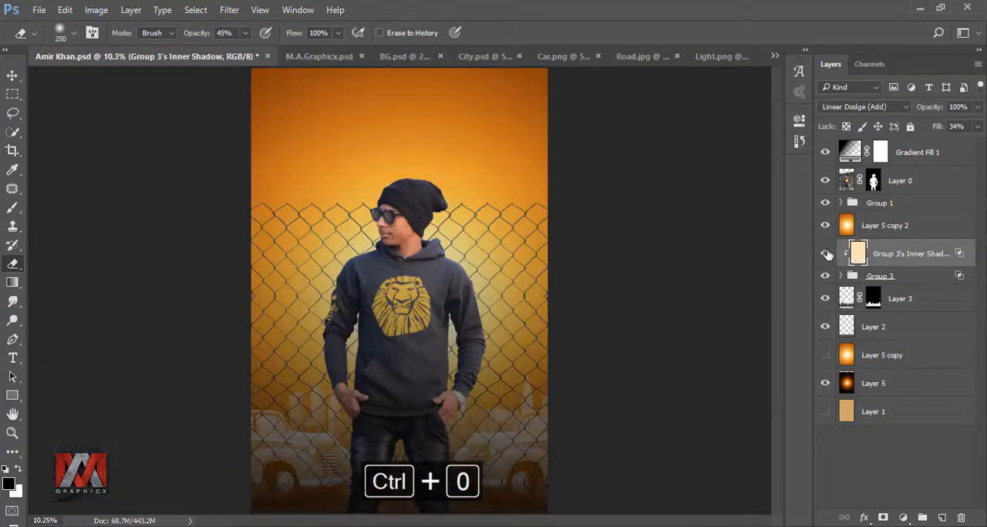
{"action": "left_click", "coordinate": [826, 255]}
{"action": "left_click", "coordinate": [845, 298]}
{"action": "left_click", "coordinate": [864, 518]}
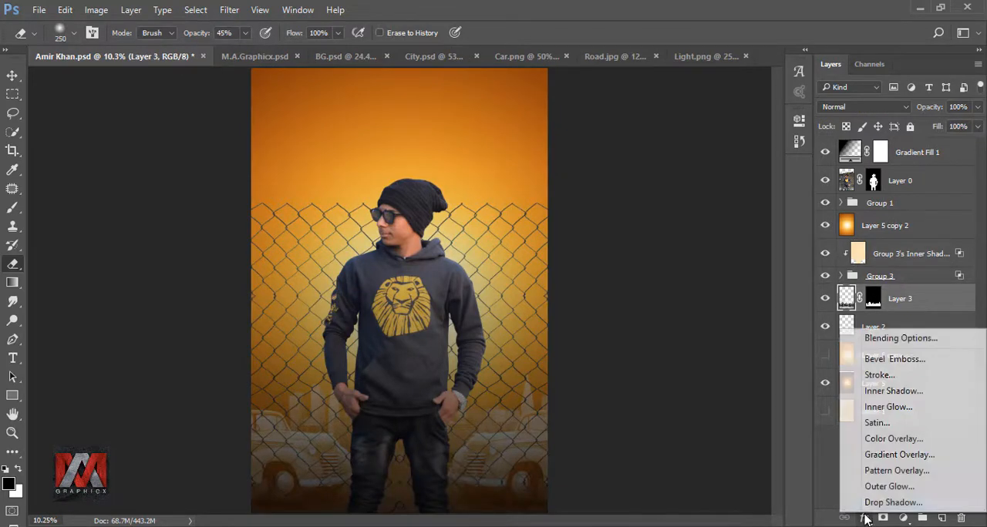
{"action": "left_click", "coordinate": [894, 392]}
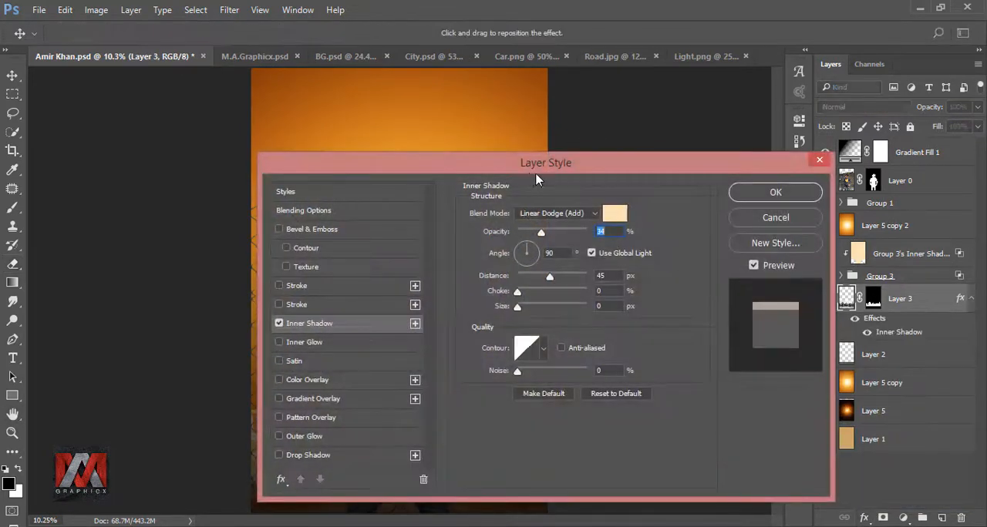
{"action": "left_click_drag", "start_coordinate": [532, 175], "coordinate": [771, 160]}
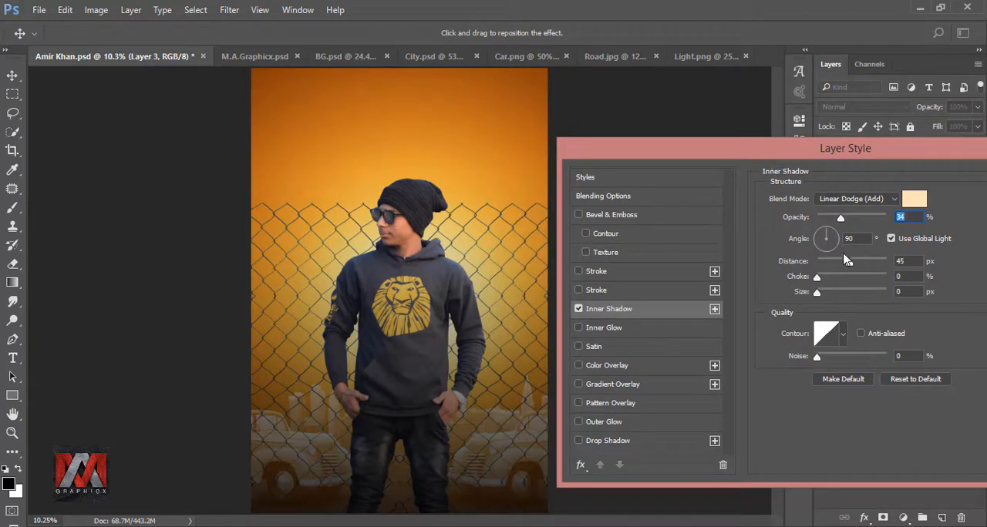
{"action": "left_click_drag", "start_coordinate": [827, 219], "coordinate": [855, 219]}
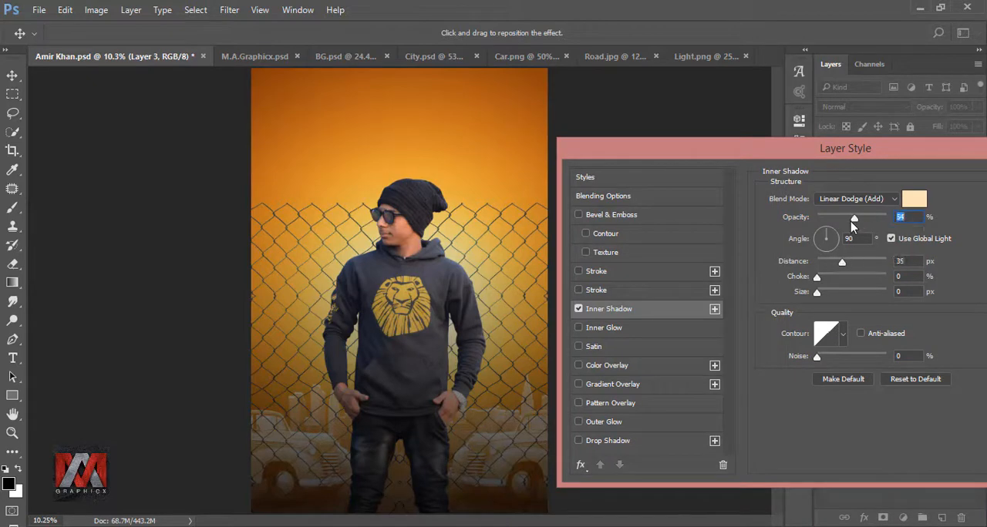
{"action": "left_click_drag", "start_coordinate": [845, 158], "coordinate": [648, 158]}
{"action": "left_click", "coordinate": [848, 179]}
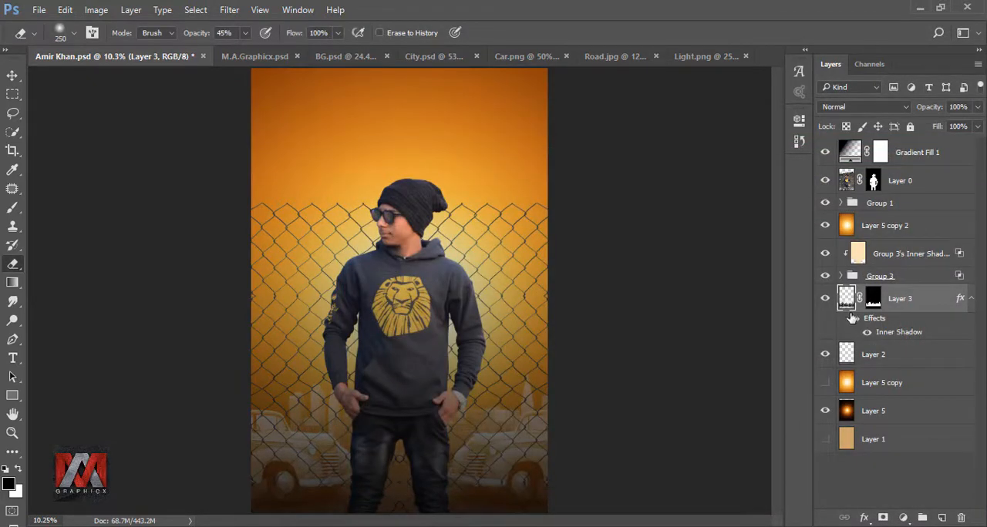
Lower Layer 3's opacity to 57%
{"action": "left_click", "coordinate": [978, 106]}
{"action": "left_click_drag", "start_coordinate": [977, 126], "coordinate": [950, 128]}
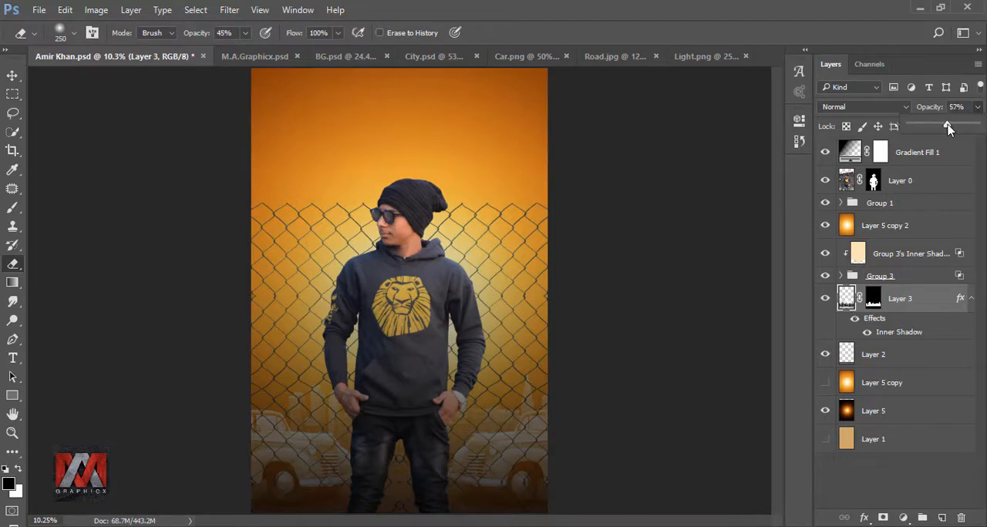
{"action": "left_click", "coordinate": [854, 319]}
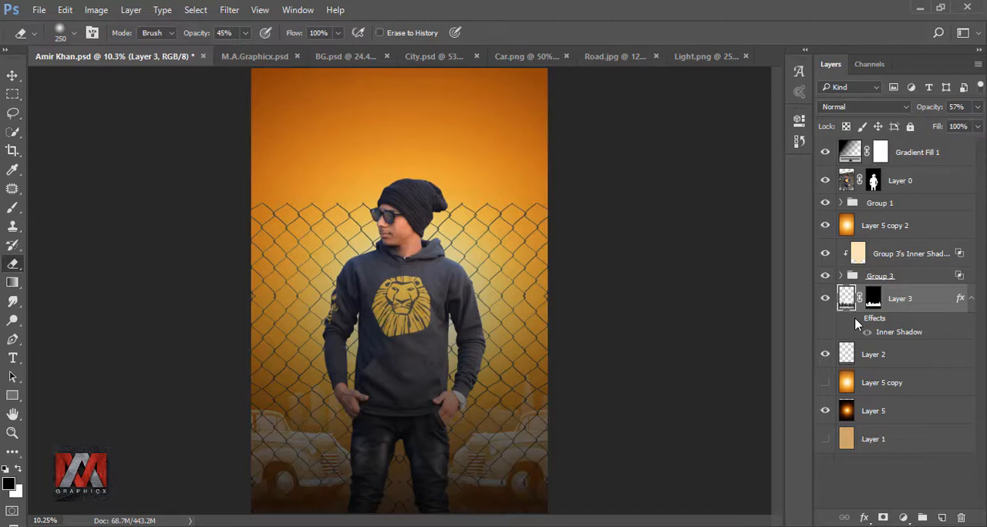
Add an Inner Shadow effect to Layer 0 and set its colour to #e5a231
{"action": "left_click", "coordinate": [846, 180]}
{"action": "left_click", "coordinate": [865, 517]}
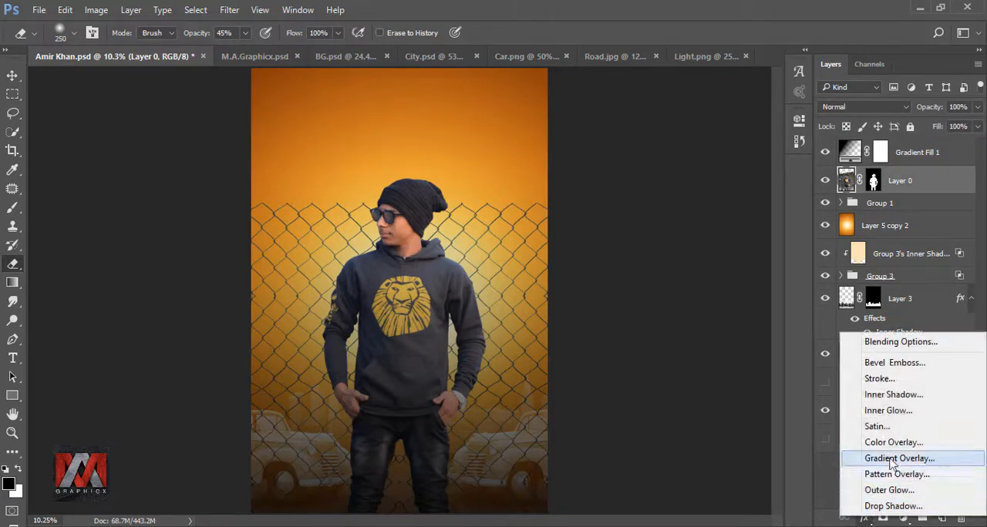
{"action": "left_click", "coordinate": [892, 400]}
{"action": "left_click_drag", "start_coordinate": [555, 160], "coordinate": [850, 166]}
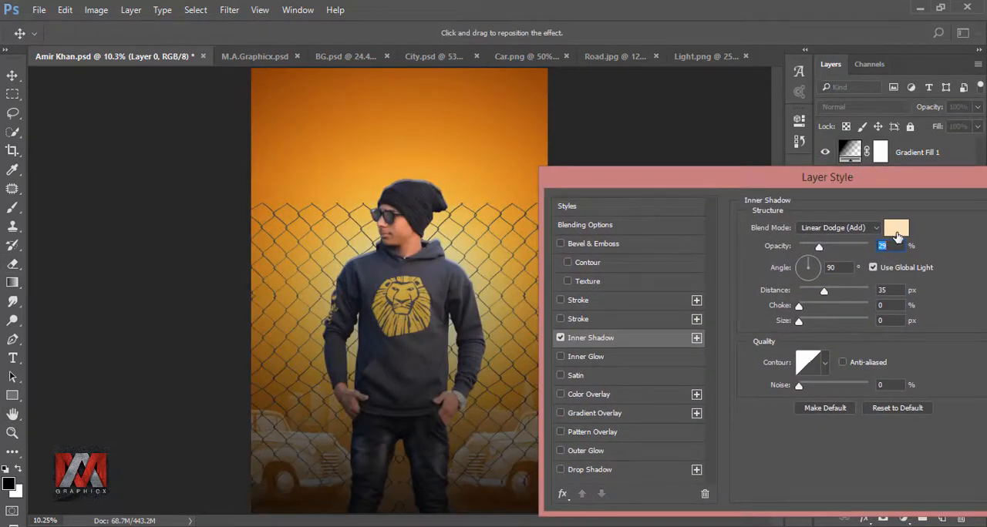
{"action": "left_click", "coordinate": [897, 230]}
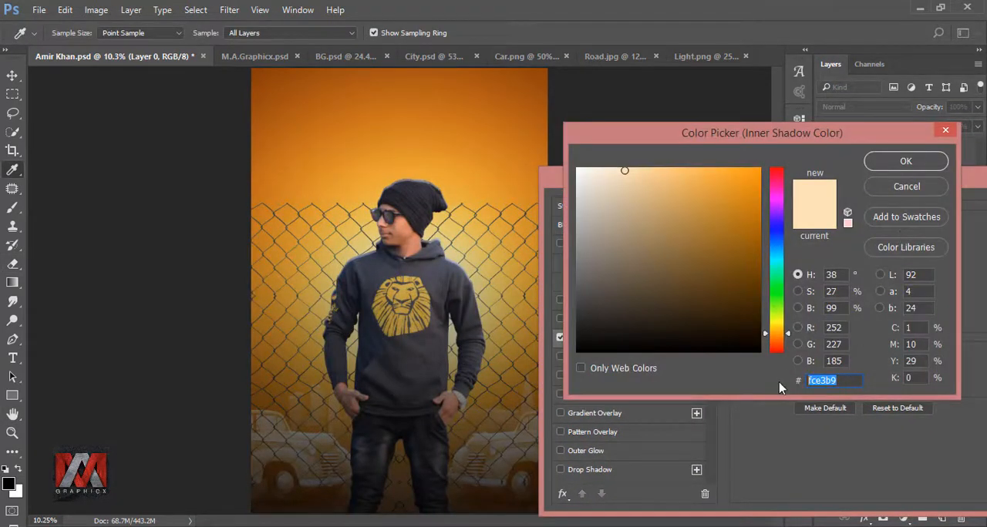
{"action": "type", "text": "e5"}
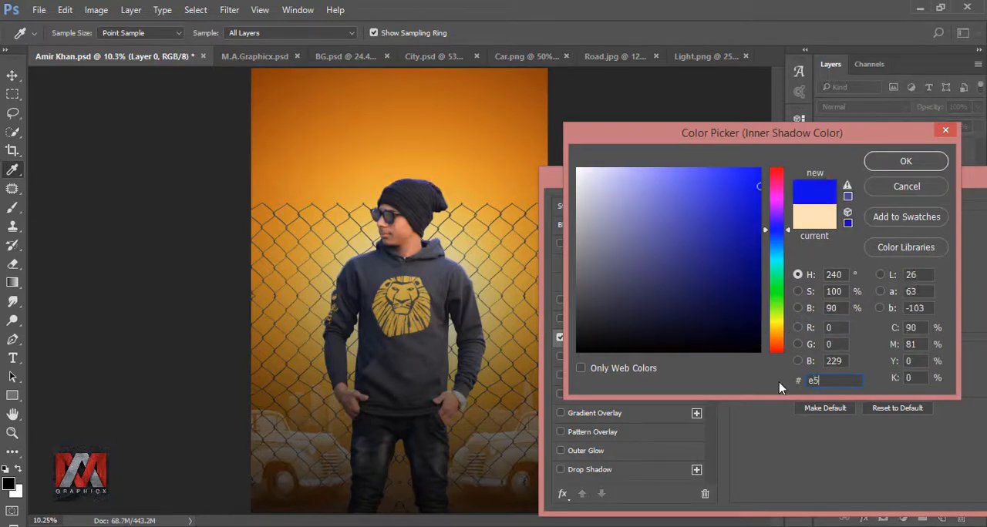
{"action": "type", "text": "a231"}
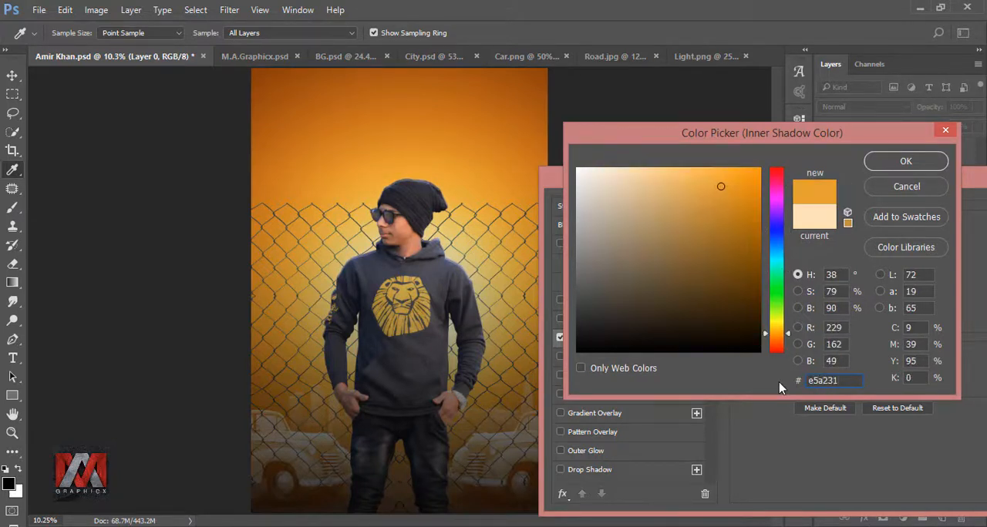
{"action": "left_click", "coordinate": [895, 162]}
Set Layer 0's inner shadow opacity to 100%, angle to 0°, distance to 51 px and size to 76 px, then apply
{"action": "left_click_drag", "start_coordinate": [905, 172], "coordinate": [827, 120]}
{"action": "left_click", "coordinate": [799, 186]}
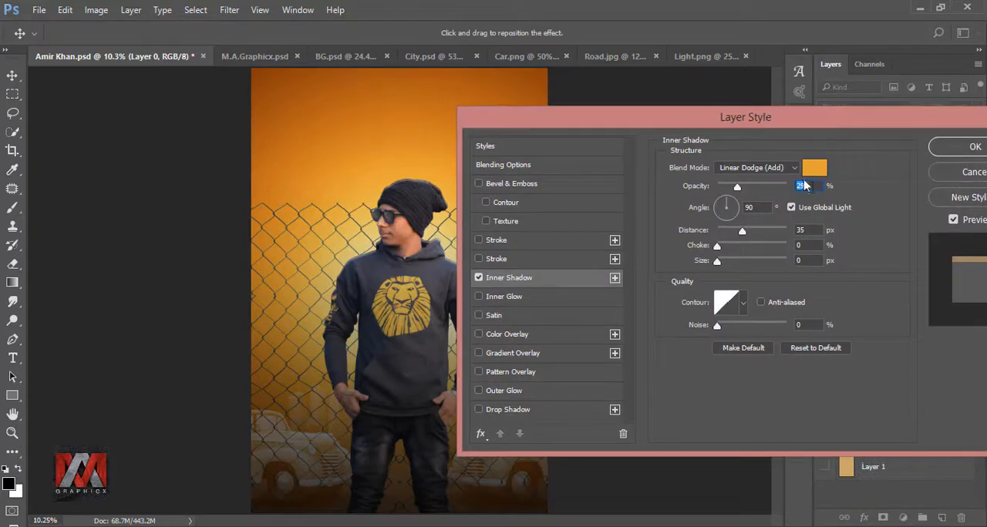
{"action": "left_click_drag", "start_coordinate": [771, 196], "coordinate": [805, 196]}
{"action": "left_click_drag", "start_coordinate": [727, 118], "coordinate": [841, 131]}
{"action": "type", "text": "0"}
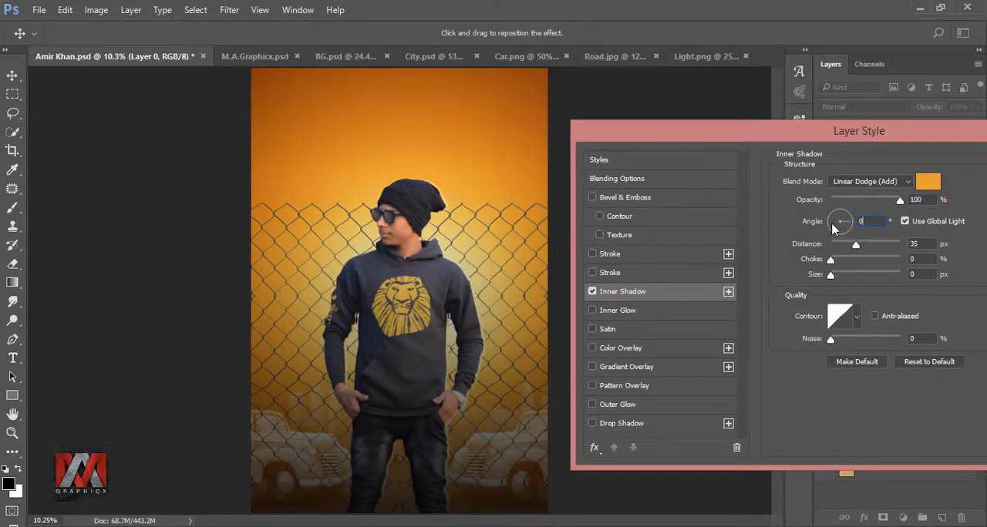
{"action": "key", "text": "Tab"}
{"action": "type", "text": "51"}
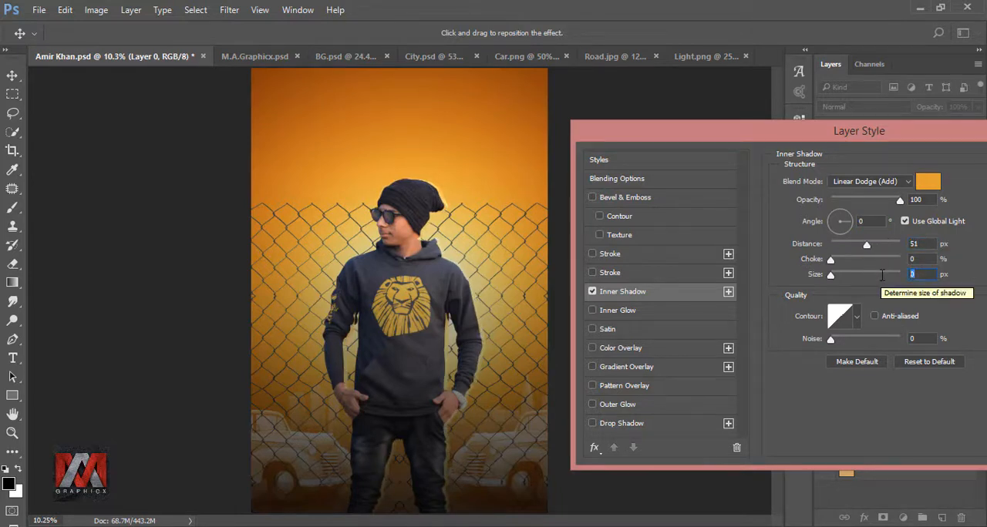
{"action": "type", "text": "76"}
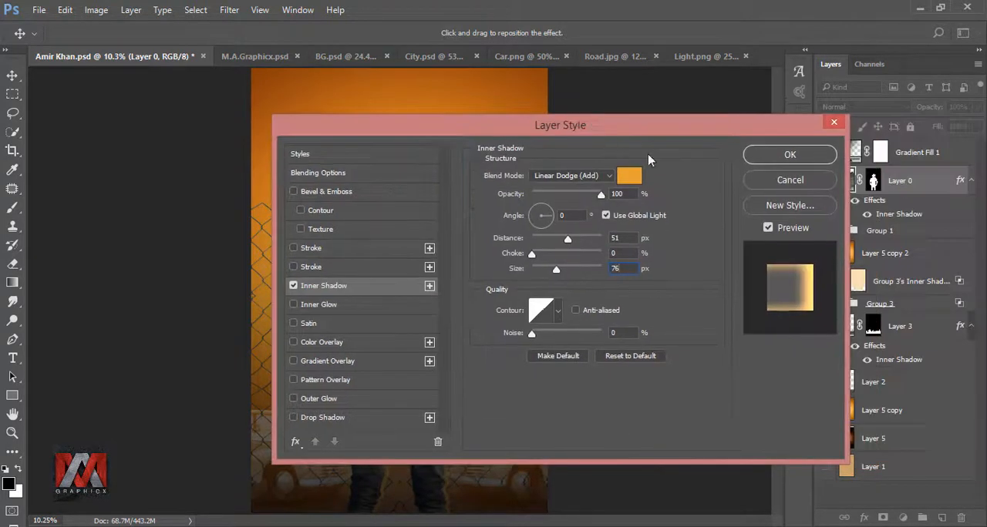
{"action": "left_click", "coordinate": [753, 152]}
Convert Layer 0's inner shadow effect into its own layer
{"action": "left_click", "coordinate": [855, 202]}
{"action": "left_click", "coordinate": [855, 202]}
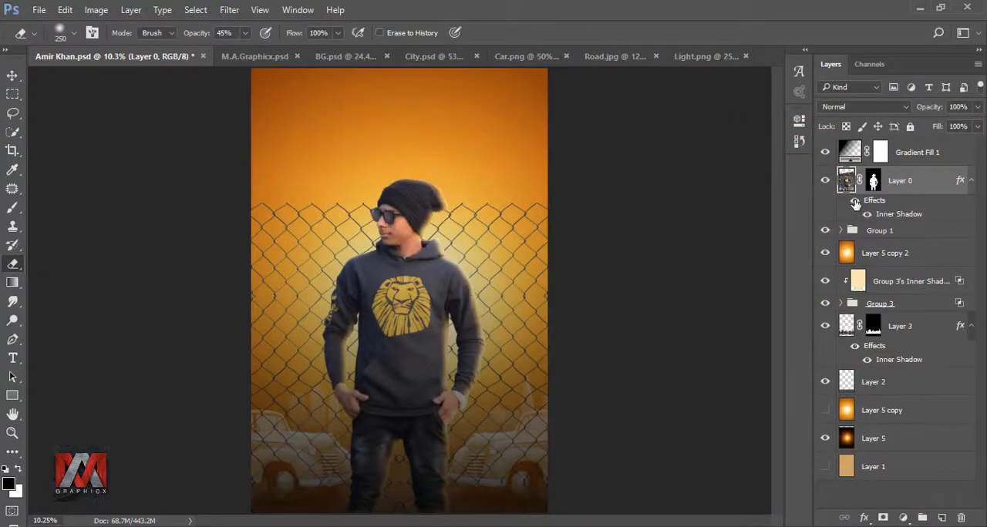
{"action": "right_click", "coordinate": [960, 182]}
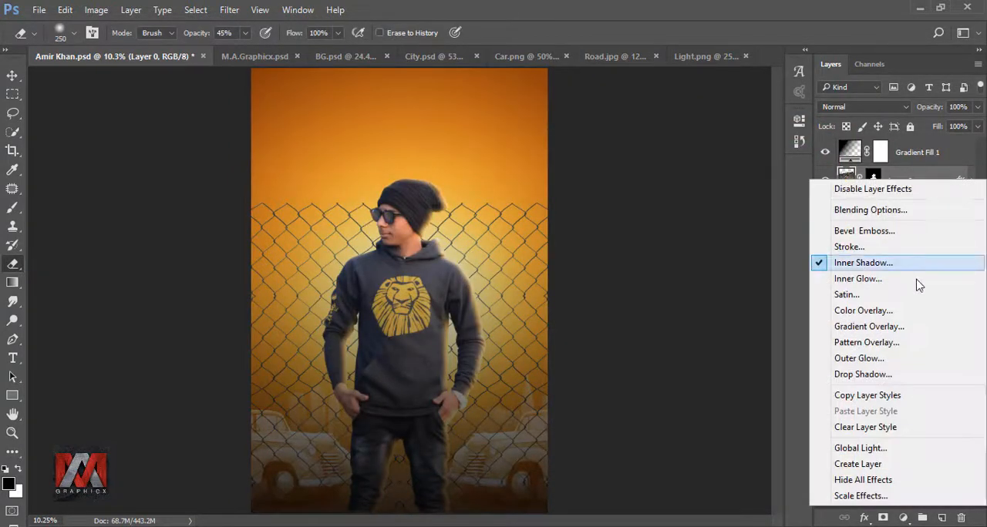
{"action": "left_click", "coordinate": [881, 465]}
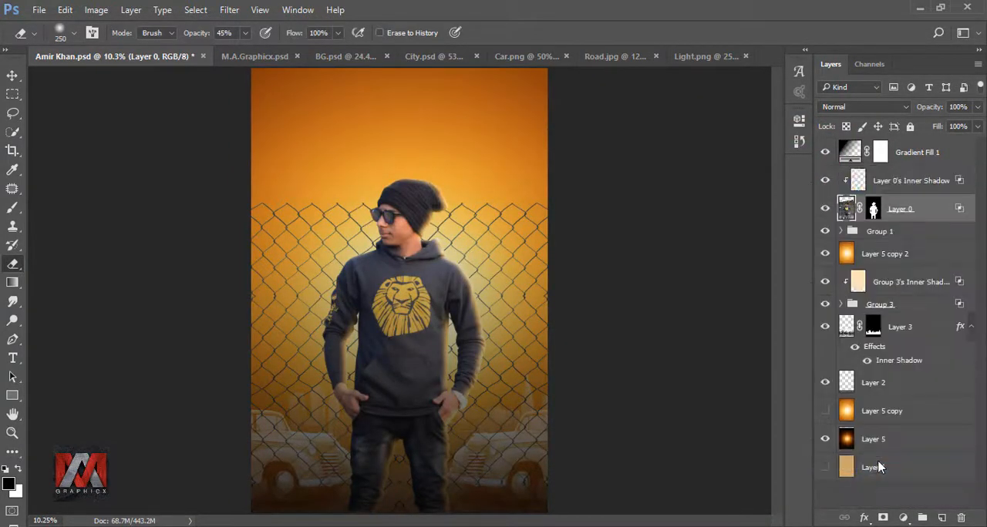
Add another Inner Shadow effect to Layer 0 with the angle set to 180° and apply it
{"action": "left_click", "coordinate": [857, 181]}
{"action": "left_click", "coordinate": [845, 209]}
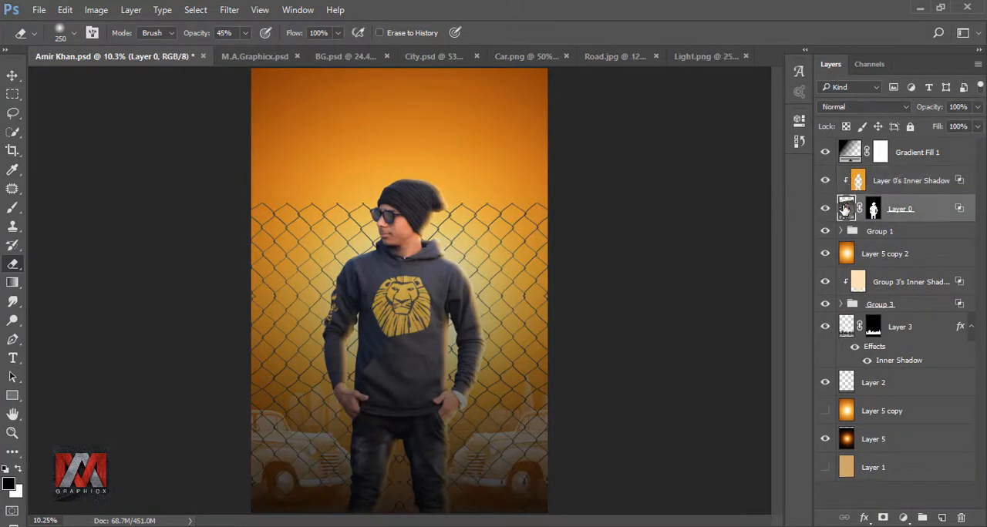
{"action": "left_click", "coordinate": [864, 518]}
{"action": "left_click", "coordinate": [894, 398]}
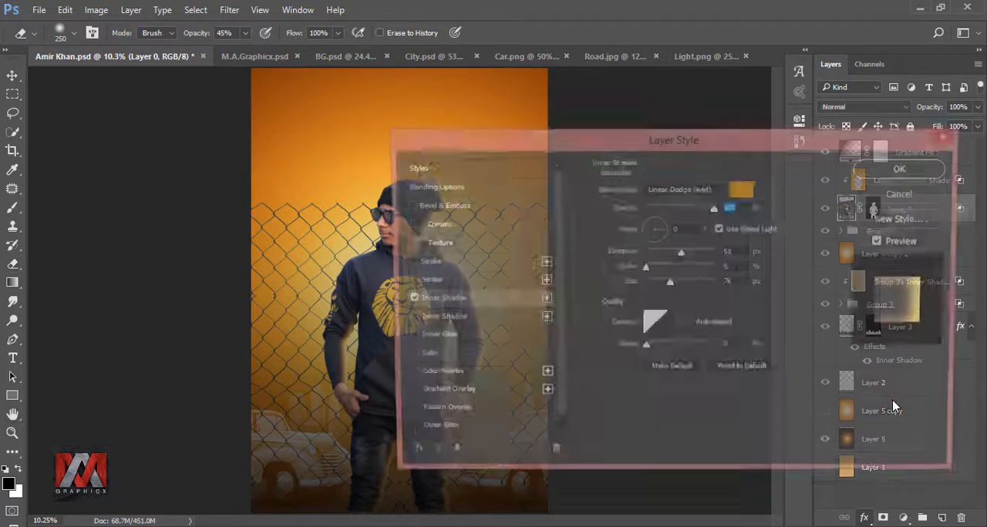
{"action": "left_click_drag", "start_coordinate": [588, 143], "coordinate": [612, 142]}
{"action": "left_click", "coordinate": [804, 239]}
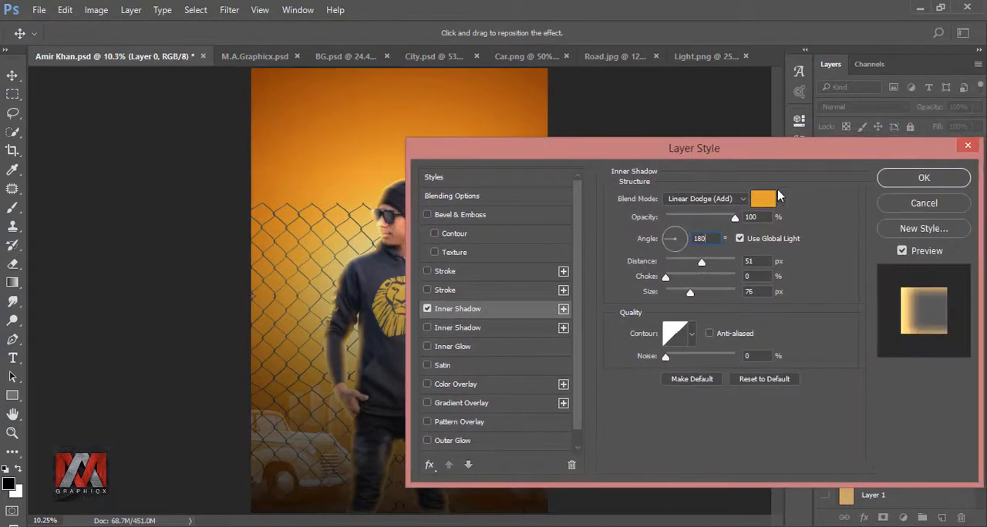
{"action": "left_click", "coordinate": [925, 180]}
Convert the second inner shadow effect of Layer 0 into its own layer
{"action": "left_click", "coordinate": [854, 230]}
{"action": "left_click", "coordinate": [854, 229]}
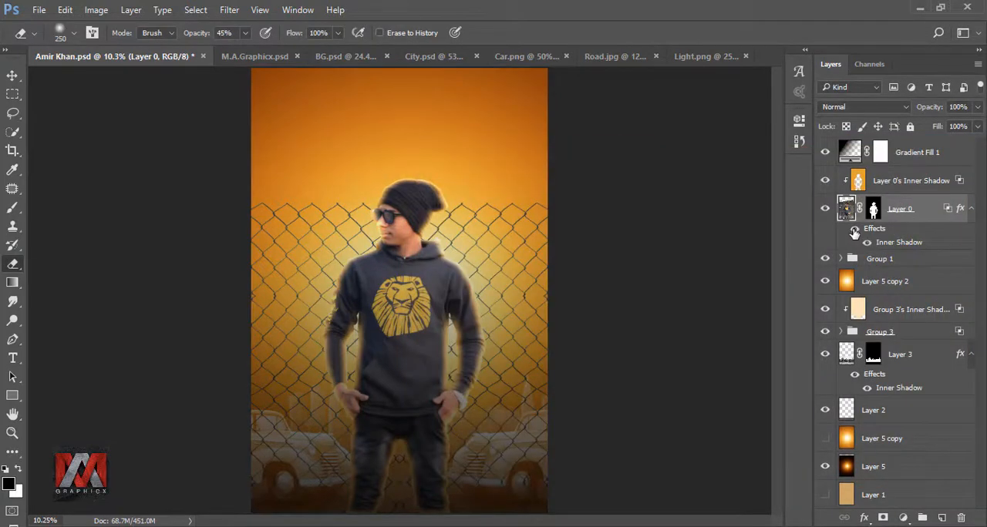
{"action": "right_click", "coordinate": [960, 210]}
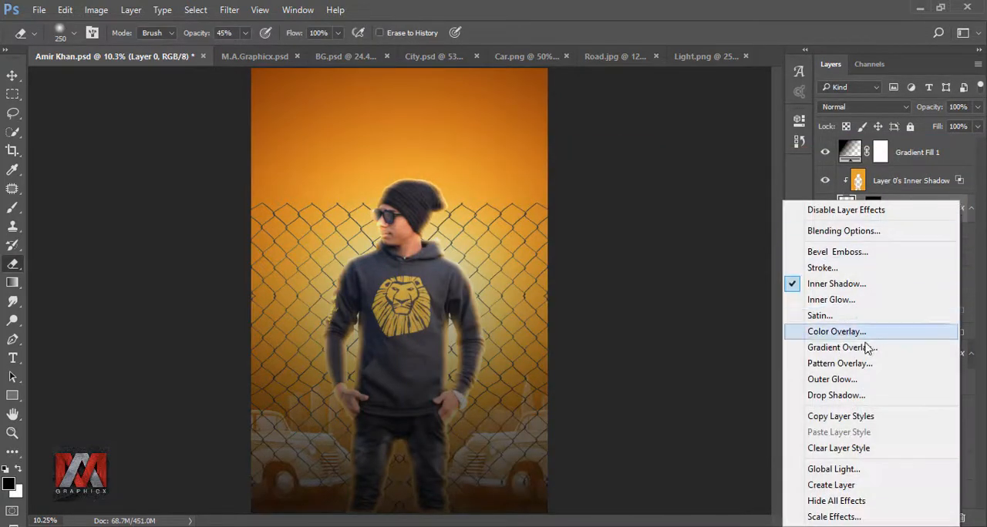
{"action": "left_click", "coordinate": [828, 488]}
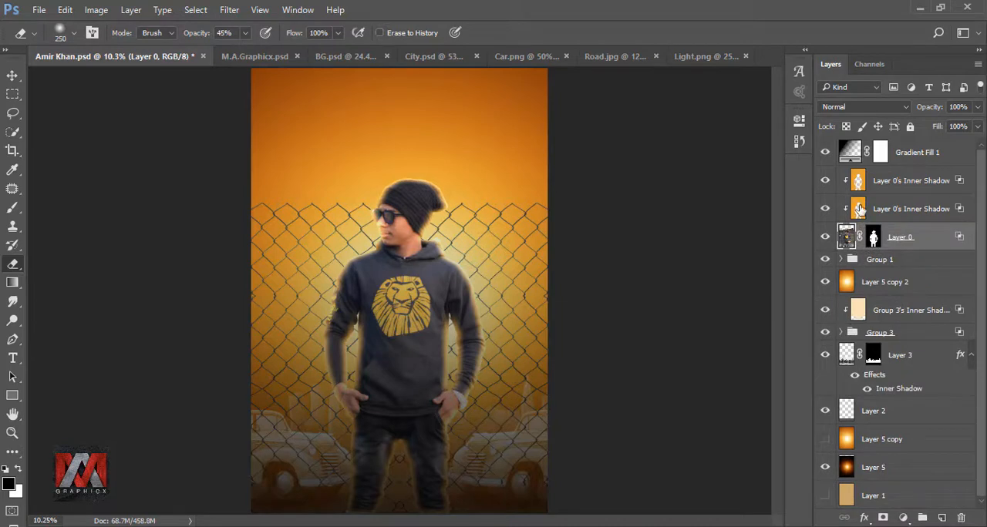
Erase part of the lower Layer 0's Inner Shadow layer over the chest with a large Eraser at 66% flow
{"action": "left_click", "coordinate": [860, 210]}
{"action": "left_click", "coordinate": [825, 209]}
{"action": "left_click", "coordinate": [826, 209]}
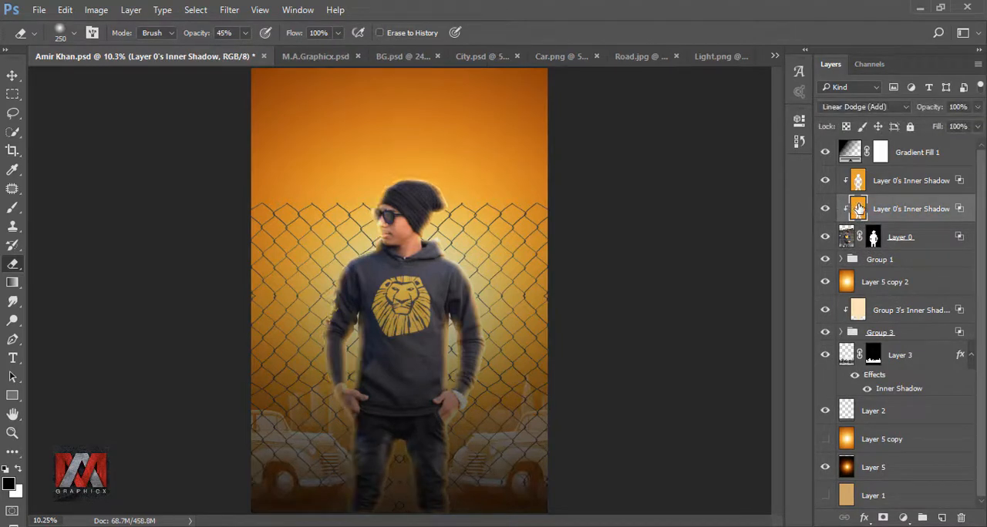
{"action": "key", "text": "]"}
{"action": "key", "text": "]"}
{"action": "key", "text": "]"}
{"action": "key", "text": "]"}
{"action": "key", "text": "]"}
{"action": "key", "text": "]"}
{"action": "key", "text": "]"}
{"action": "key", "text": "]"}
{"action": "key", "text": "]"}
{"action": "key", "text": "]"}
{"action": "key", "text": "]"}
{"action": "key", "text": "]"}
{"action": "key", "text": "]"}
{"action": "key", "text": "]"}
{"action": "left_click", "coordinate": [337, 33]}
{"action": "left_click_drag", "start_coordinate": [337, 51], "coordinate": [315, 54]}
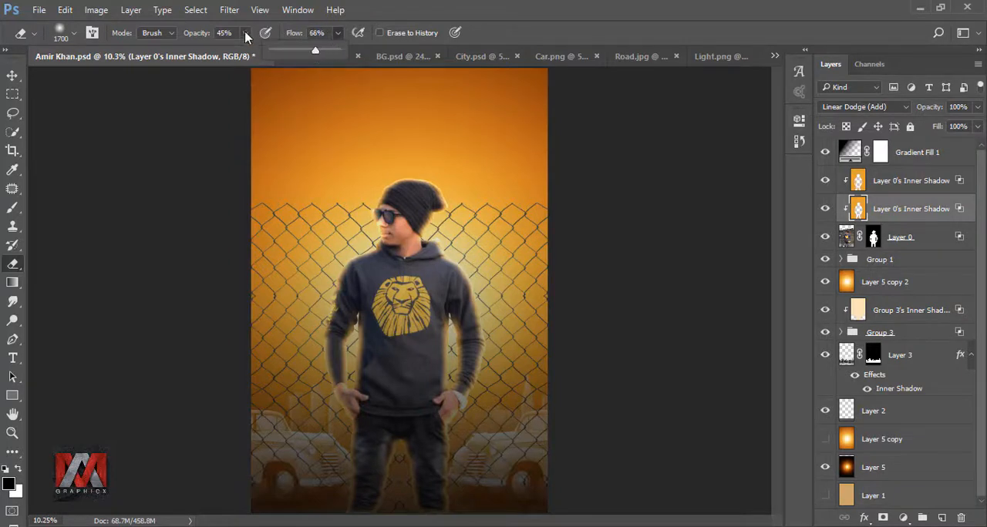
{"action": "left_click", "coordinate": [246, 34]}
{"action": "left_click", "coordinate": [493, 36]}
{"action": "key", "text": "["}
{"action": "key", "text": "["}
{"action": "key", "text": "["}
{"action": "key", "text": "["}
{"action": "key", "text": "["}
{"action": "key", "text": "["}
{"action": "key", "text": "["}
{"action": "key", "text": "["}
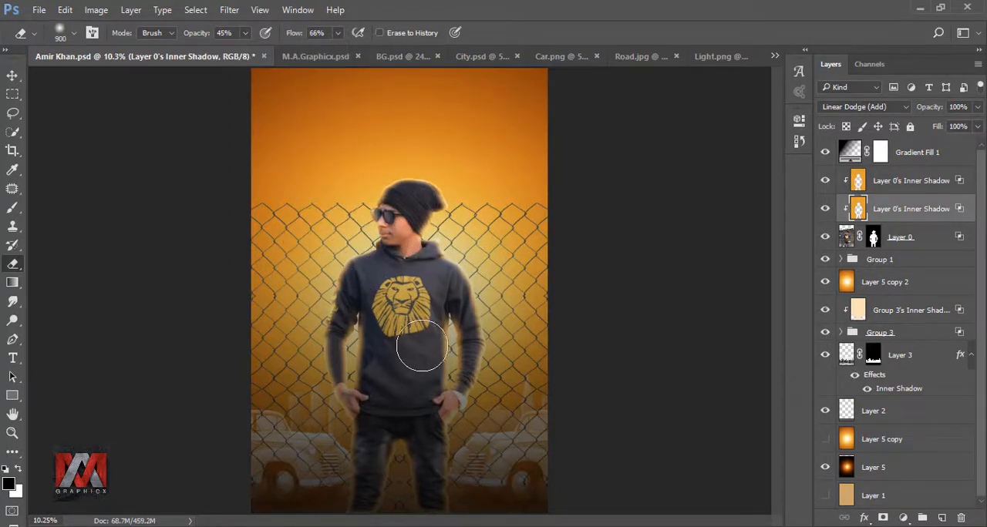
{"action": "mouse_move", "coordinate": [422, 346]}
{"action": "left_mouse_down"}
{"action": "mouse_move", "coordinate": [390, 344]}
{"action": "mouse_move", "coordinate": [386, 358]}
{"action": "mouse_move", "coordinate": [366, 345]}
{"action": "mouse_move", "coordinate": [400, 401]}
{"action": "left_mouse_up"}
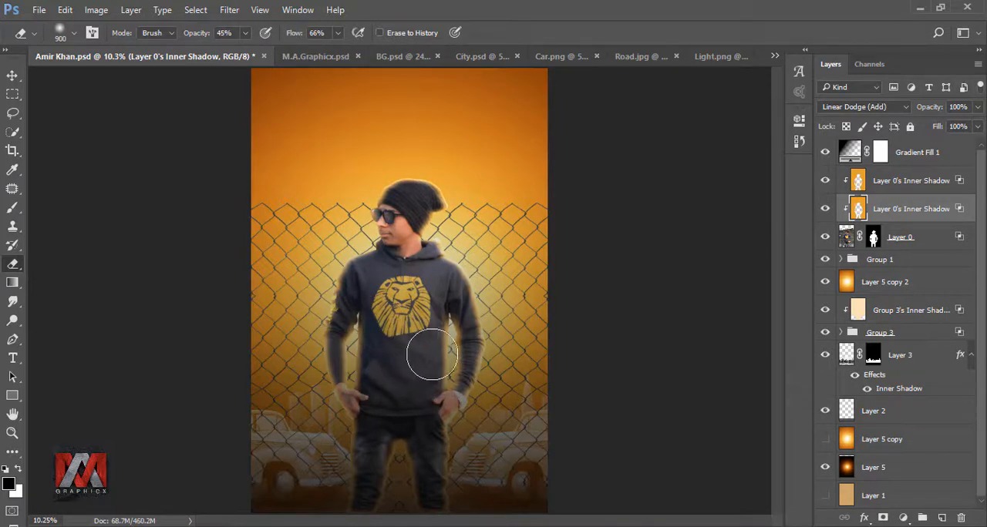
Toggle the upper Layer 0's Inner Shadow layer's visibility to compare the effect
{"action": "key", "text": "alt+bracketright"}
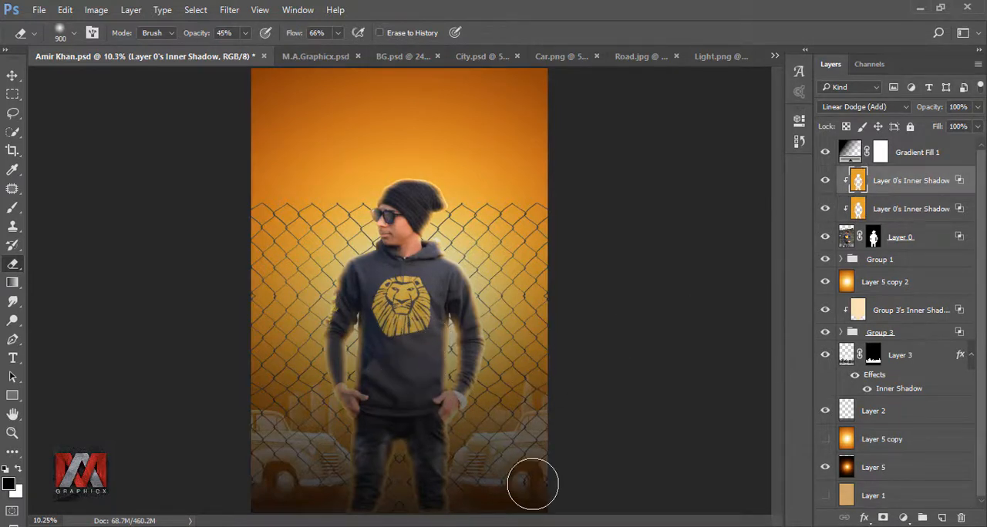
{"action": "left_click", "coordinate": [824, 181]}
{"action": "left_click", "coordinate": [825, 180]}
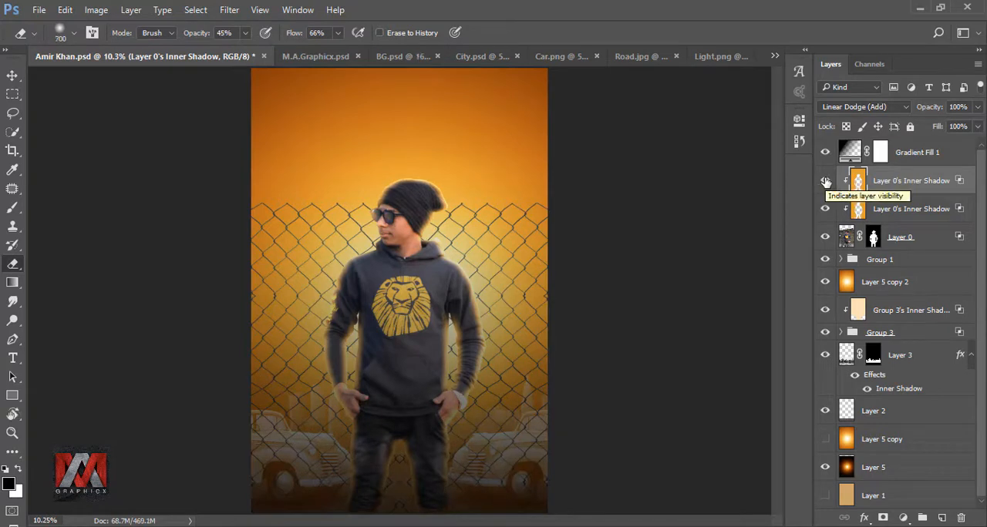
Add a Curves adjustment above Group 3, moving the black point inward and lowering the white point
{"action": "left_click", "coordinate": [854, 334]}
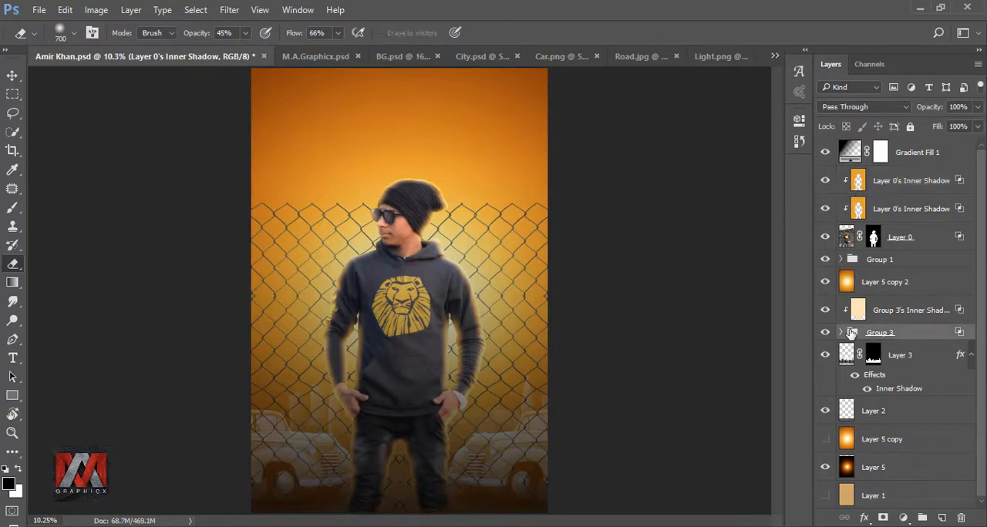
{"action": "left_click", "coordinate": [903, 517]}
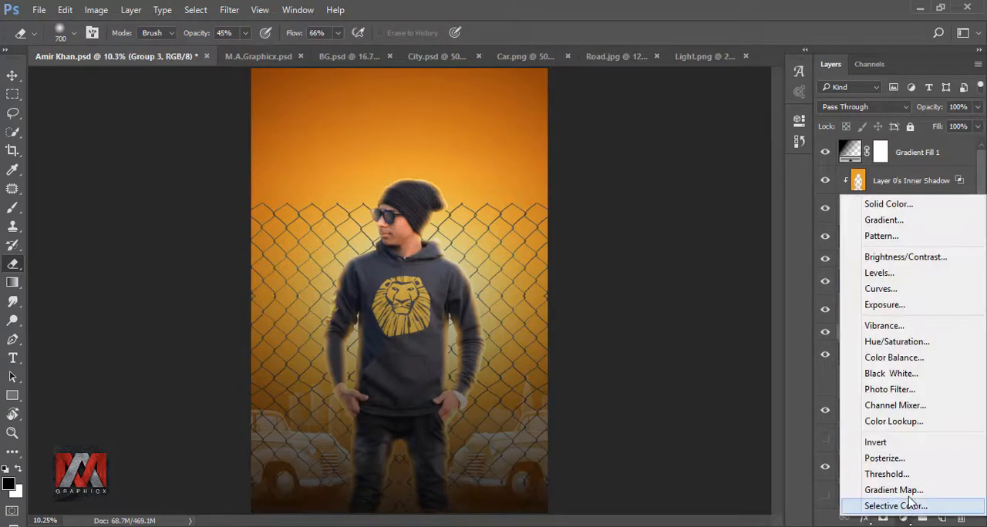
{"action": "left_click", "coordinate": [911, 289]}
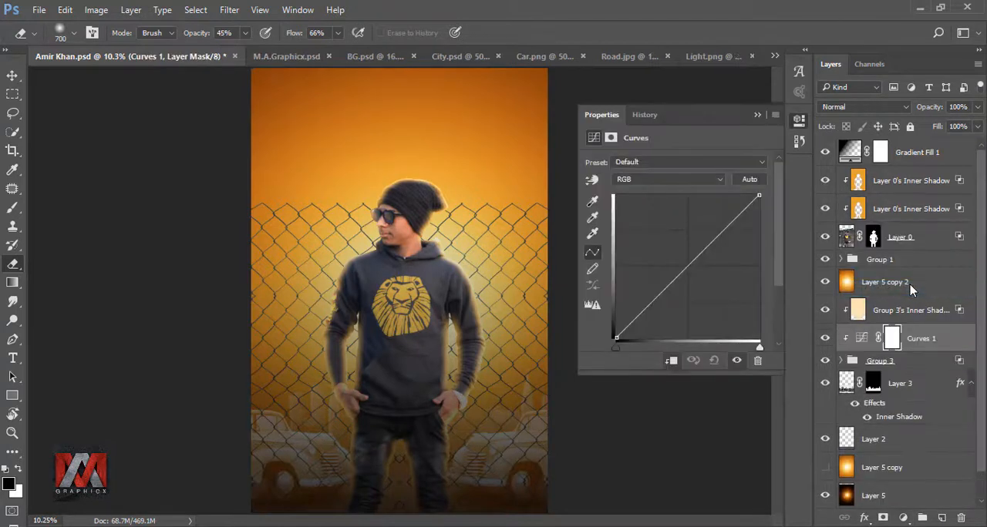
{"action": "left_click_drag", "start_coordinate": [617, 337], "coordinate": [679, 338]}
{"action": "left_click_drag", "start_coordinate": [759, 198], "coordinate": [759, 212]}
{"action": "left_click", "coordinate": [757, 114]}
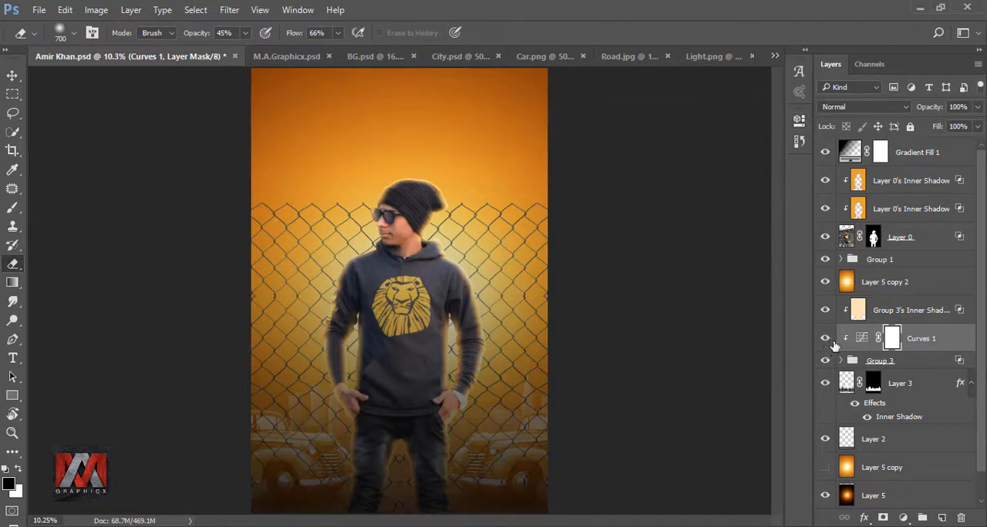
Toggle the Curves 1 adjustment's visibility to compare its effect
{"action": "left_click", "coordinate": [826, 339]}
{"action": "left_click", "coordinate": [826, 339]}
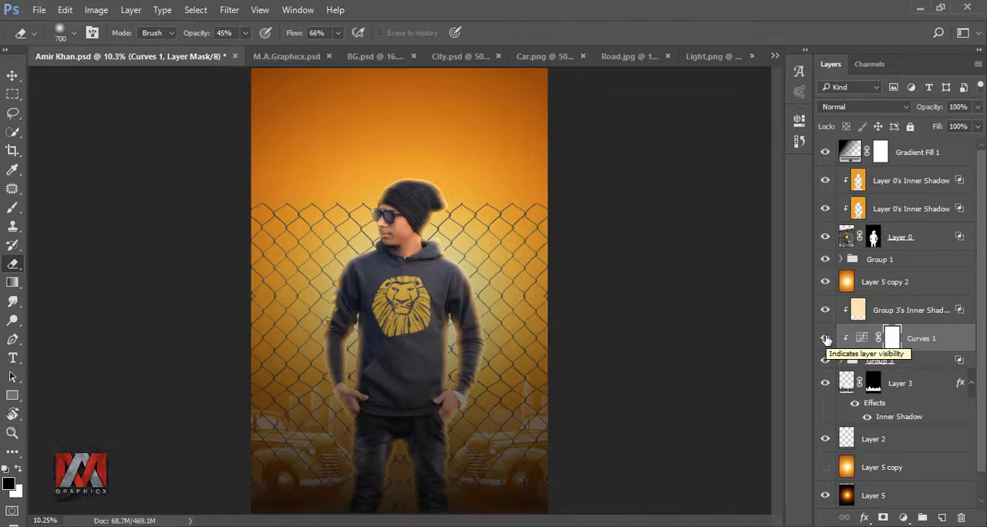
Duplicate Layer 0, convert the copy to a smart object and rasterize it into a single layer
{"action": "left_click", "coordinate": [884, 237]}
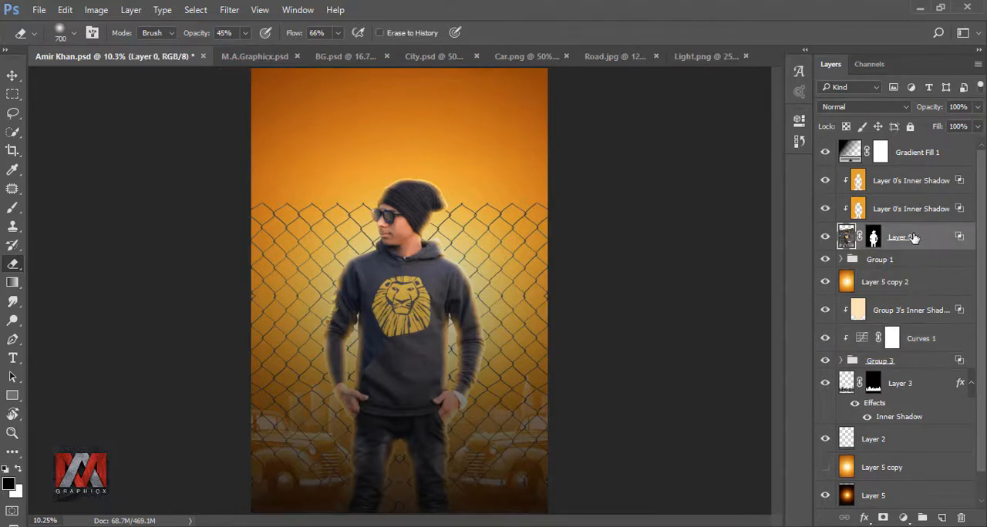
{"action": "key", "text": "ctrl+j"}
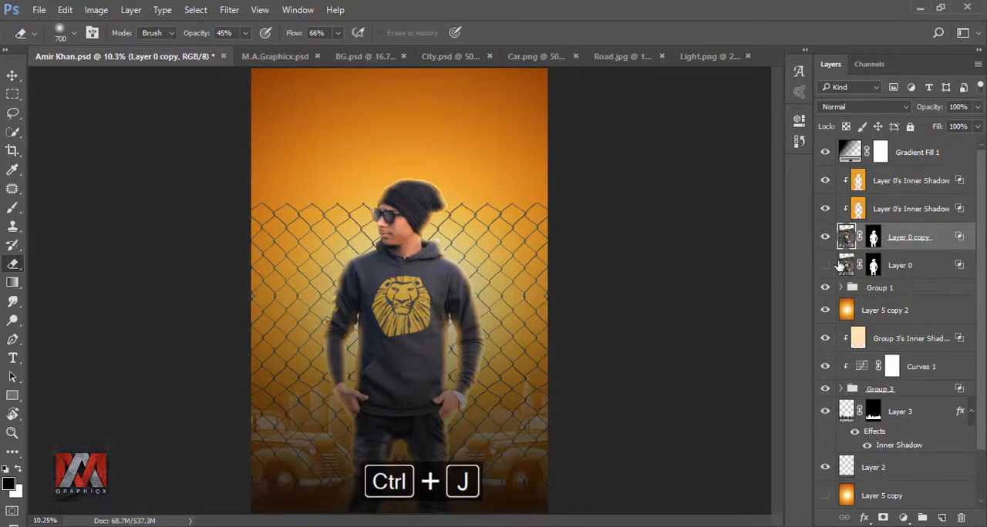
{"action": "right_click", "coordinate": [902, 241]}
{"action": "left_click", "coordinate": [771, 252]}
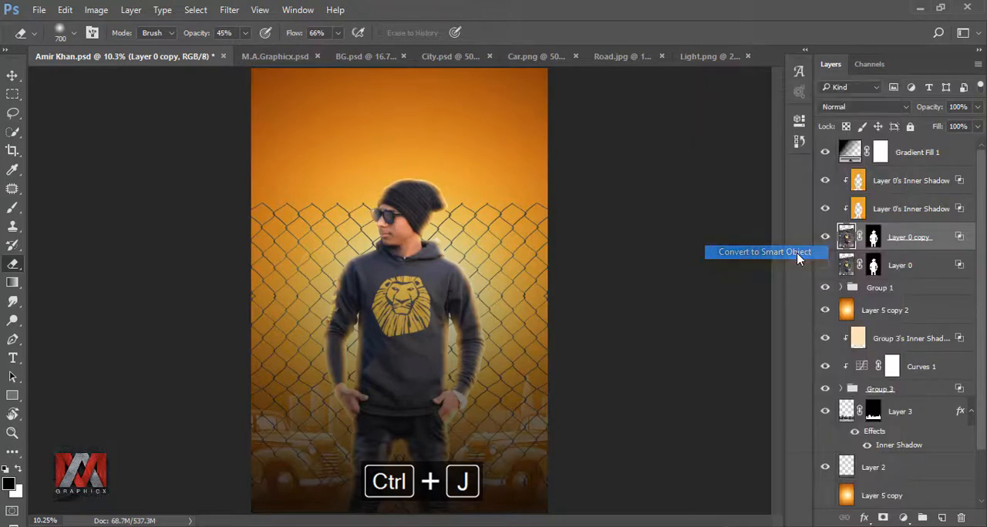
{"action": "right_click", "coordinate": [899, 240]}
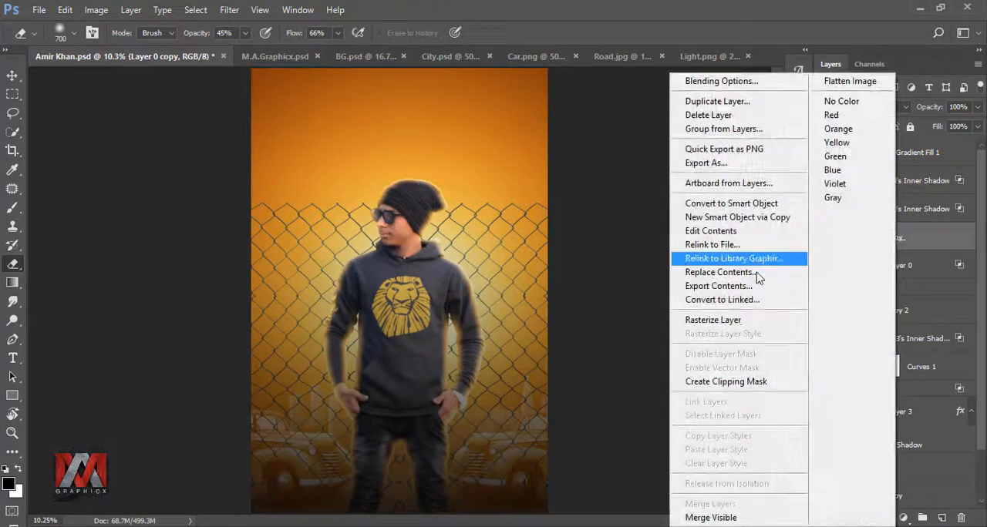
{"action": "left_click", "coordinate": [735, 322]}
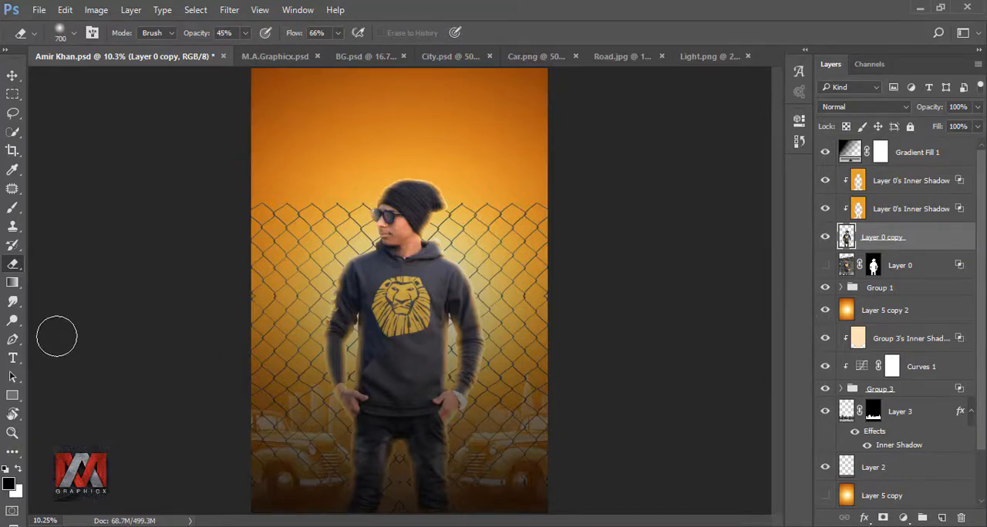
Smudge the edge of the sunglasses lens on the Layer 0 copy with a 50 px Smudge brush at 19% strength, then deselect
{"action": "left_click", "coordinate": [14, 302]}
{"action": "scroll", "coordinate": [391, 240], "scroll_direction": "up", "scroll_amount": 10}
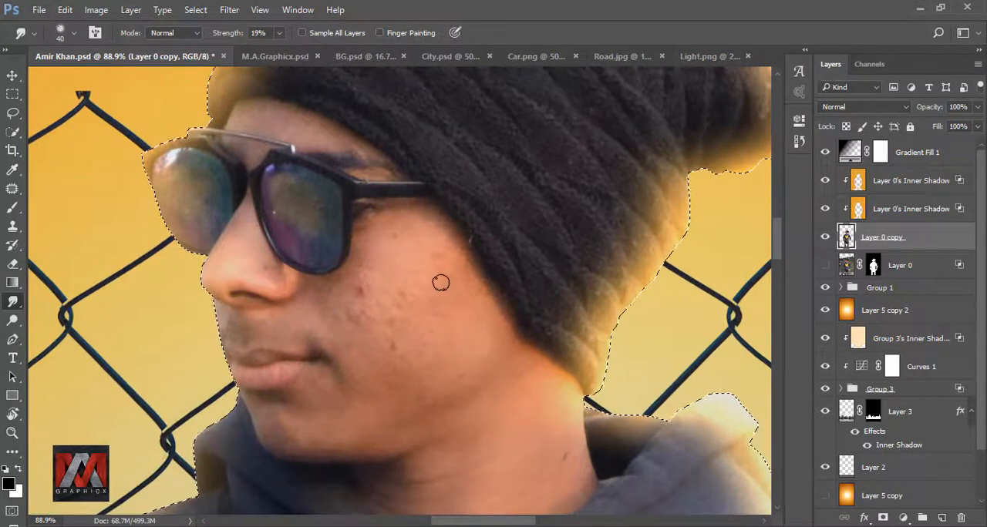
{"action": "key", "text": "bracketright"}
{"action": "key", "text": "bracketright"}
{"action": "key", "text": "bracketright"}
{"action": "key", "text": "bracketright"}
{"action": "key", "text": "bracketright"}
{"action": "key", "text": "bracketright"}
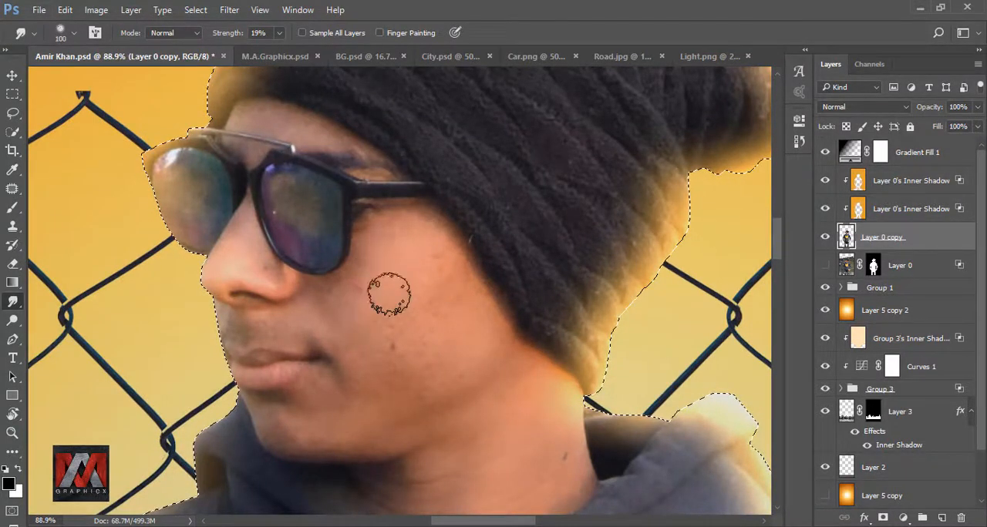
{"action": "key", "text": "bracketleft"}
{"action": "key", "text": "bracketleft"}
{"action": "key", "text": "bracketleft"}
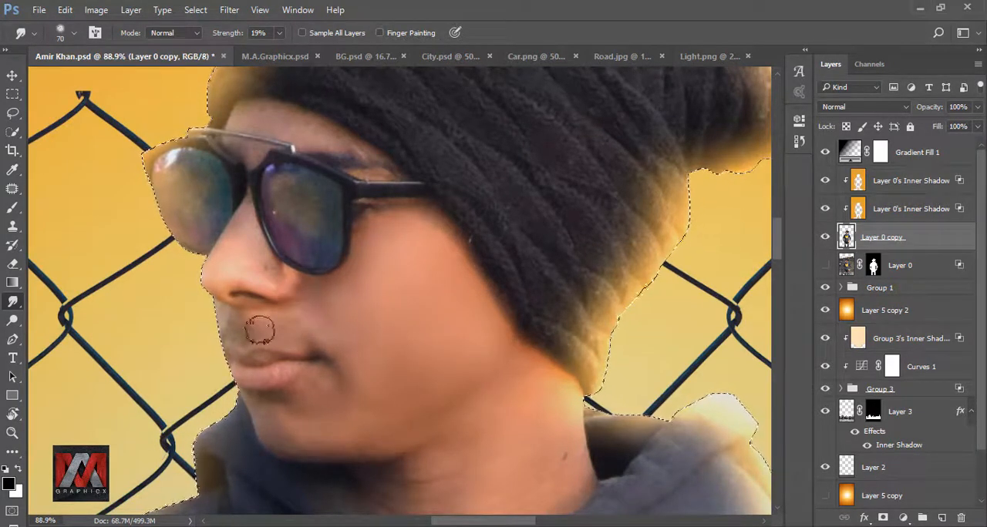
{"action": "key", "text": "bracketleft"}
{"action": "key", "text": "bracketleft"}
{"action": "key", "text": "bracketleft"}
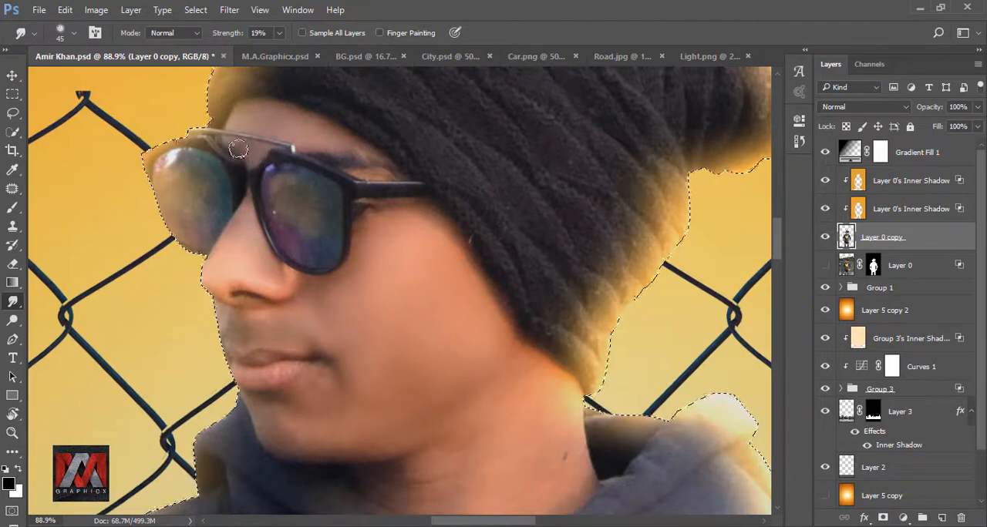
{"action": "scroll", "coordinate": [512, 314], "scroll_direction": "down", "scroll_amount": 5}
{"action": "key", "text": "bracketright"}
{"action": "key", "text": "bracketright"}
{"action": "key", "text": "bracketright"}
{"action": "key", "text": "bracketright"}
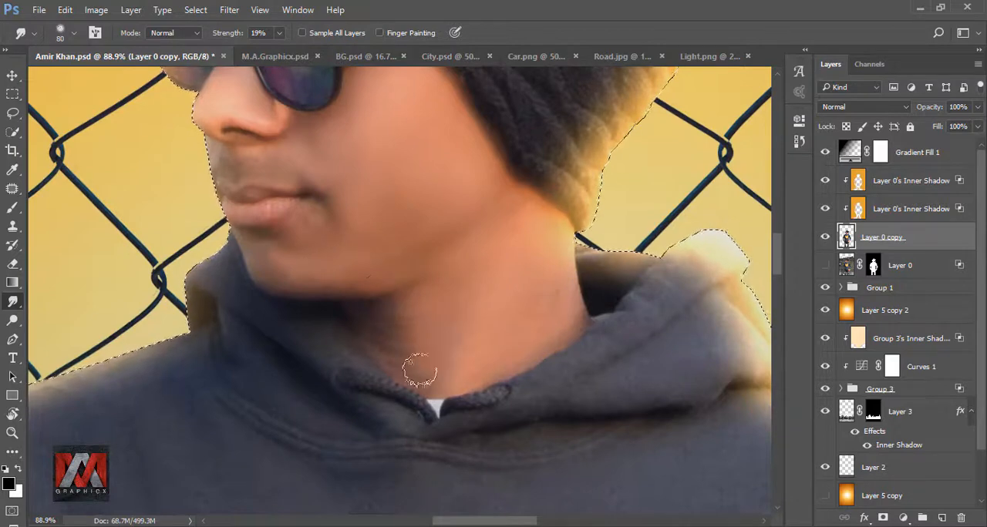
{"action": "scroll", "coordinate": [418, 369], "scroll_direction": "up", "scroll_amount": 4}
{"action": "scroll", "coordinate": [419, 368], "scroll_direction": "left", "scroll_amount": 4}
{"action": "key", "text": "bracketleft"}
{"action": "key", "text": "bracketleft"}
{"action": "key", "text": "bracketleft"}
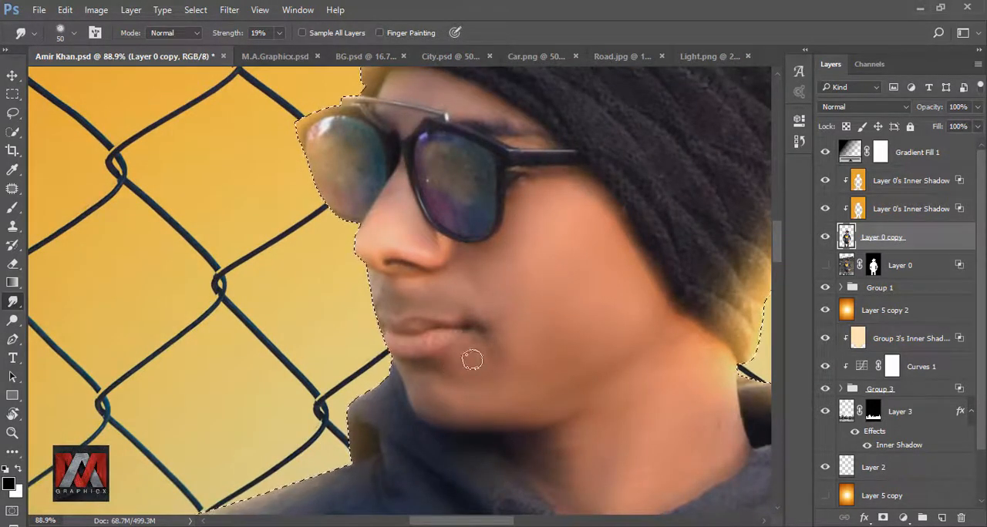
{"action": "scroll", "coordinate": [451, 257], "scroll_direction": "up", "scroll_amount": 3}
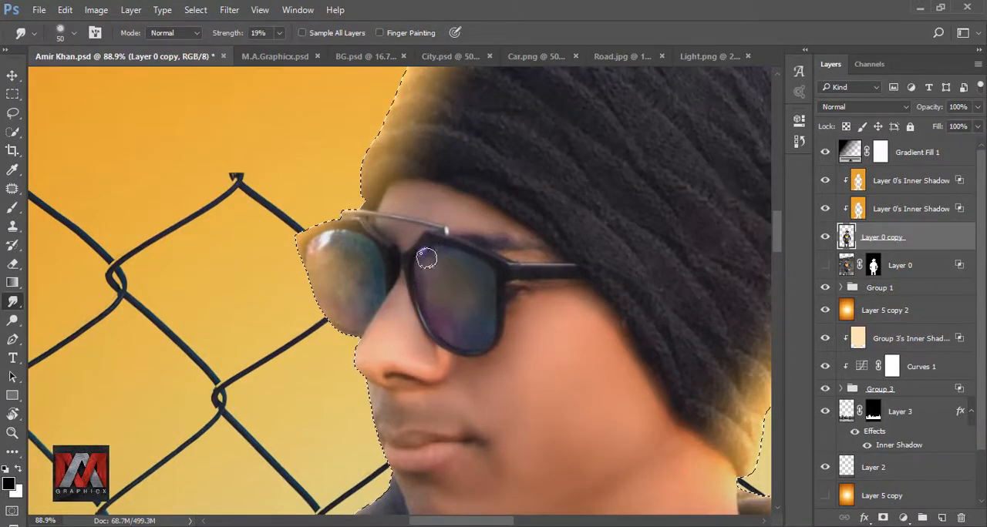
{"action": "mouse_move", "coordinate": [330, 259]}
{"action": "left_mouse_down"}
{"action": "mouse_move", "coordinate": [327, 243]}
{"action": "mouse_move", "coordinate": [338, 244]}
{"action": "mouse_move", "coordinate": [366, 278]}
{"action": "left_mouse_up"}
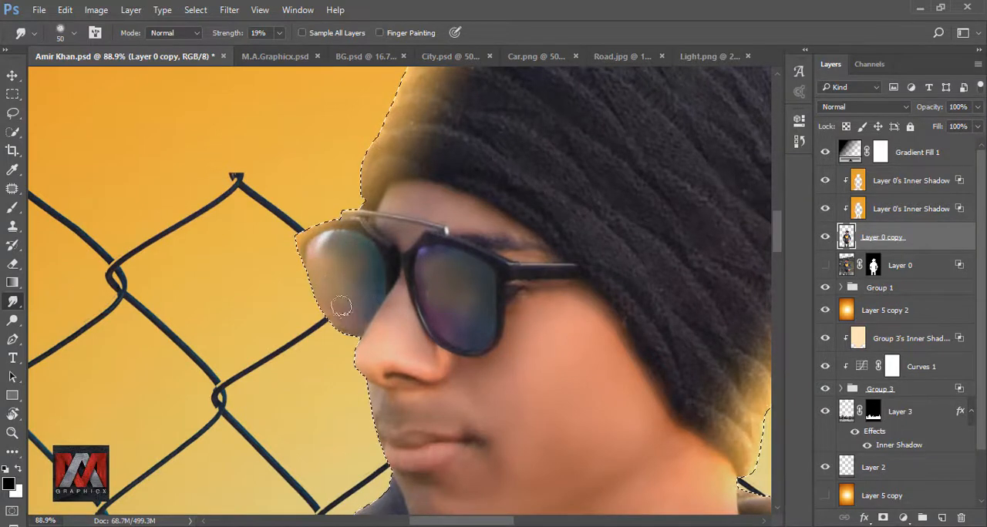
{"action": "scroll", "coordinate": [324, 208], "scroll_direction": "down", "scroll_amount": 2}
{"action": "scroll", "coordinate": [392, 209], "scroll_direction": "down", "scroll_amount": 1}
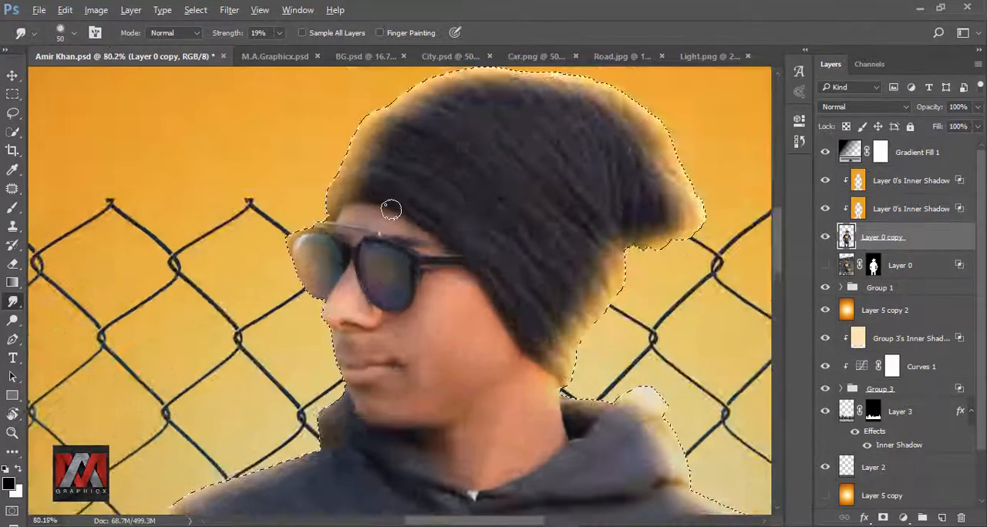
{"action": "scroll", "coordinate": [335, 231], "scroll_direction": "up", "scroll_amount": 4}
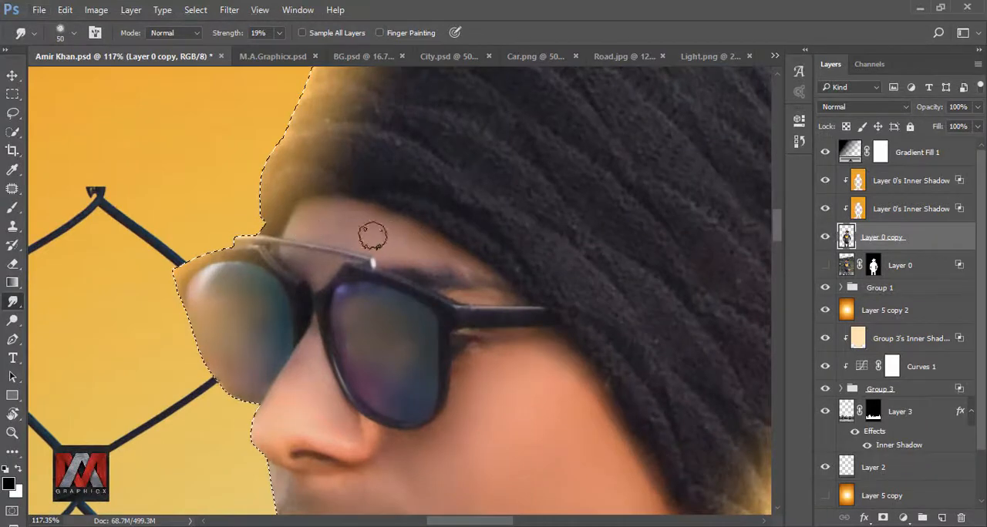
{"action": "scroll", "coordinate": [434, 199], "scroll_direction": "down", "scroll_amount": 3}
{"action": "scroll", "coordinate": [434, 199], "scroll_direction": "down", "scroll_amount": 2}
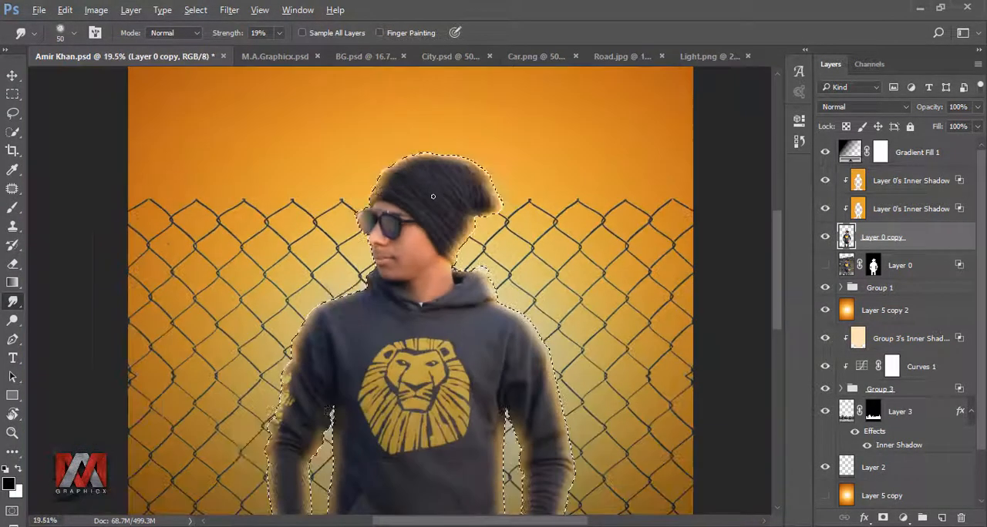
{"action": "scroll", "coordinate": [435, 199], "scroll_direction": "down", "scroll_amount": 2}
{"action": "key", "text": "ctrl+d"}
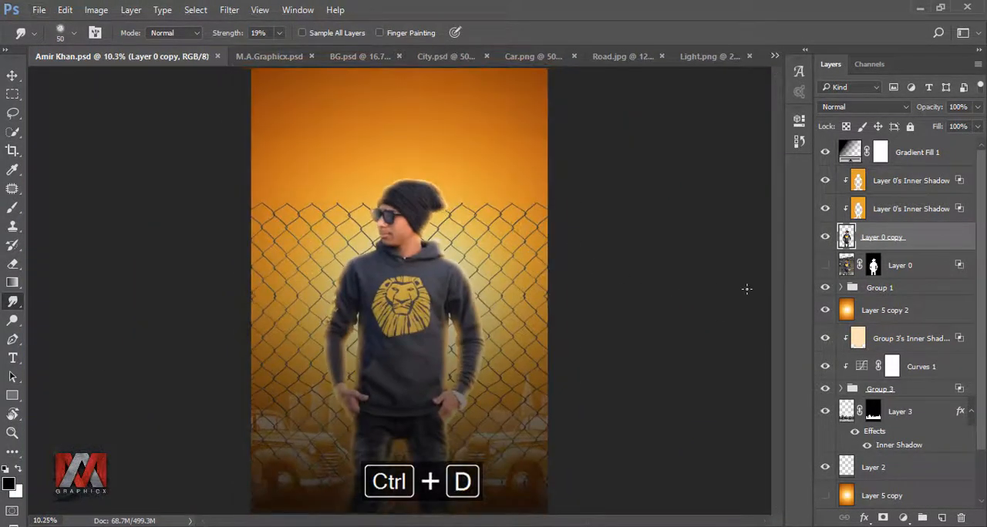
Toggle the Layer 0 copy's visibility to compare the smudging
{"action": "left_click", "coordinate": [826, 237]}
{"action": "left_click", "coordinate": [826, 238]}
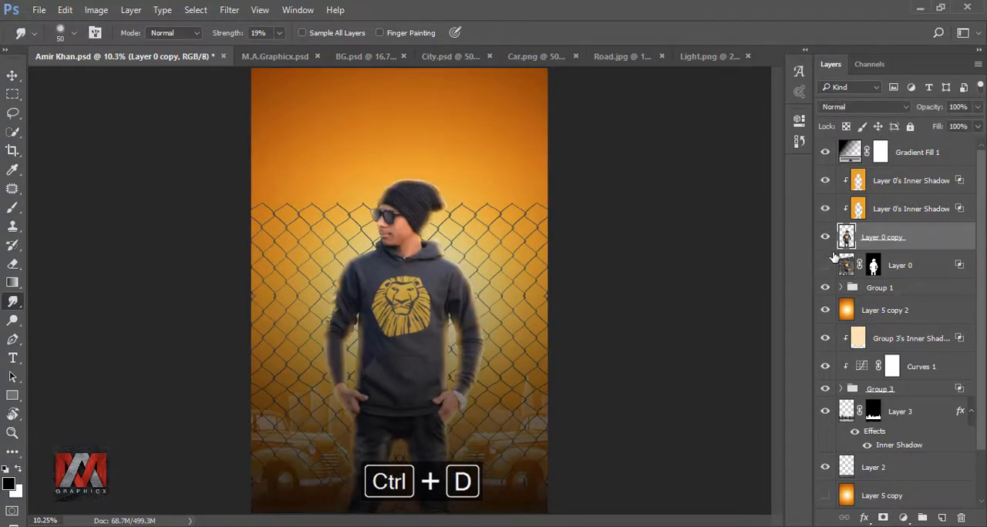
Add a clipped Color Balance adjustment above the Layer 0 copy with midtones Yellow–Blue at -37
{"action": "left_click", "coordinate": [903, 517]}
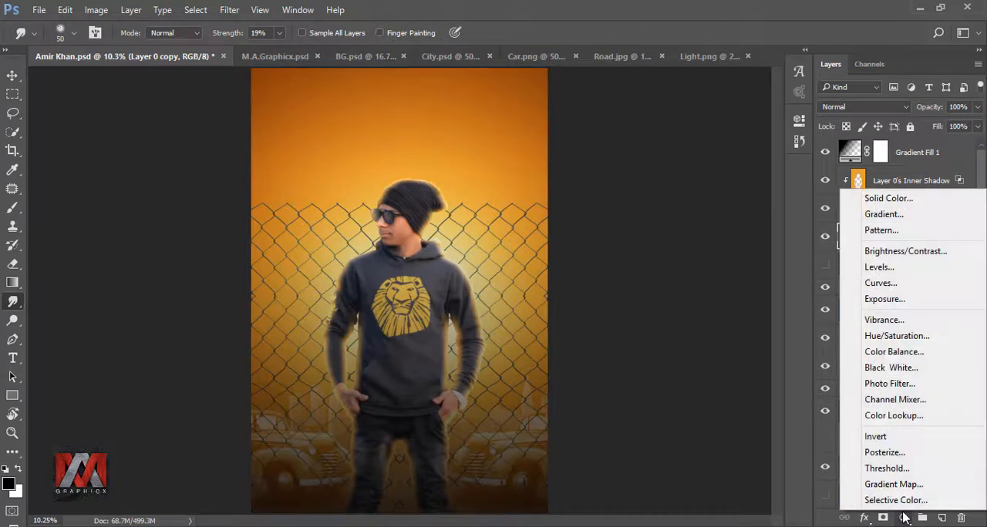
{"action": "left_click", "coordinate": [879, 351]}
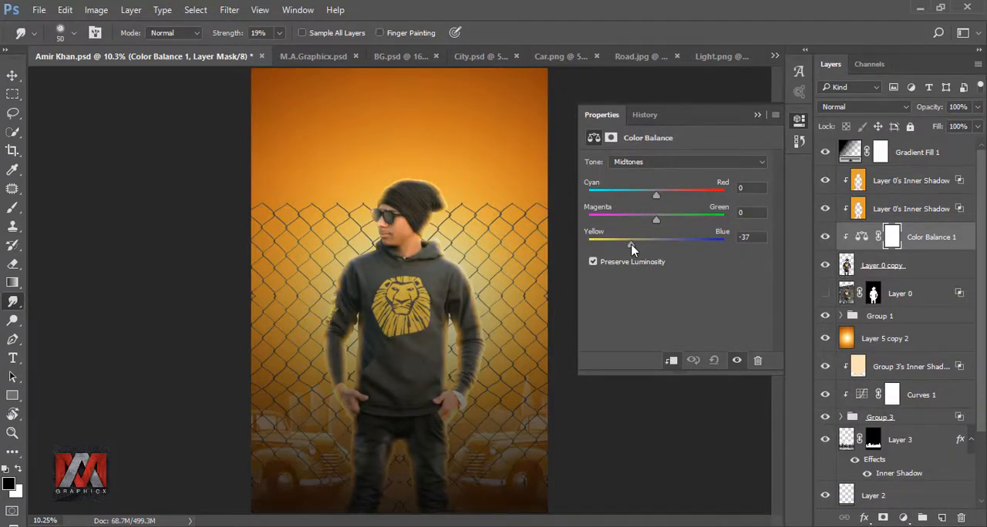
{"action": "left_click_drag", "start_coordinate": [631, 244], "coordinate": [628, 244]}
{"action": "left_click", "coordinate": [756, 116]}
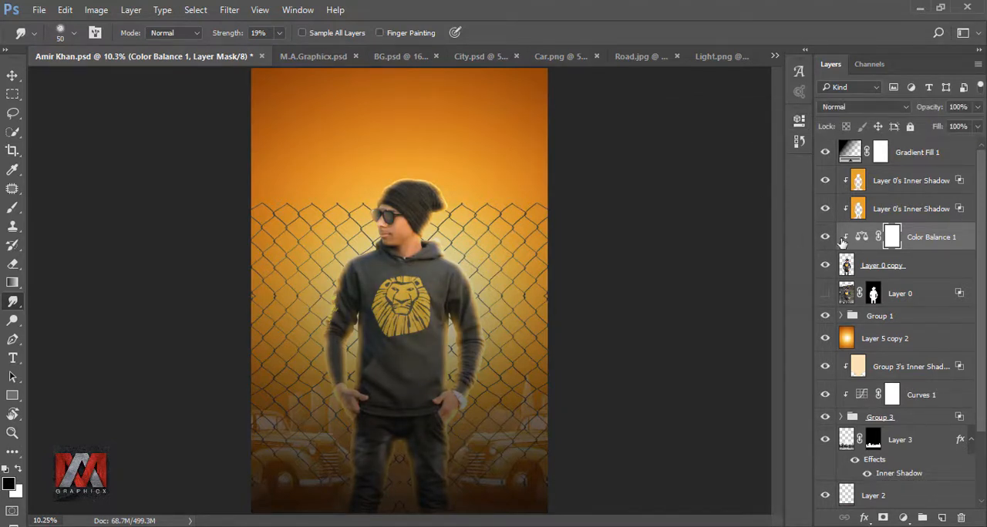
Adjust the Color Balance midtones to Cyan–Red +12 and Yellow–Blue -32
{"action": "double_click", "coordinate": [855, 236]}
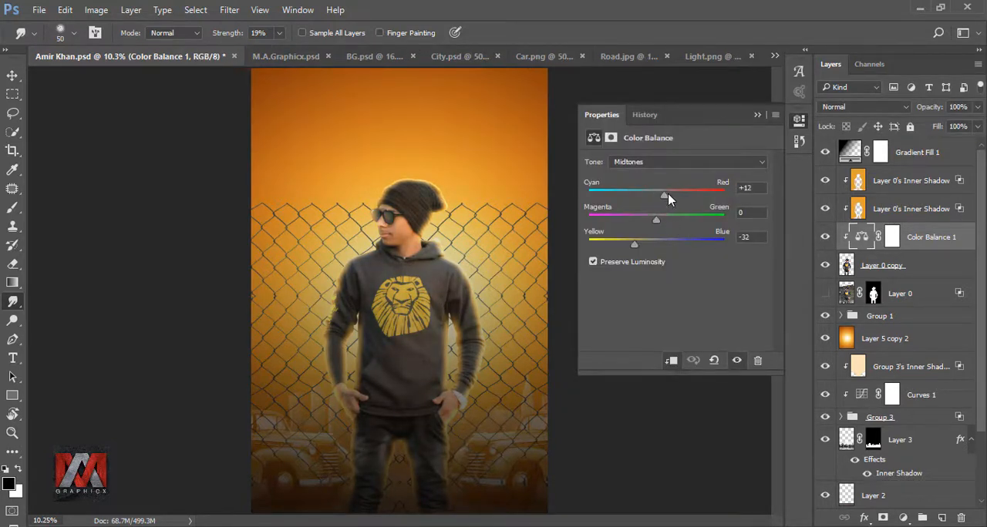
{"action": "left_click", "coordinate": [757, 116]}
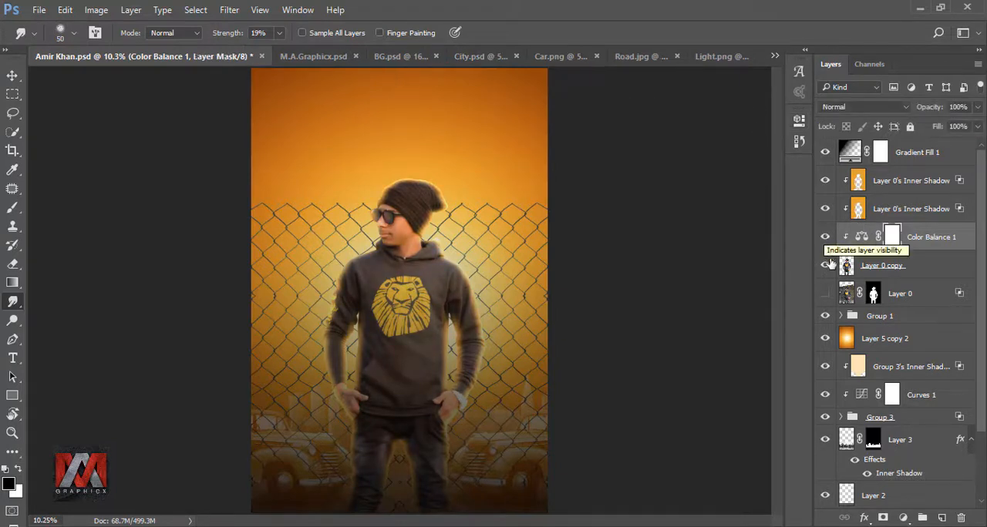
Duplicate Group 1, convert the copy to a smart object and rasterize it
{"action": "left_click", "coordinate": [899, 318]}
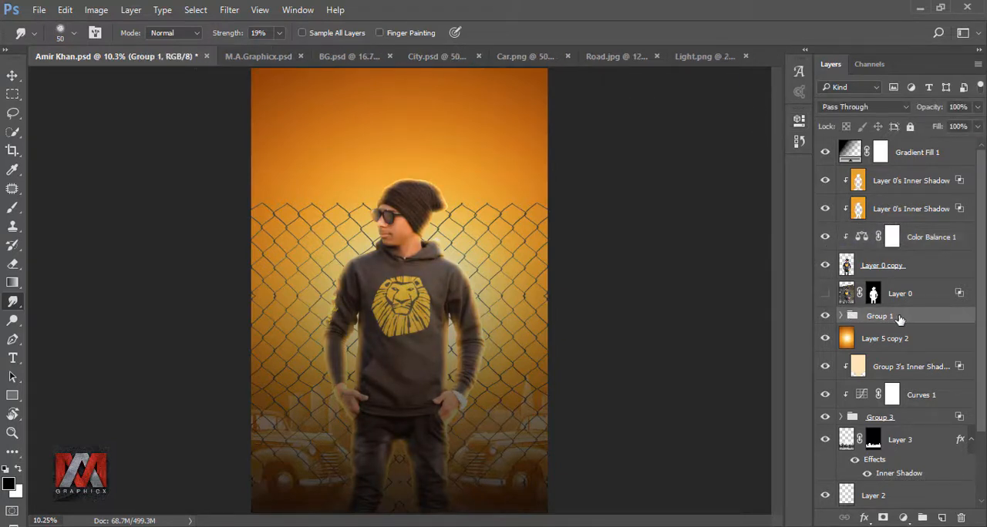
{"action": "left_click", "coordinate": [825, 318]}
{"action": "left_click", "coordinate": [825, 318]}
{"action": "key", "text": "ctrl+j"}
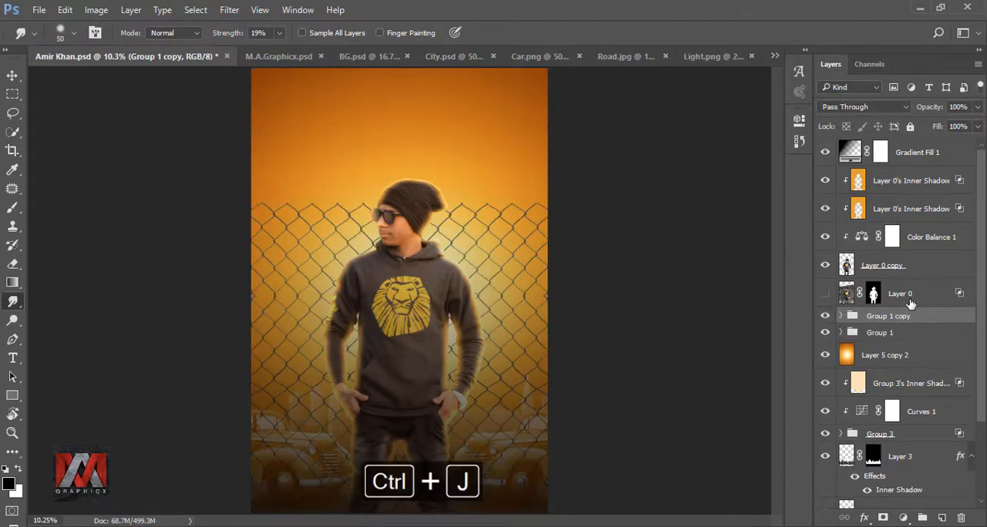
{"action": "right_click", "coordinate": [885, 328]}
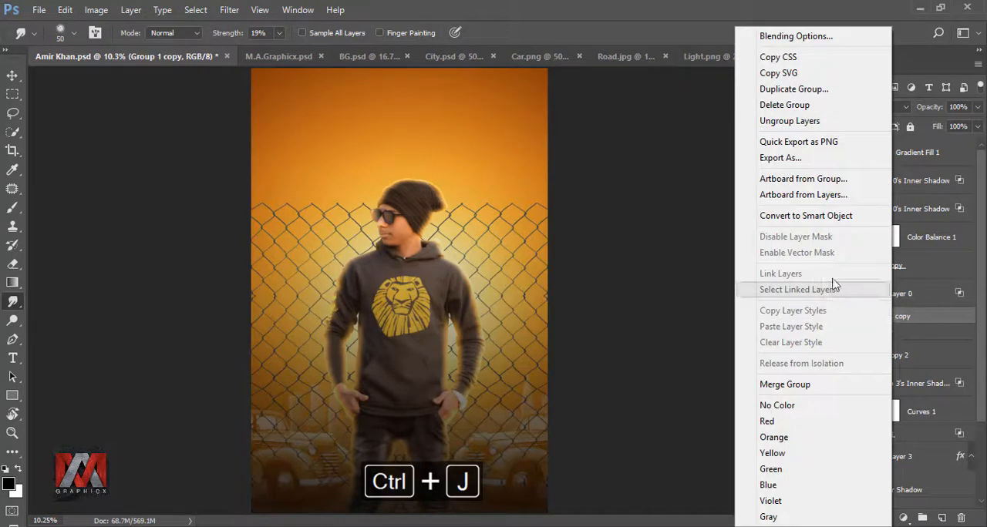
{"action": "left_click", "coordinate": [810, 215]}
{"action": "right_click", "coordinate": [911, 323]}
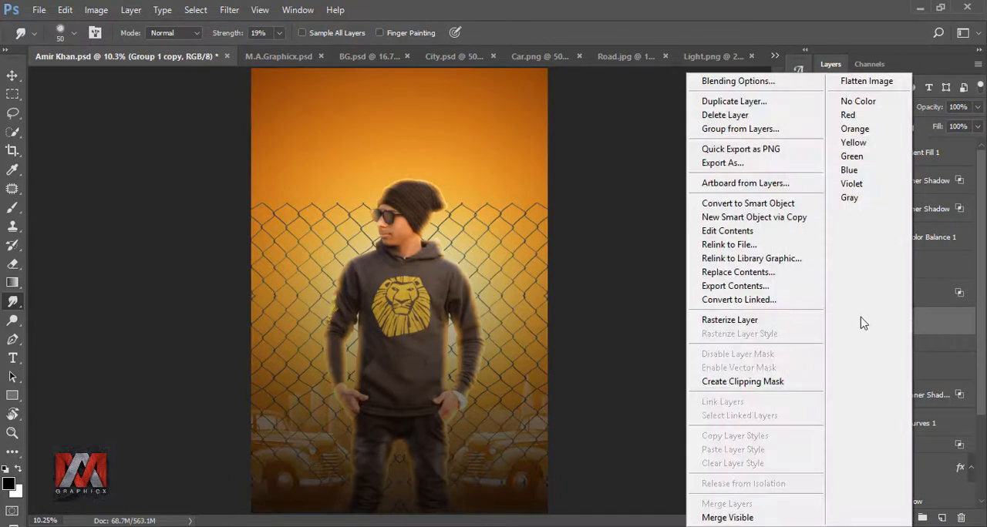
{"action": "left_click", "coordinate": [750, 322]}
{"action": "left_click", "coordinate": [825, 322]}
{"action": "left_click", "coordinate": [826, 324]}
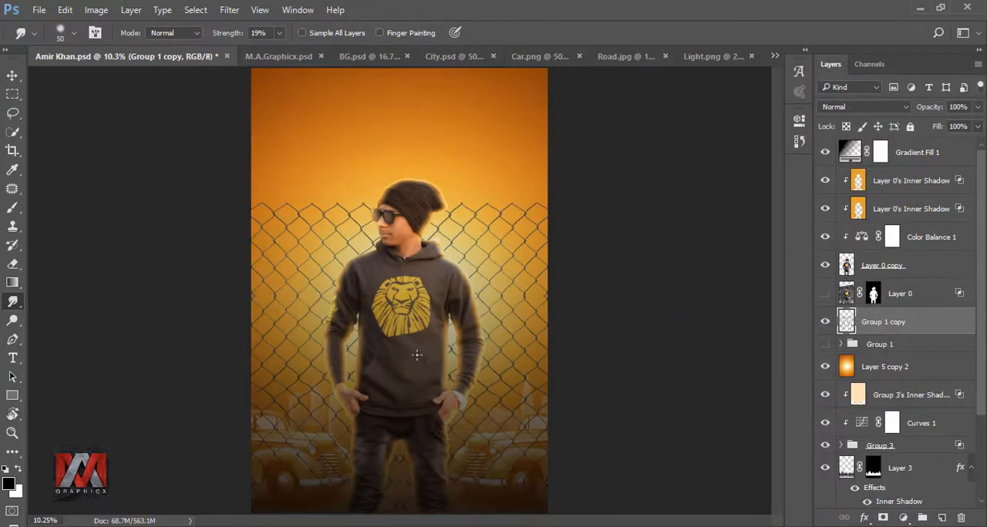
Erase parts of the Group 1 copy layer over the hoodie and legs with a 500 px Eraser at 100% flow
{"action": "left_click", "coordinate": [13, 265]}
{"action": "scroll", "coordinate": [455, 469], "scroll_direction": "up", "scroll_amount": 4}
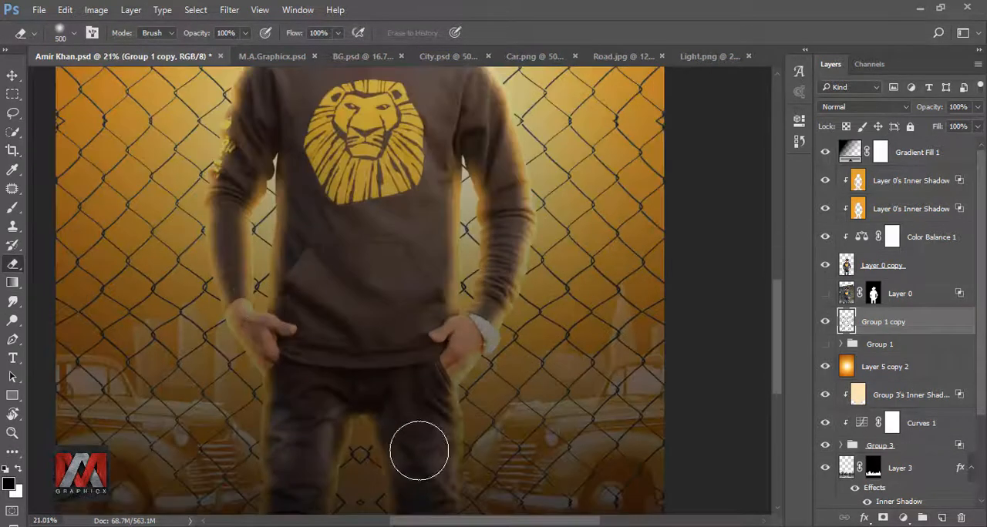
{"action": "left_click_drag", "start_coordinate": [466, 439], "coordinate": [497, 273]}
{"action": "mouse_move", "coordinate": [397, 281]}
{"action": "left_mouse_down"}
{"action": "mouse_move", "coordinate": [386, 348]}
{"action": "mouse_move", "coordinate": [417, 374]}
{"action": "mouse_move", "coordinate": [377, 385]}
{"action": "left_mouse_up"}
{"action": "mouse_move", "coordinate": [419, 267]}
{"action": "left_mouse_down"}
{"action": "mouse_move", "coordinate": [403, 447]}
{"action": "mouse_move", "coordinate": [406, 272]}
{"action": "mouse_move", "coordinate": [409, 302]}
{"action": "mouse_move", "coordinate": [438, 355]}
{"action": "mouse_move", "coordinate": [425, 346]}
{"action": "left_mouse_up"}
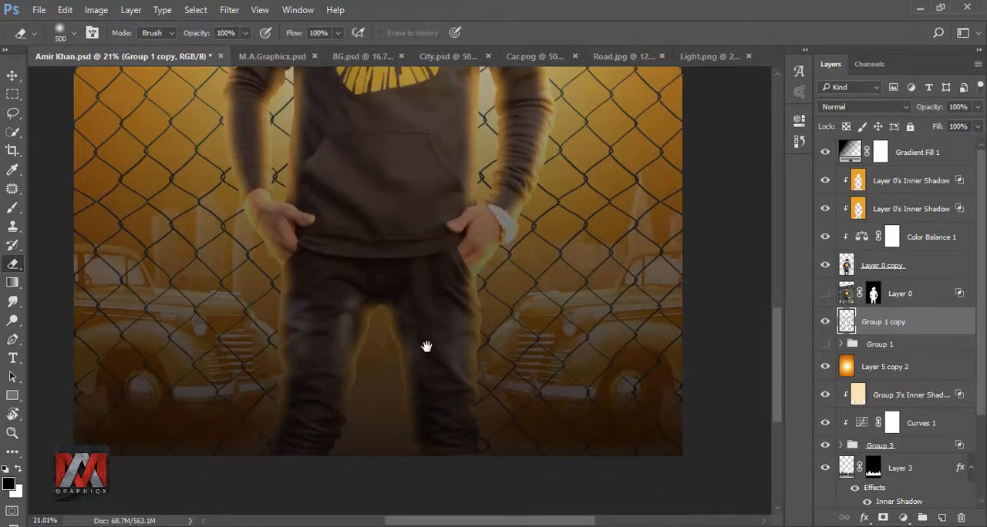
Lasso the area to the right of the legs and copy it to a new layer
{"action": "left_click", "coordinate": [17, 114]}
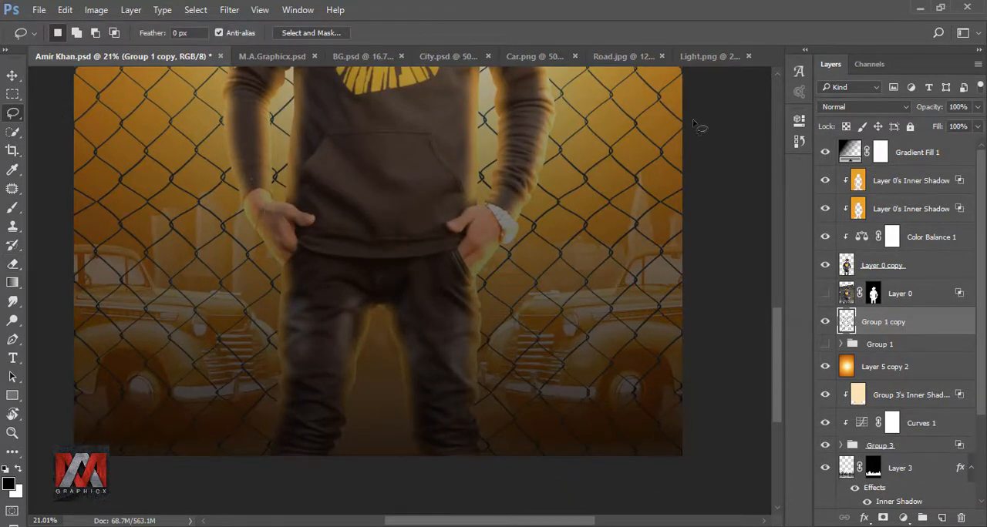
{"action": "mouse_move", "coordinate": [695, 124]}
{"action": "left_mouse_down"}
{"action": "mouse_move", "coordinate": [471, 141]}
{"action": "mouse_move", "coordinate": [443, 254]}
{"action": "mouse_move", "coordinate": [444, 375]}
{"action": "mouse_move", "coordinate": [463, 455]}
{"action": "mouse_move", "coordinate": [675, 467]}
{"action": "mouse_move", "coordinate": [733, 266]}
{"action": "mouse_move", "coordinate": [702, 127]}
{"action": "left_mouse_up"}
{"action": "right_click", "coordinate": [610, 165]}
{"action": "left_click", "coordinate": [660, 282]}
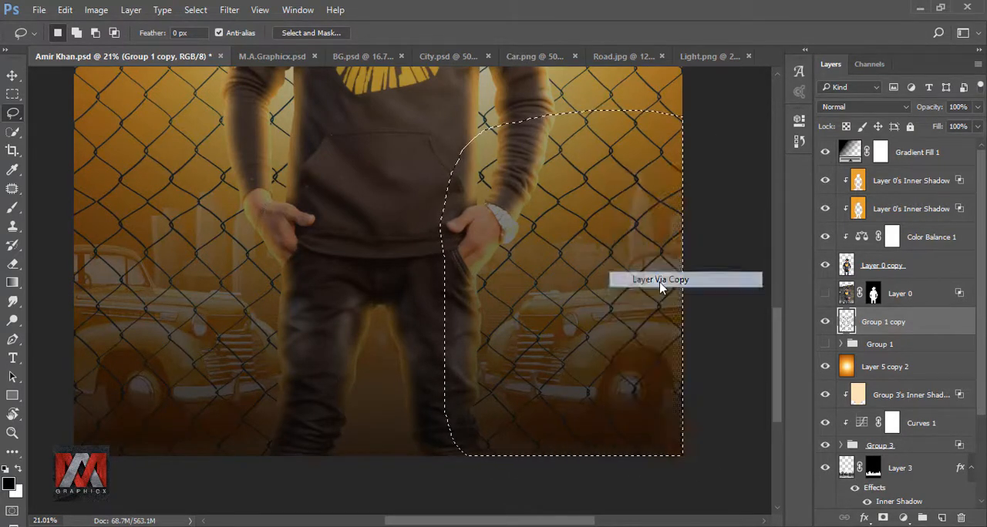
Move the copied patch layer about 160 px to the left
{"action": "left_click", "coordinate": [12, 75]}
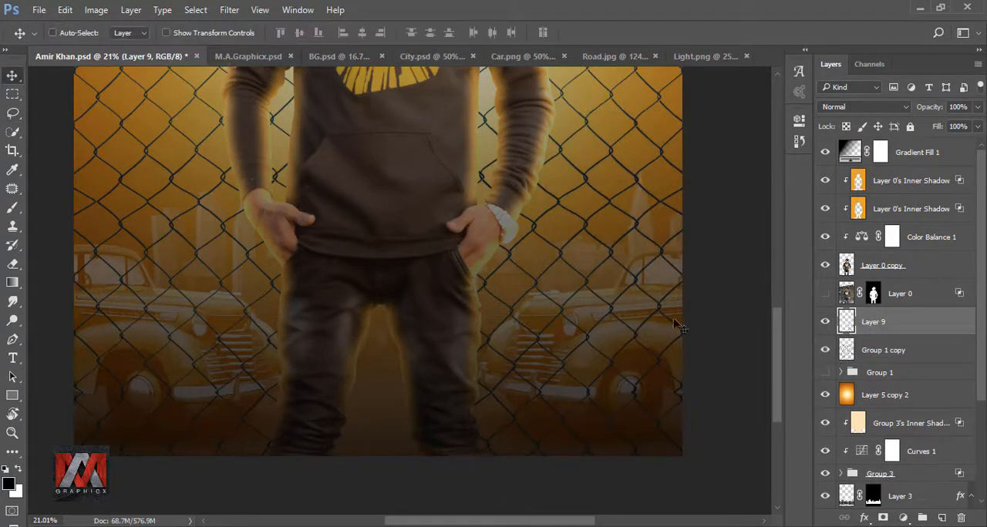
{"action": "left_click_drag", "start_coordinate": [617, 294], "coordinate": [462, 330]}
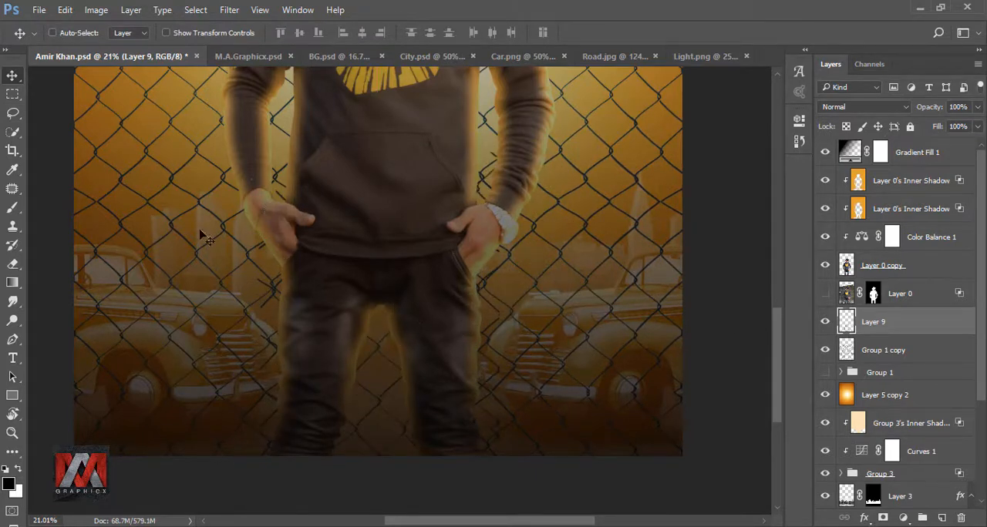
{"action": "left_click", "coordinate": [12, 264]}
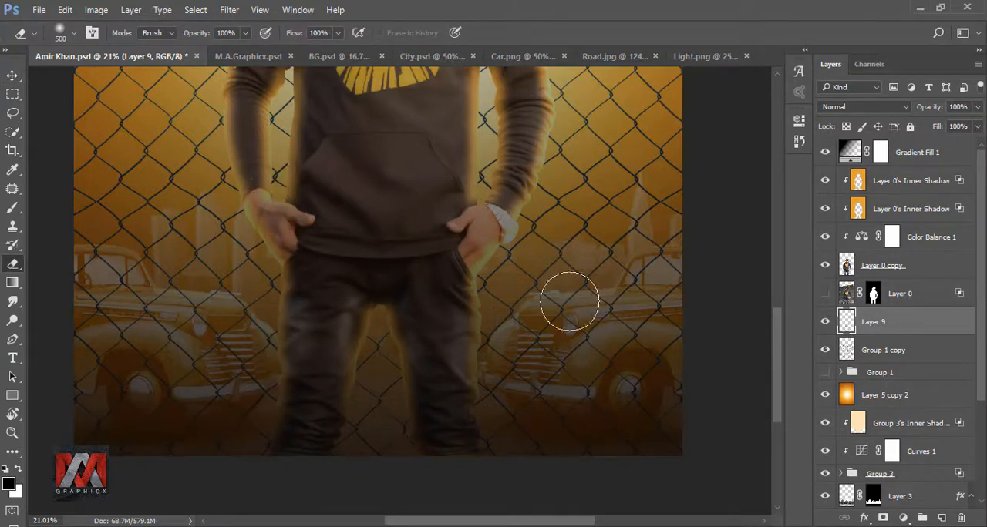
Merge the moved patch layer down into the Group 1 copy layer
{"action": "scroll", "coordinate": [538, 368], "scroll_direction": "down", "scroll_amount": 5}
{"action": "scroll", "coordinate": [462, 156], "scroll_direction": "up", "scroll_amount": 5}
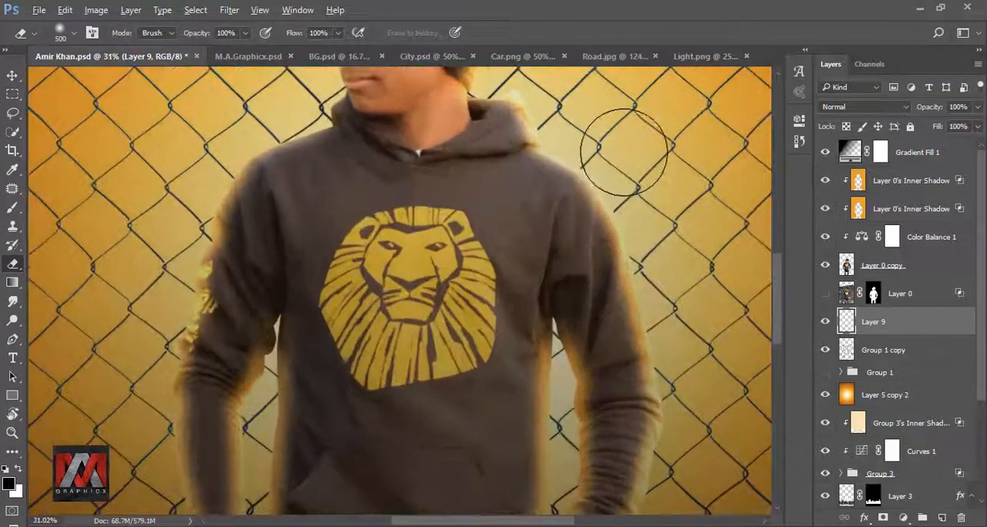
{"action": "left_click_drag", "start_coordinate": [583, 192], "coordinate": [518, 291]}
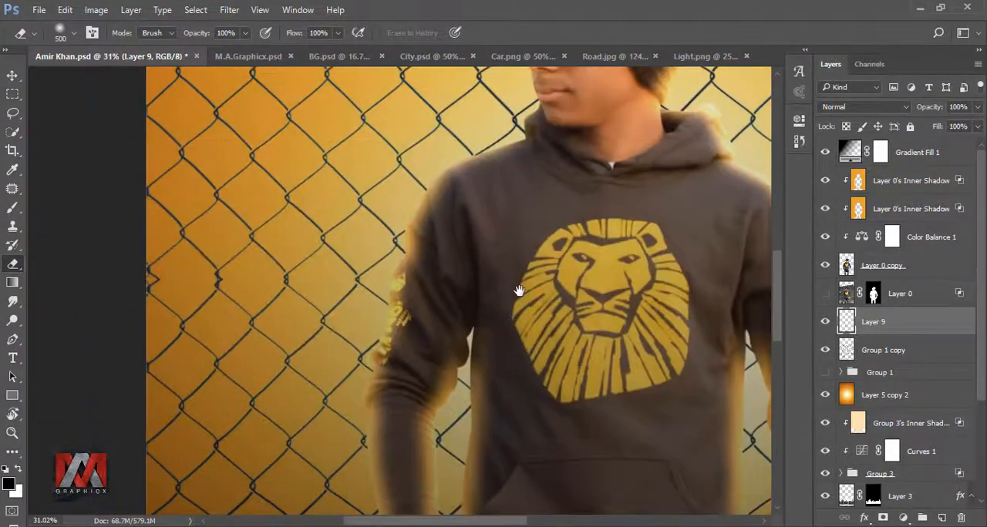
{"action": "key", "text": "ctrl+minus"}
{"action": "key", "text": "ctrl+0"}
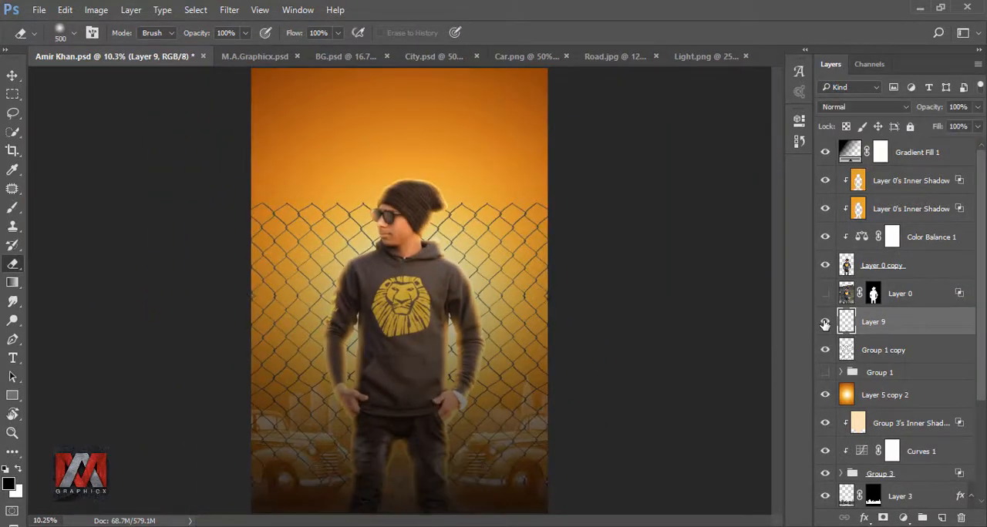
{"action": "left_click", "coordinate": [885, 351], "text": "ctrl"}
{"action": "right_click", "coordinate": [898, 353]}
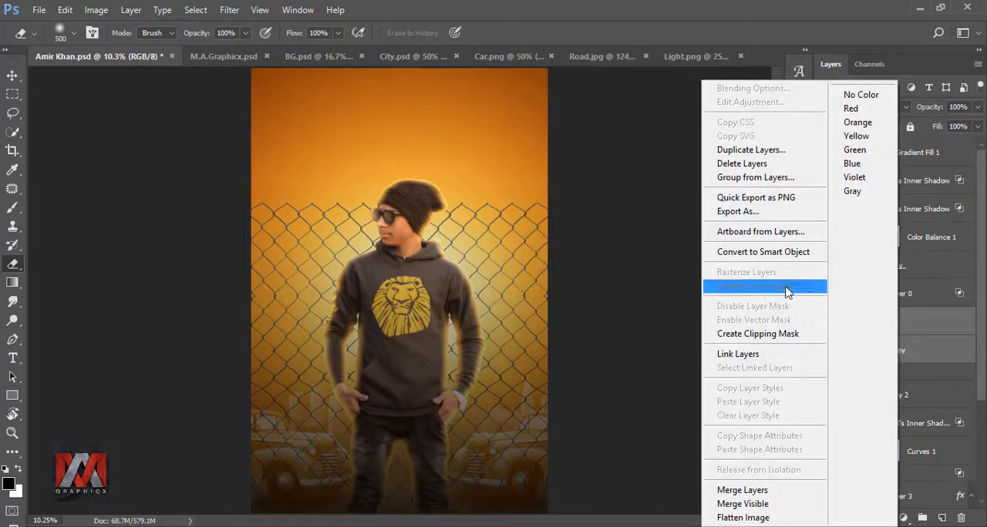
{"action": "left_click", "coordinate": [775, 258]}
{"action": "left_click", "coordinate": [823, 322]}
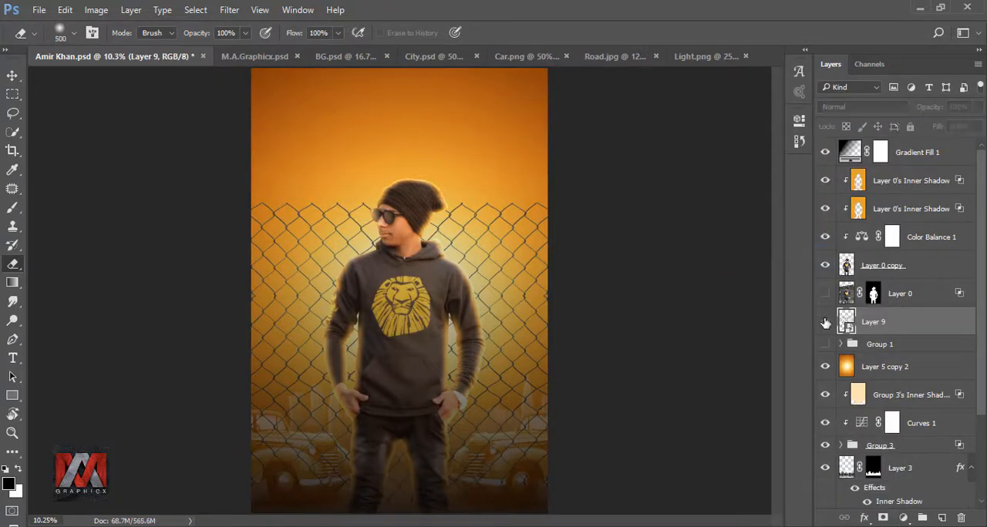
{"action": "left_click", "coordinate": [825, 323]}
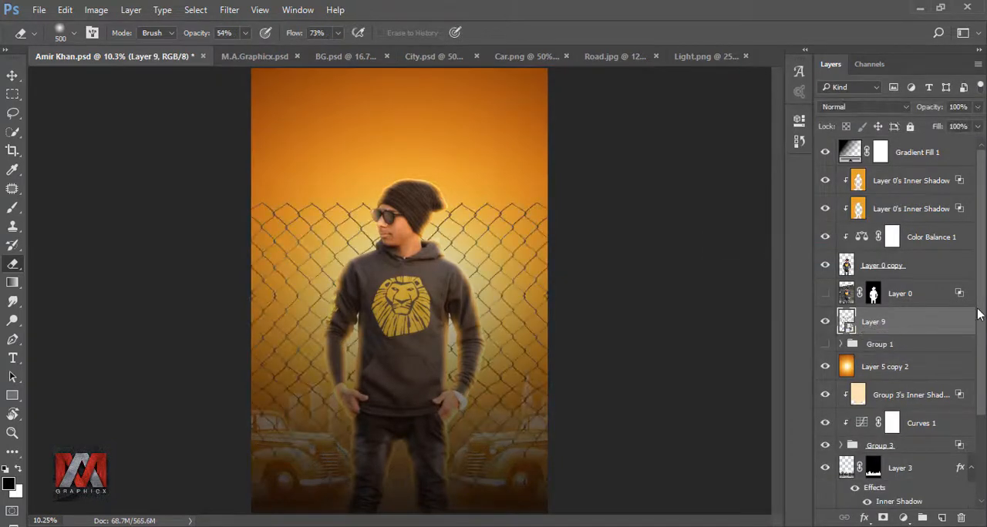
Duplicate the Layer 5 glow and move the copy to the top of the layer stack
{"action": "left_click_drag", "start_coordinate": [978, 314], "coordinate": [982, 410]}
{"action": "left_click", "coordinate": [879, 468]}
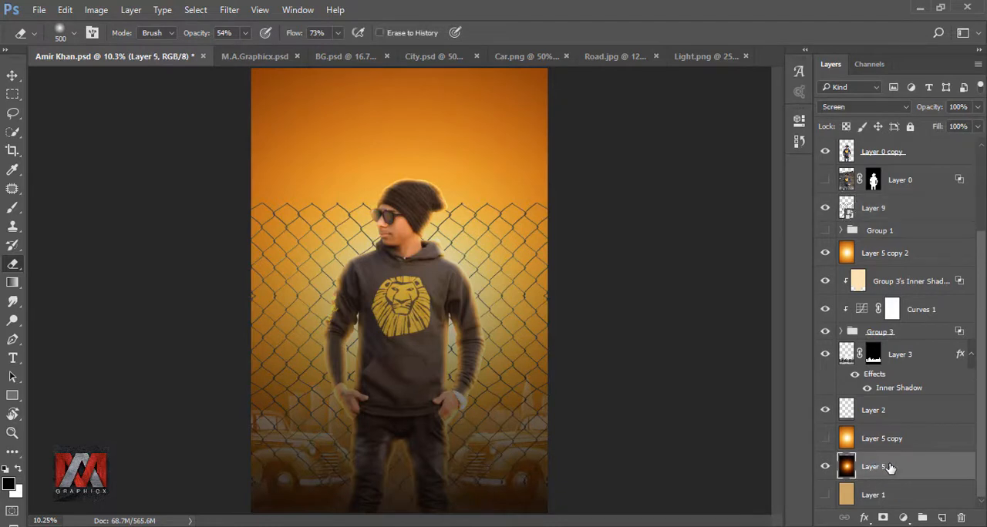
{"action": "key", "text": "ctrl+j"}
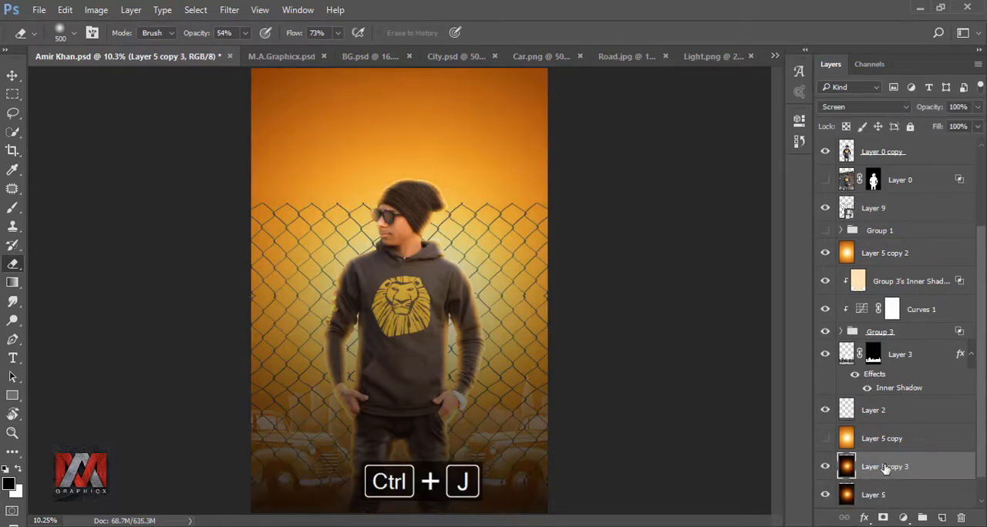
{"action": "left_click_drag", "start_coordinate": [919, 467], "coordinate": [911, 104]}
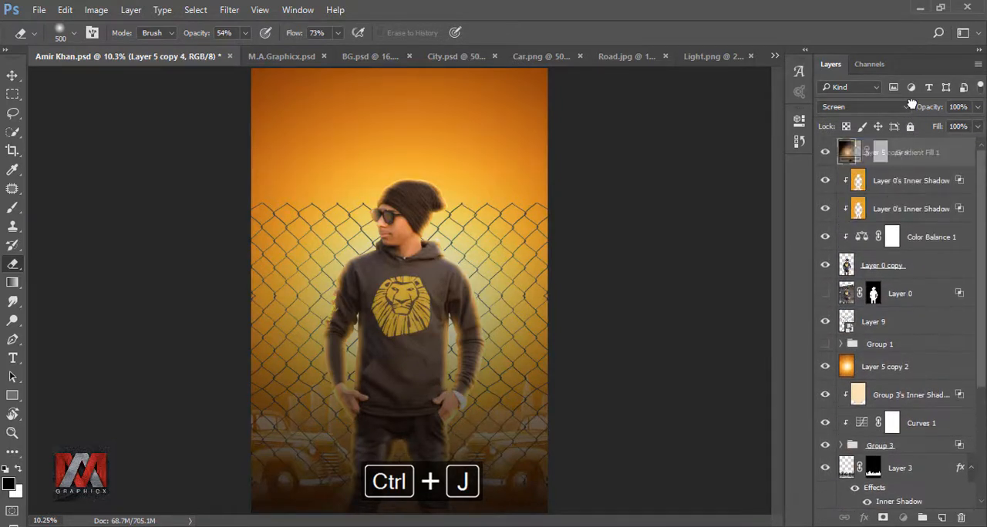
{"action": "left_click_drag", "start_coordinate": [912, 142], "coordinate": [871, 154]}
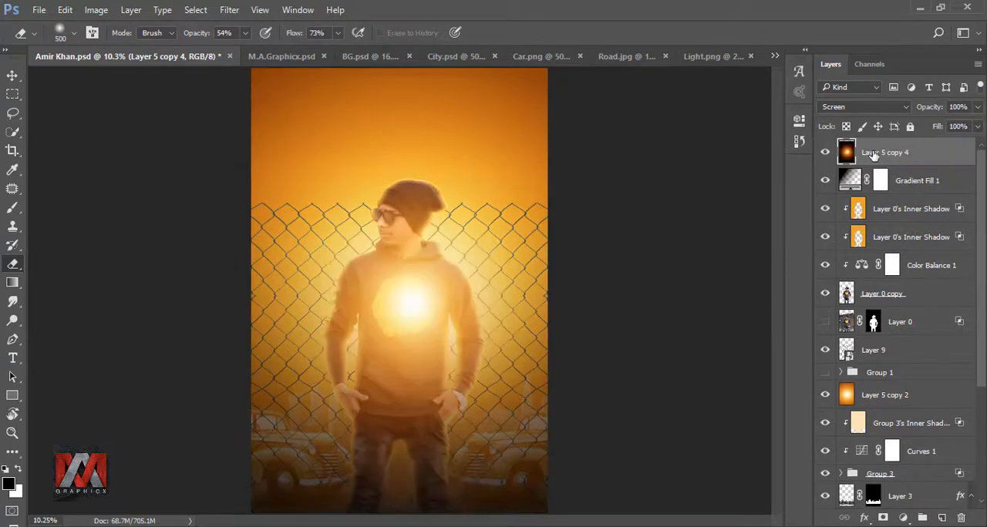
Scale the top glow copy down to about 37% and place it beside the head
{"action": "left_click", "coordinate": [826, 155]}
{"action": "left_click", "coordinate": [825, 155]}
{"action": "key", "text": "ctrl+t"}
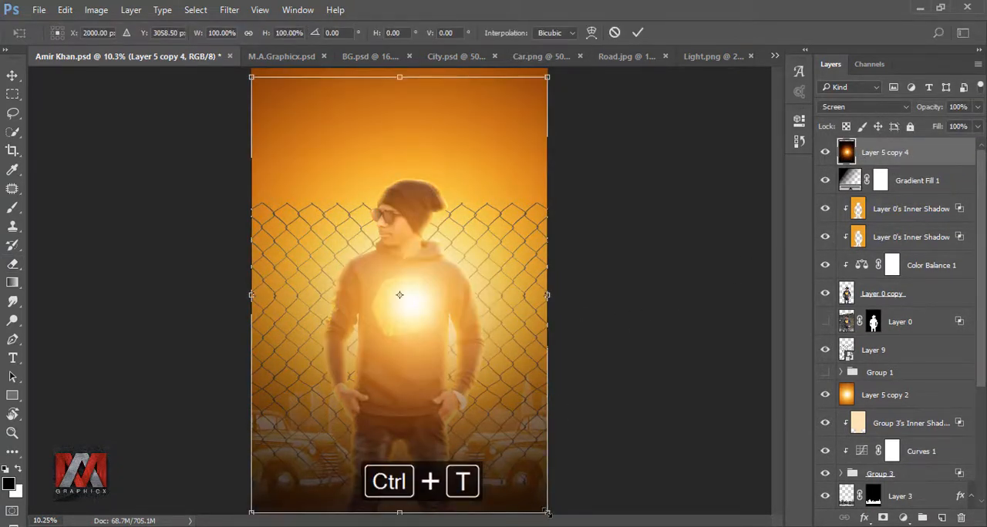
{"action": "left_click_drag", "start_coordinate": [547, 513], "coordinate": [461, 266]}
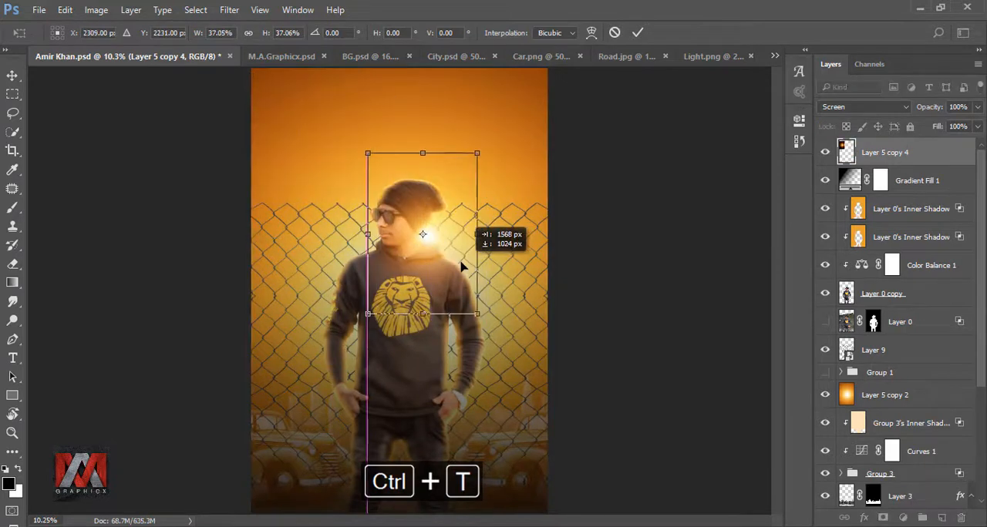
{"action": "left_click", "coordinate": [640, 33]}
Lower the glow copy's opacity to 80%
{"action": "key", "text": "e"}
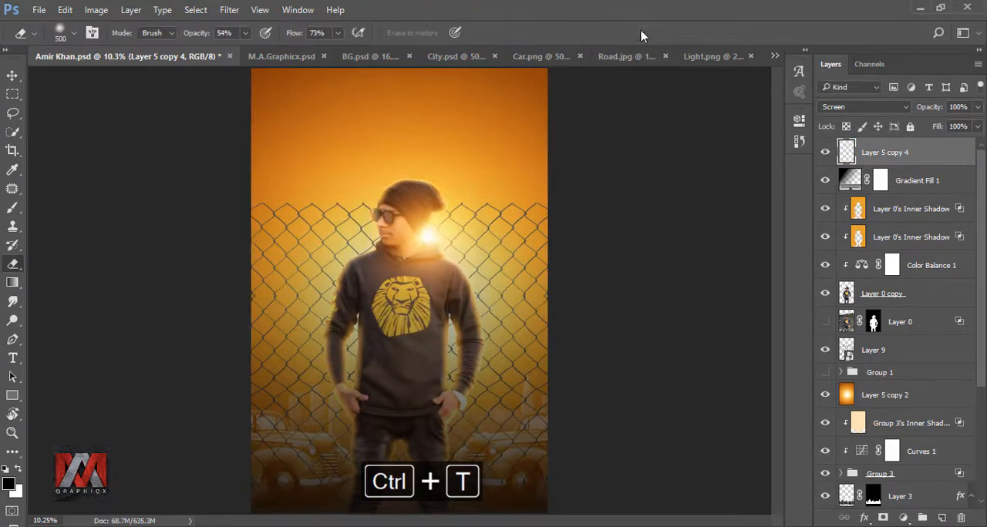
{"action": "left_click", "coordinate": [977, 108]}
{"action": "mouse_move", "coordinate": [978, 125]}
{"action": "left_mouse_down"}
{"action": "mouse_move", "coordinate": [956, 127]}
{"action": "mouse_move", "coordinate": [965, 127]}
{"action": "left_mouse_up"}
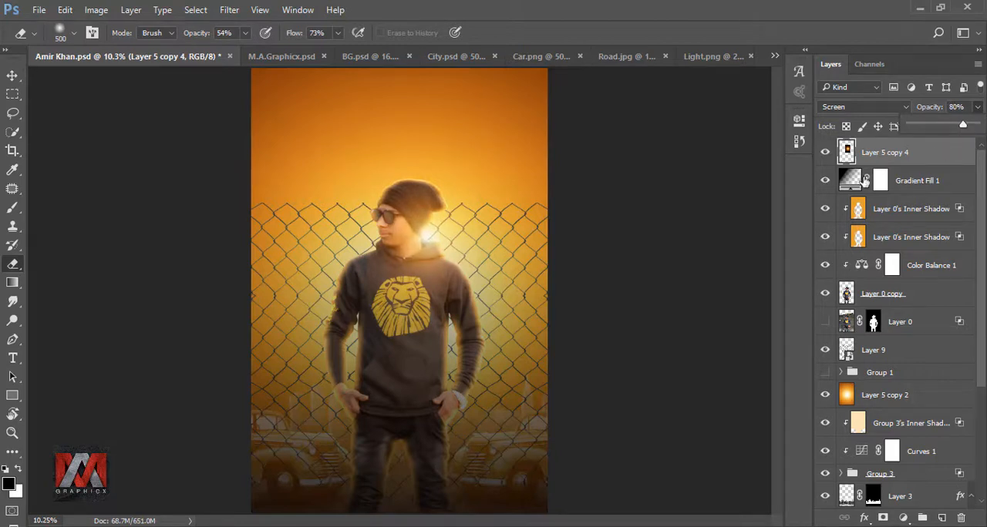
Stamp all visible layers into a new merged layer at the top of the stack
{"action": "left_click", "coordinate": [827, 155]}
{"action": "left_click", "coordinate": [828, 156]}
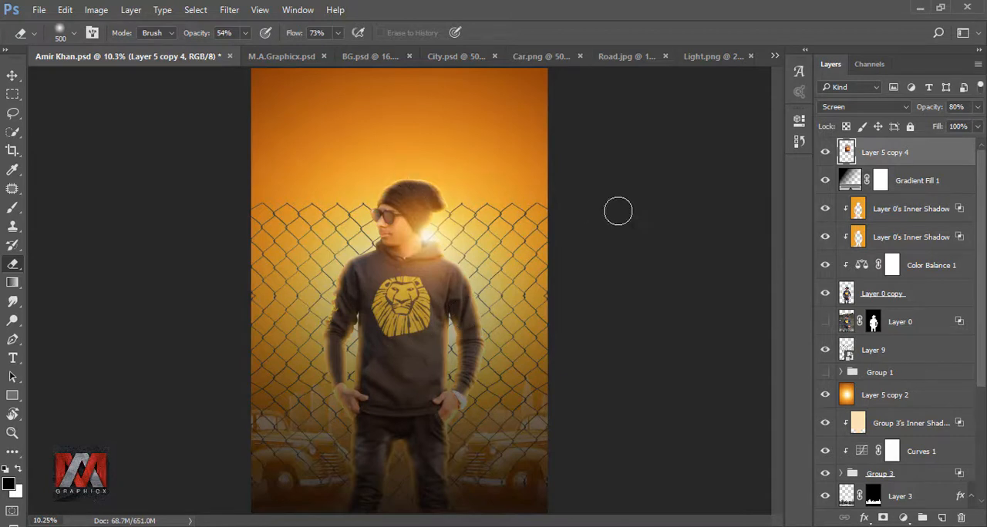
{"action": "left_click", "coordinate": [825, 153]}
{"action": "left_click", "coordinate": [825, 152]}
{"action": "key", "text": "ctrl+shift+alt+e"}
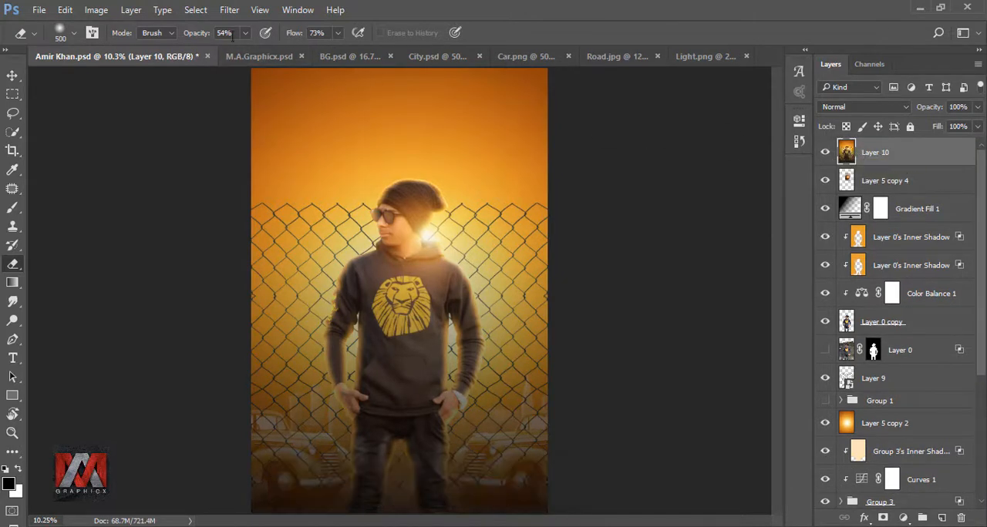
Apply the Nik Collection Viveza 2 filter to the stamped layer with 7% contrast and 17% saturation
{"action": "left_click", "coordinate": [229, 9]}
{"action": "mouse_move", "coordinate": [277, 314]}
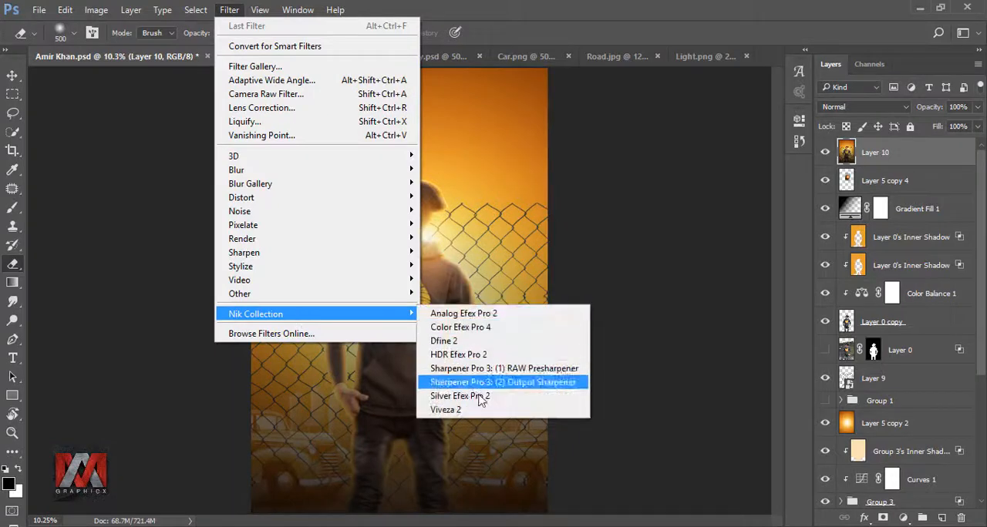
{"action": "left_click", "coordinate": [484, 406]}
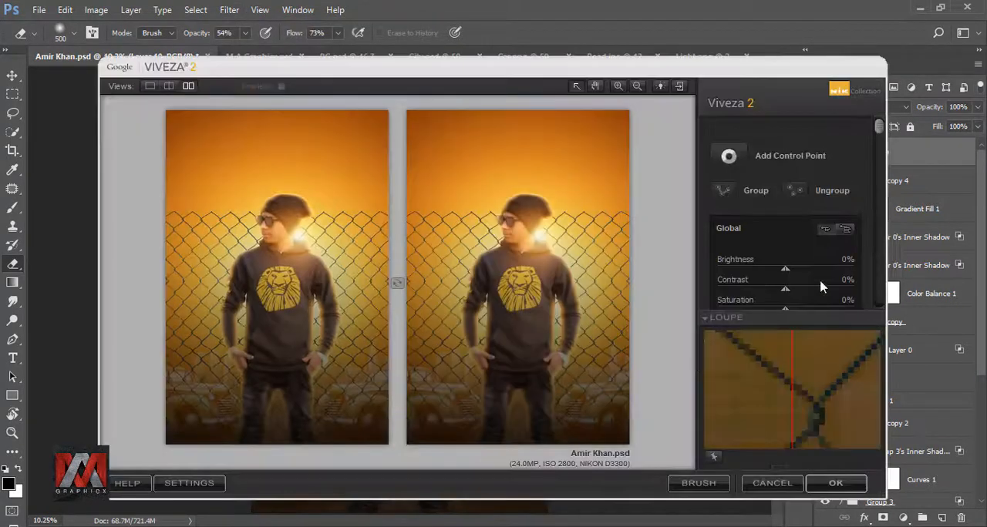
{"action": "left_click_drag", "start_coordinate": [880, 132], "coordinate": [878, 169]}
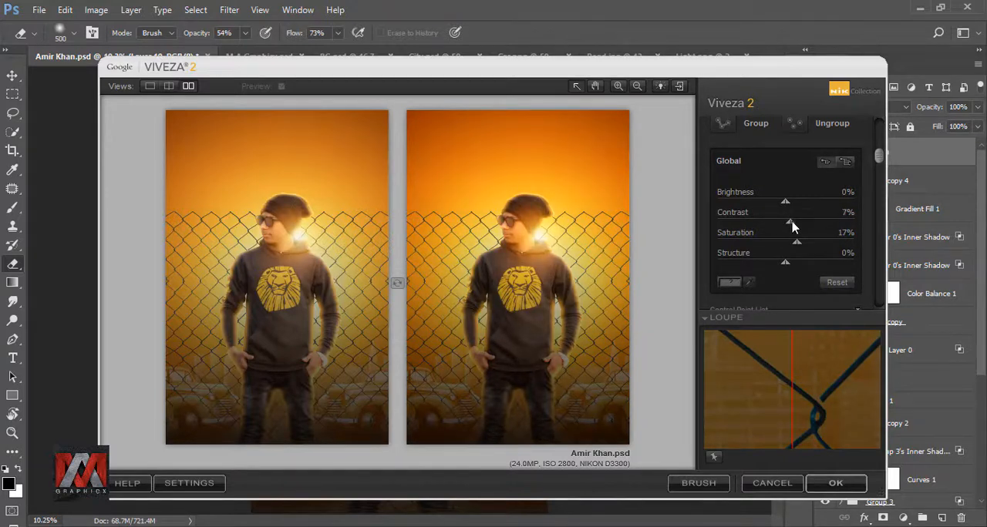
{"action": "left_click", "coordinate": [833, 483]}
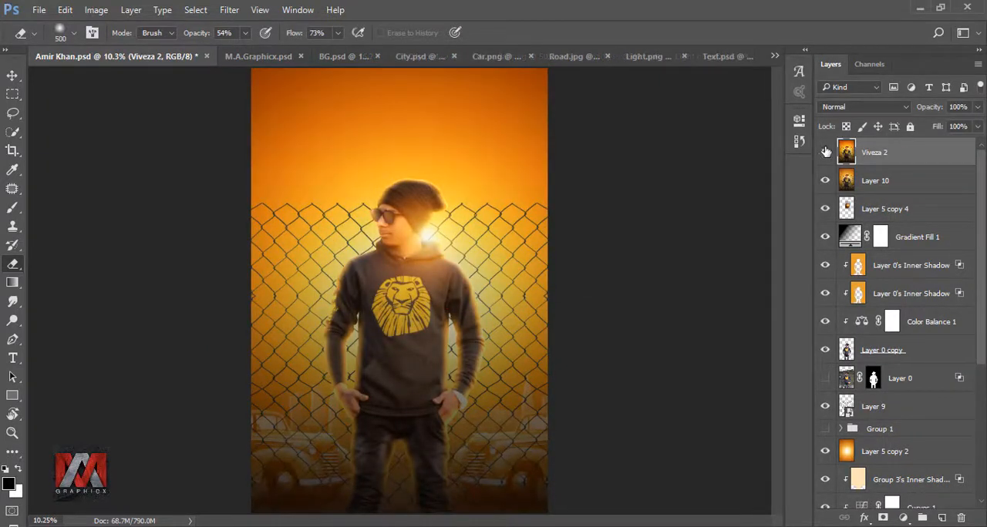
Bring the Text group from Text.psd into the poster document
{"action": "left_click", "coordinate": [732, 57]}
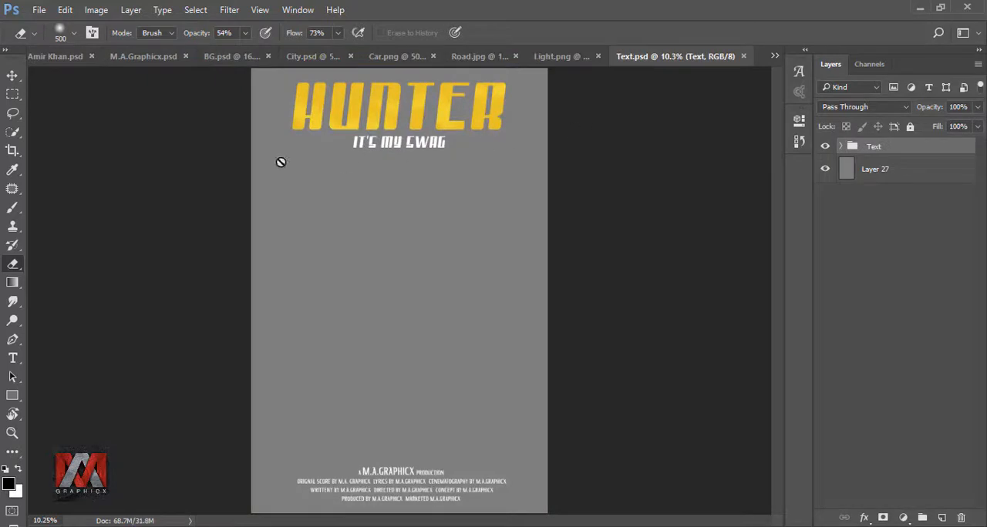
{"action": "left_click", "coordinate": [12, 76]}
{"action": "left_click_drag", "start_coordinate": [345, 128], "coordinate": [389, 142]}
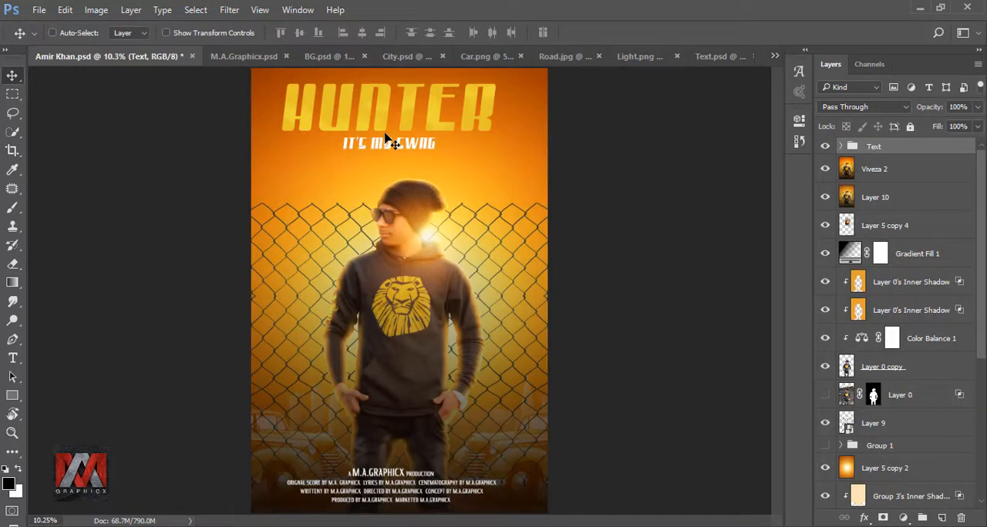
Centre the Text group horizontally on the canvas and deselect
{"action": "key", "text": "ctrl+a"}
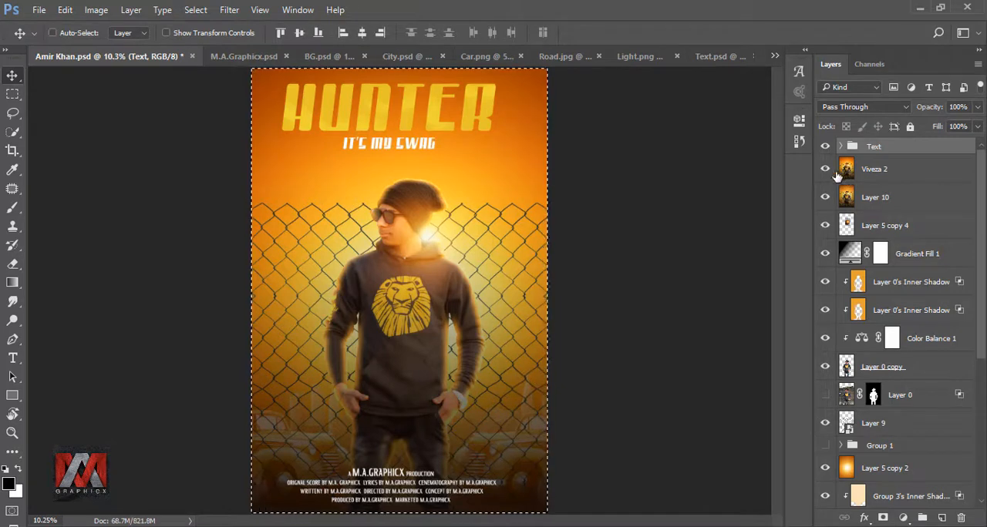
{"action": "left_click", "coordinate": [362, 34]}
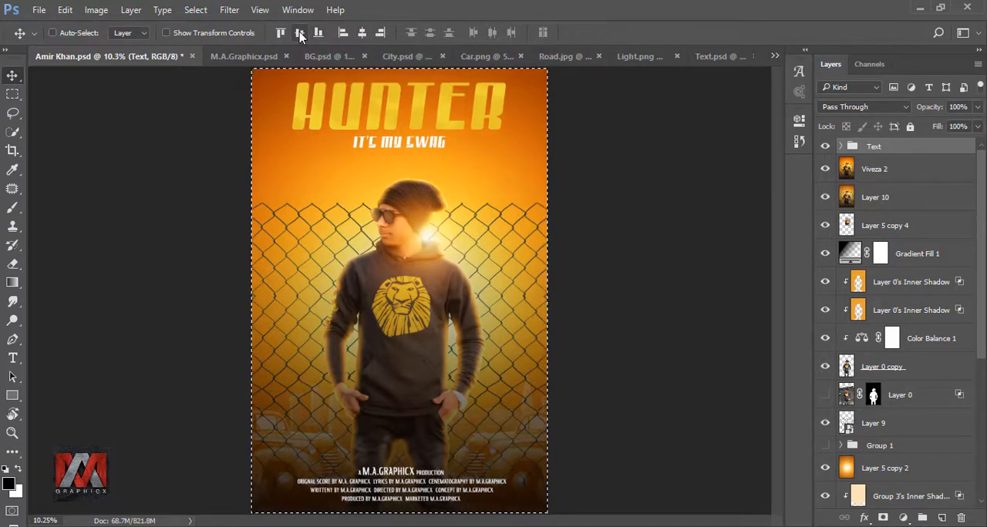
{"action": "key", "text": "ctrl+d"}
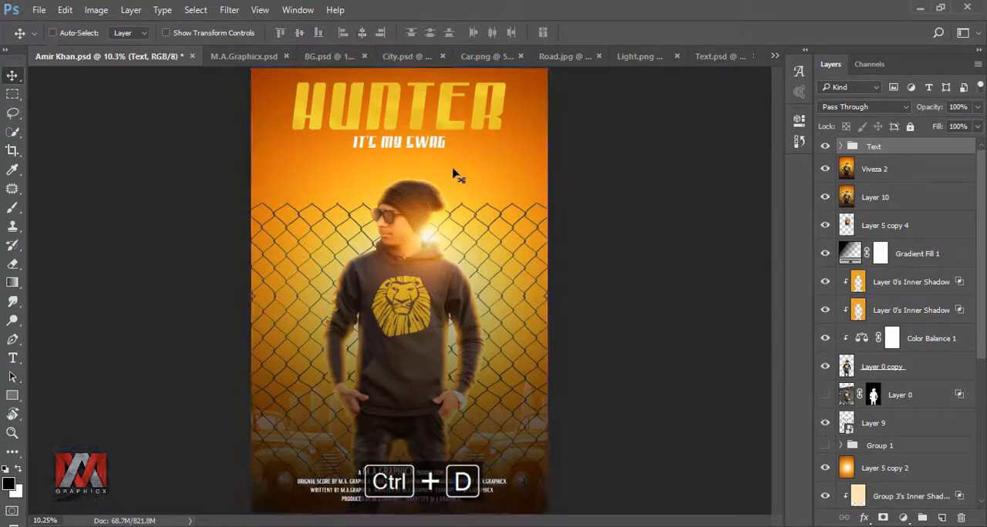